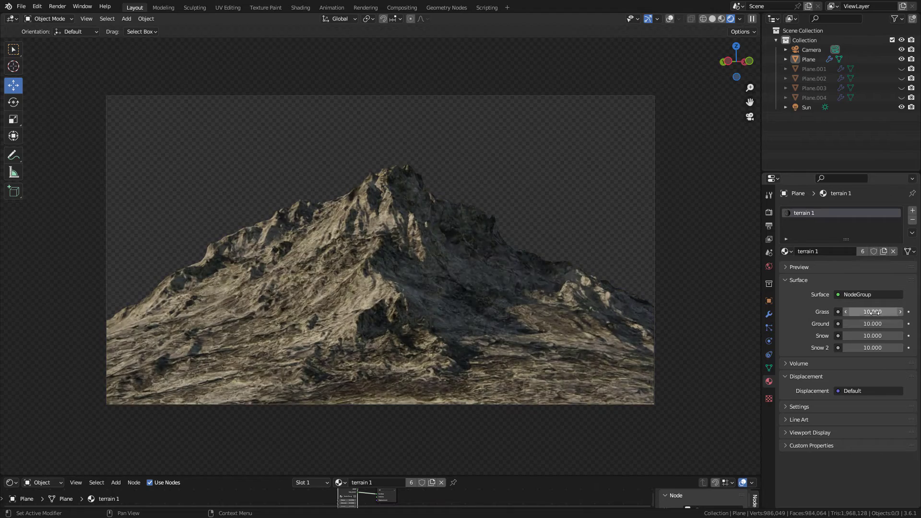
# - Set the terrain material's Grass to 1.000 and Ground to 1.000, correcting an initial 0.900
pyautogui.click(875, 312)
pyautogui.write('1')
pyautogui.press('Return')
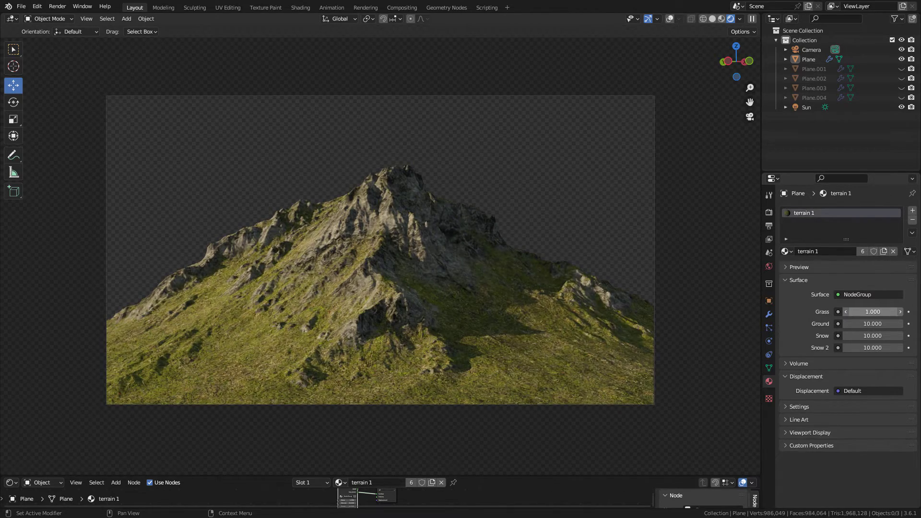
pyautogui.click(873, 324)
pyautogui.write('0.9')
pyautogui.press('Return')
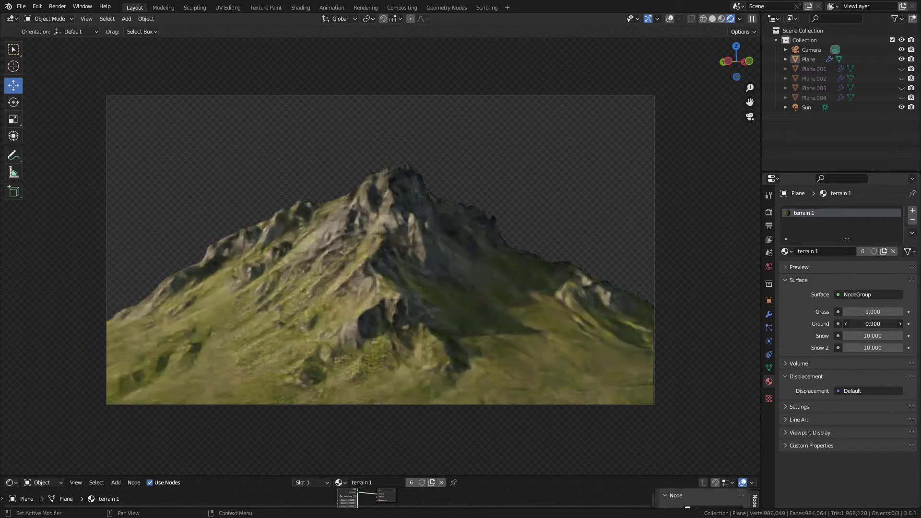
pyautogui.click(873, 324)
pyautogui.write('1')
pyautogui.press('Return')
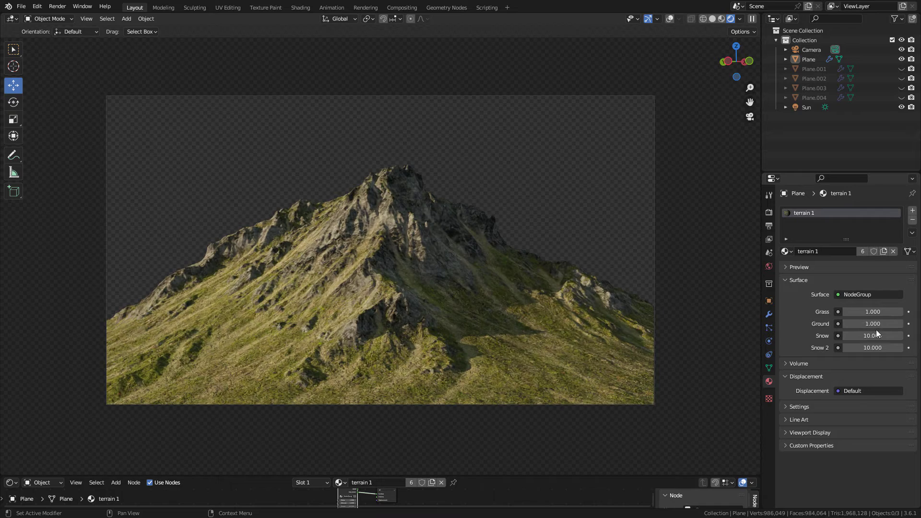
# - Set the Snow and Snow 2 values to 1.000
pyautogui.click(873, 336)
pyautogui.write('1')
pyautogui.press('Return')
pyautogui.click(873, 348)
pyautogui.write('1')
pyautogui.press('Return')
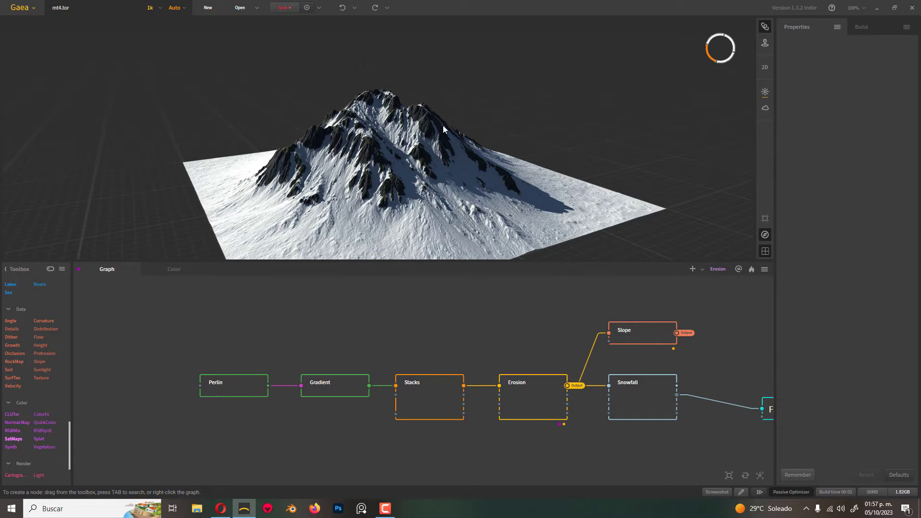
# - Preview the Perlin node, then add and discard a trial Perlin node from the Toolbox
pyautogui.click(242, 389)
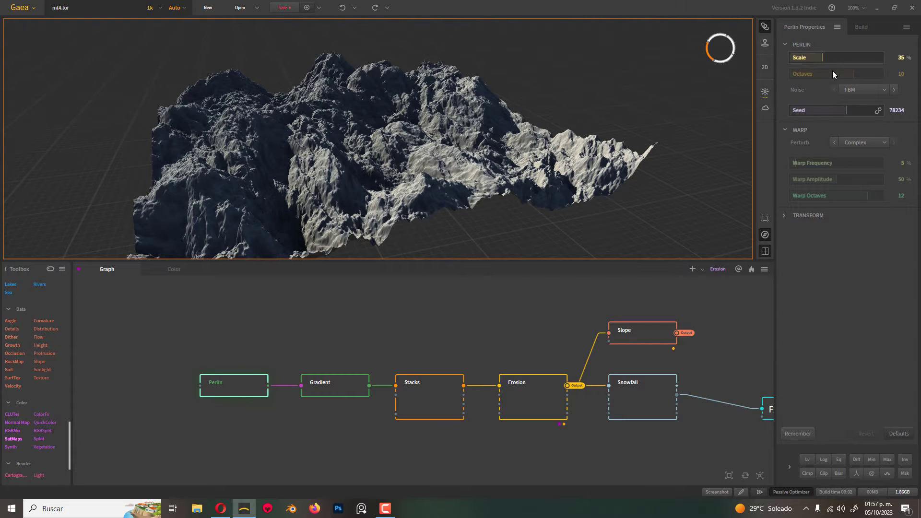
pyautogui.scroll(10, 23, 347)
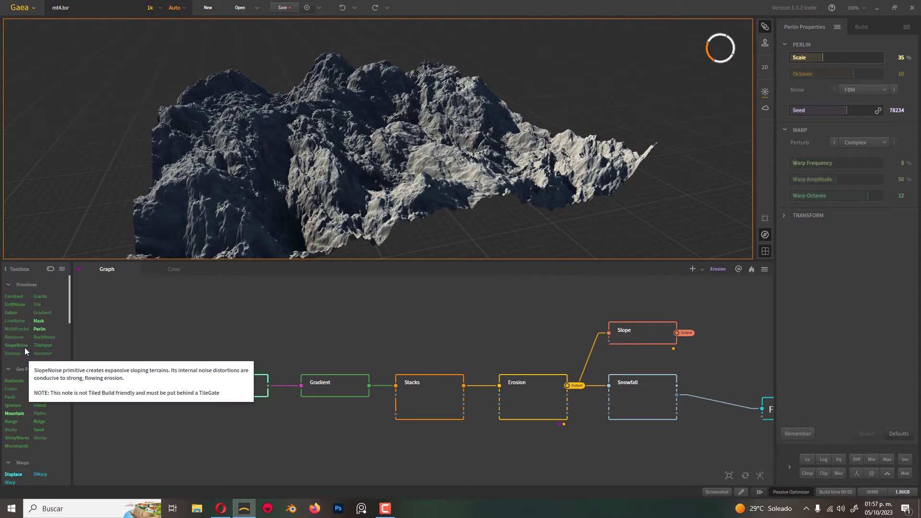
pyautogui.moveTo(39, 330); pyautogui.dragTo(187, 338)
pyautogui.press('Delete')
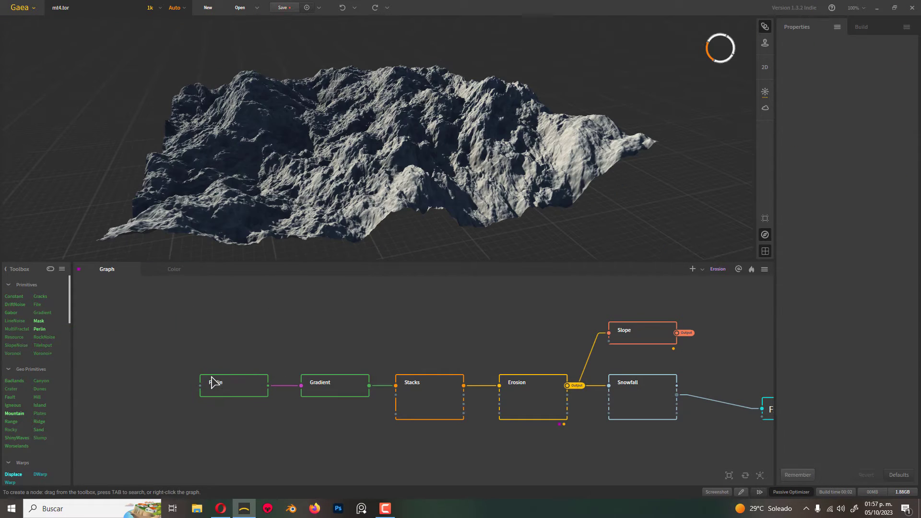
# - Add Perlin through the graph search 'per' and pull a new wire from Perlin's output
pyautogui.rightClick(205, 322)
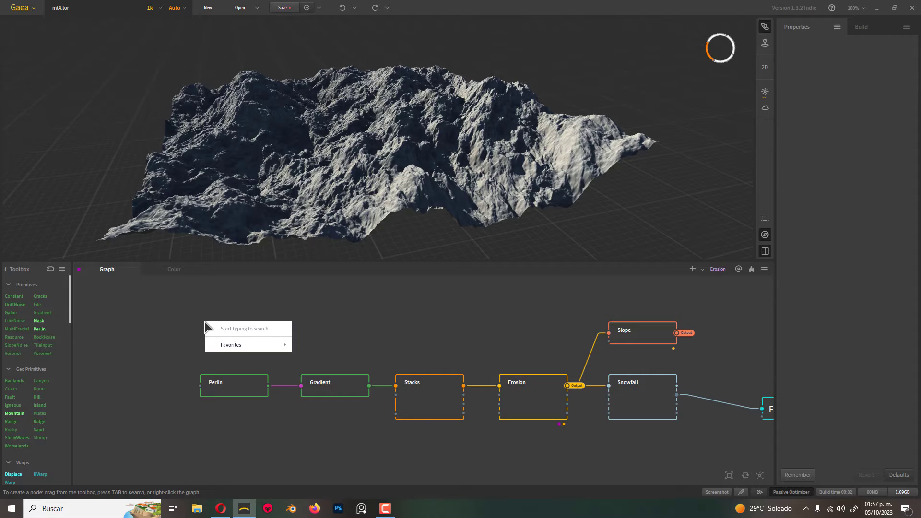
pyautogui.write('per')
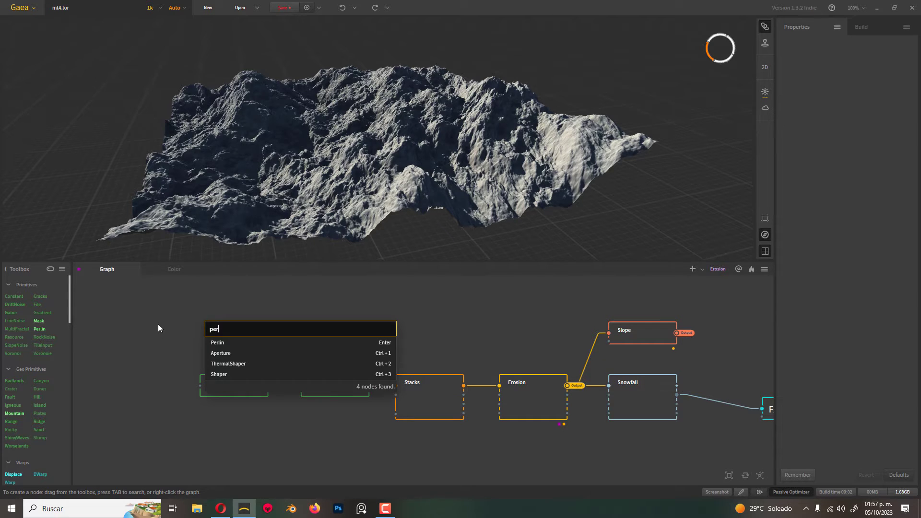
pyautogui.press('Return')
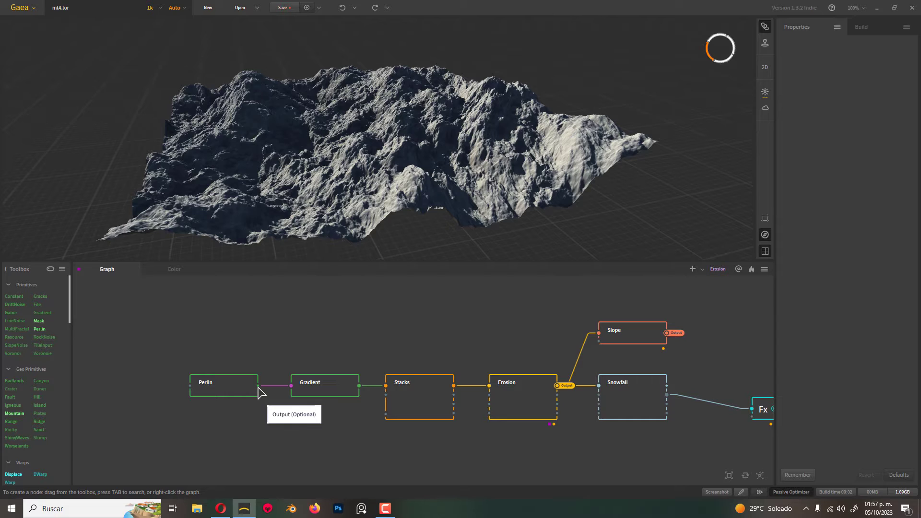
pyautogui.moveTo(259, 386); pyautogui.dragTo(333, 318)
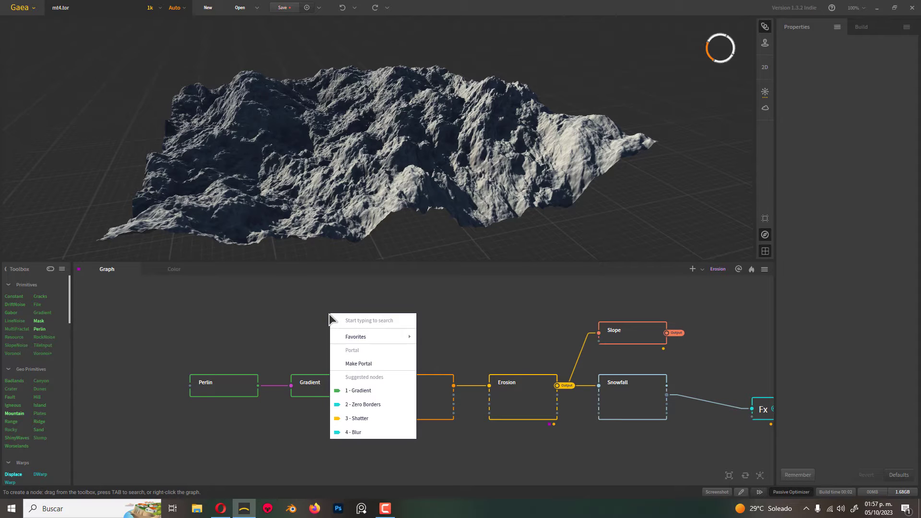
# - Add a node from the 'sta' search, then delete the extra Gradient node
pyautogui.write('sta')
pyautogui.press('Return')
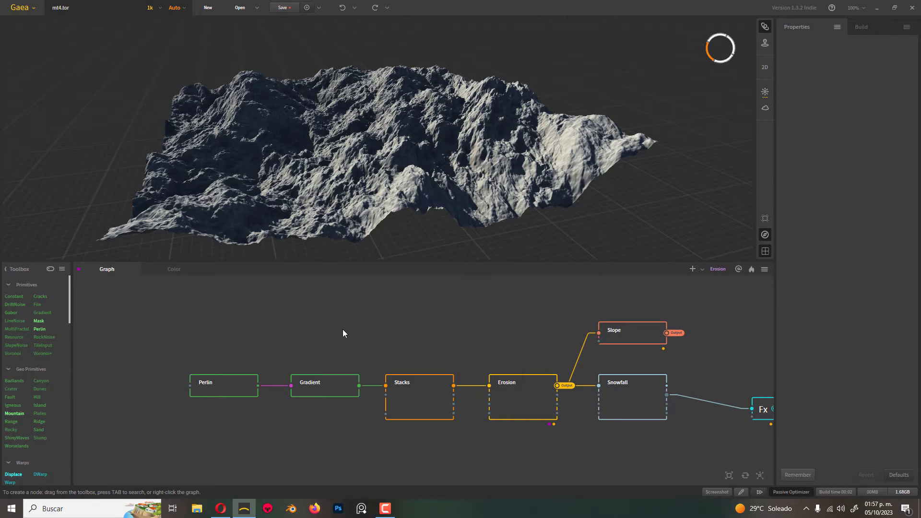
pyautogui.moveTo(362, 327); pyautogui.dragTo(320, 325)
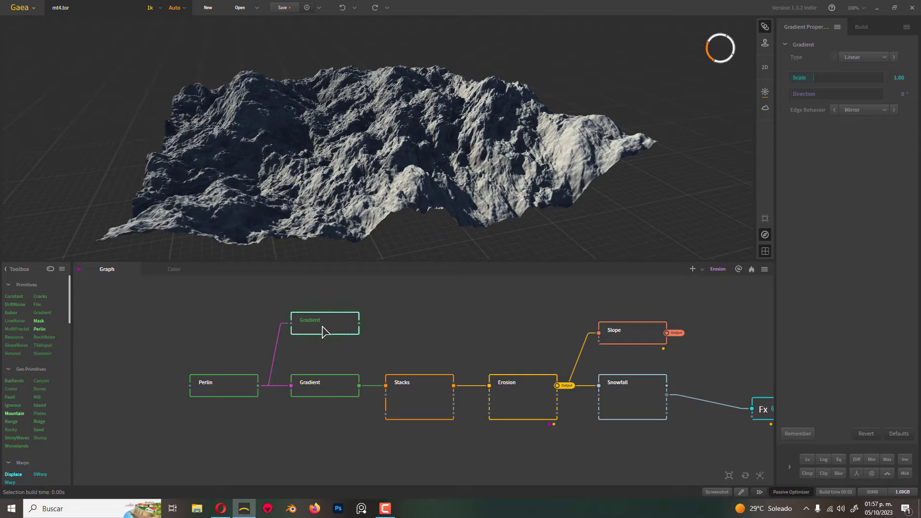
pyautogui.press('Delete')
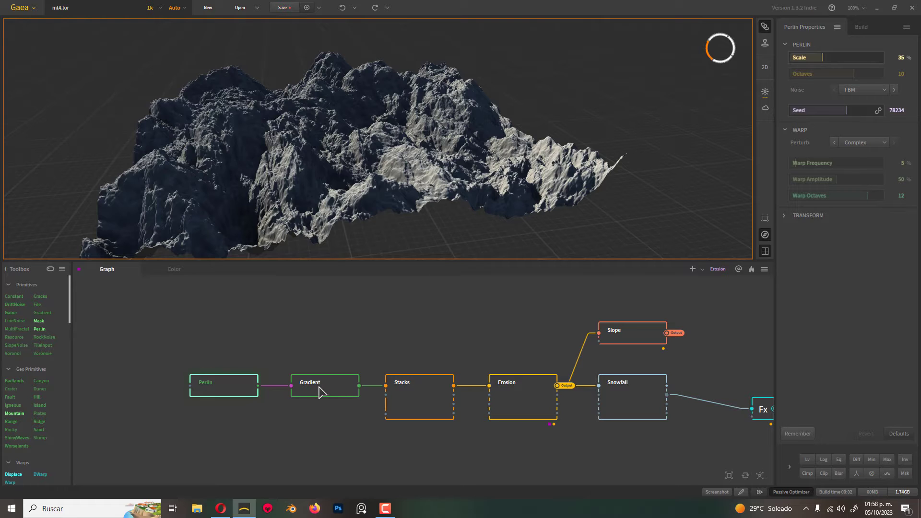
# - Select the Gradient node and keep its Type set to Radial
pyautogui.click(321, 393)
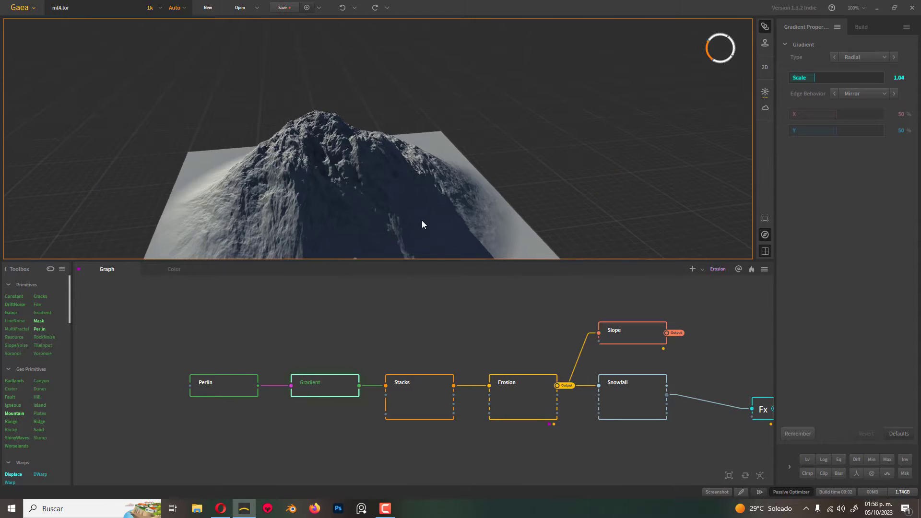
pyautogui.click(862, 58)
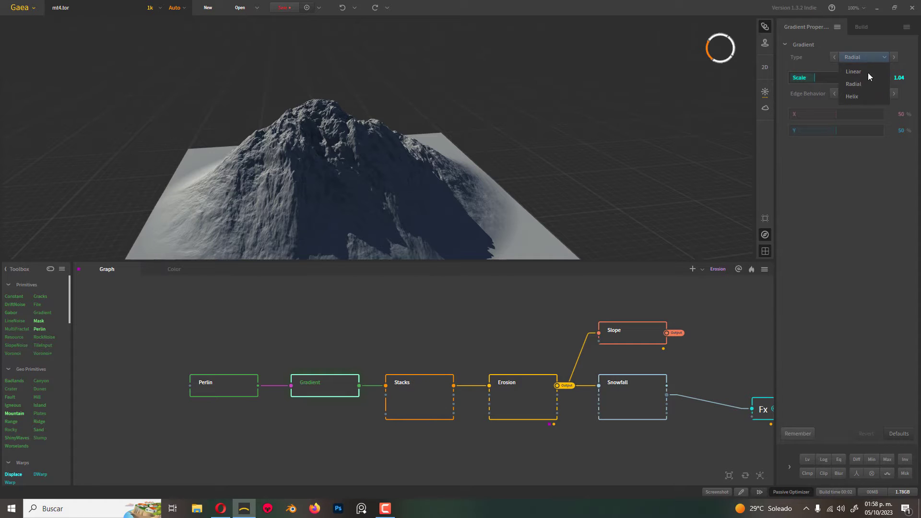
pyautogui.click(868, 83)
pyautogui.click(862, 57)
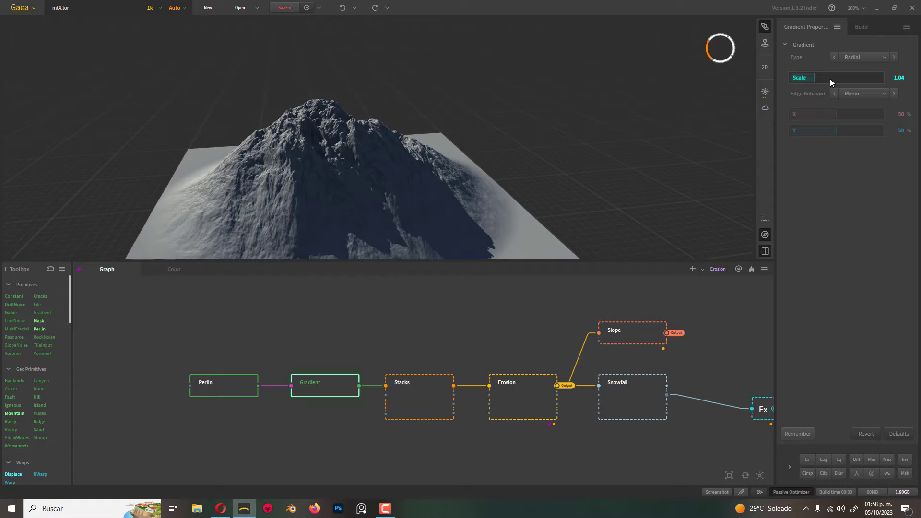
# - After checking Stacks, set Erosion's Random Sedimentation to 160% and apply the changes
pyautogui.click(412, 401)
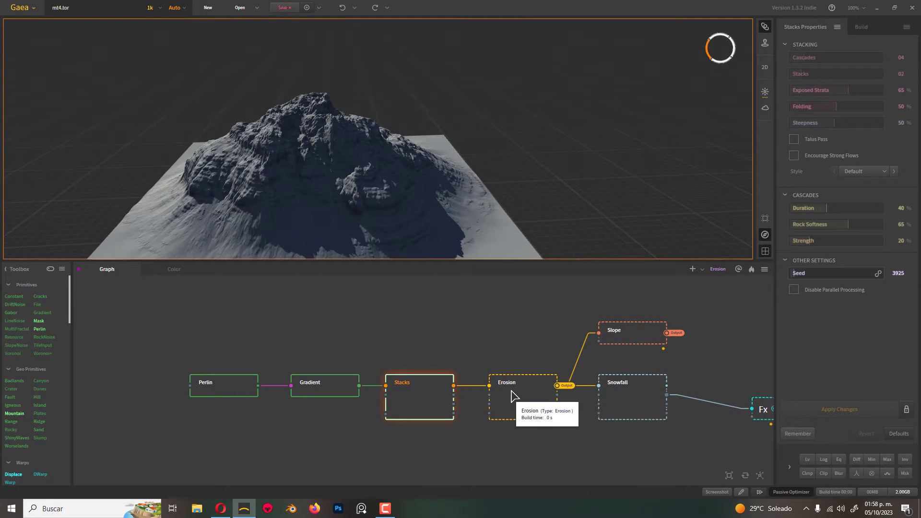
pyautogui.click(513, 395)
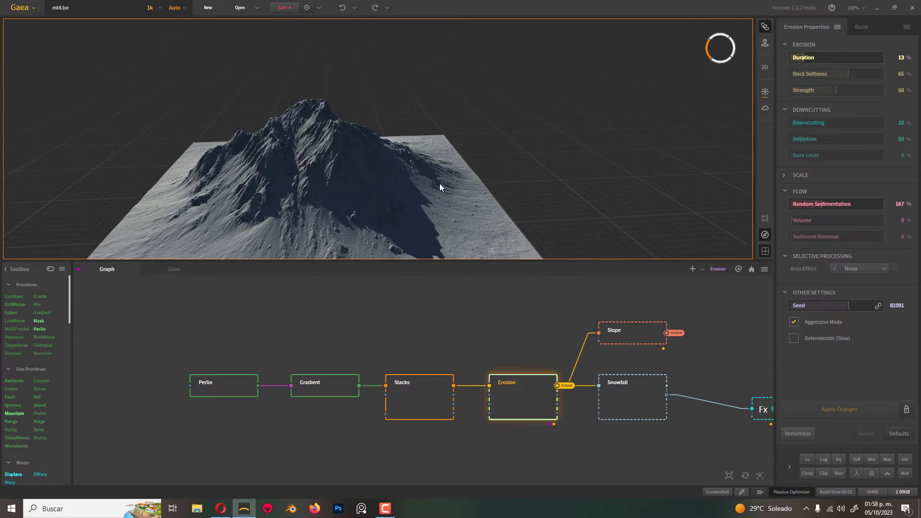
pyautogui.moveTo(441, 183); pyautogui.dragTo(808, 105)
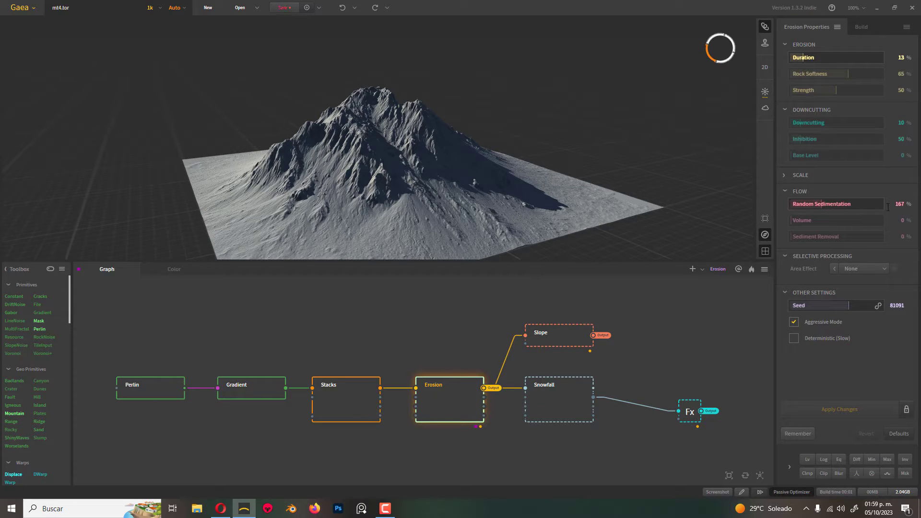
pyautogui.moveTo(818, 203); pyautogui.dragTo(822, 204)
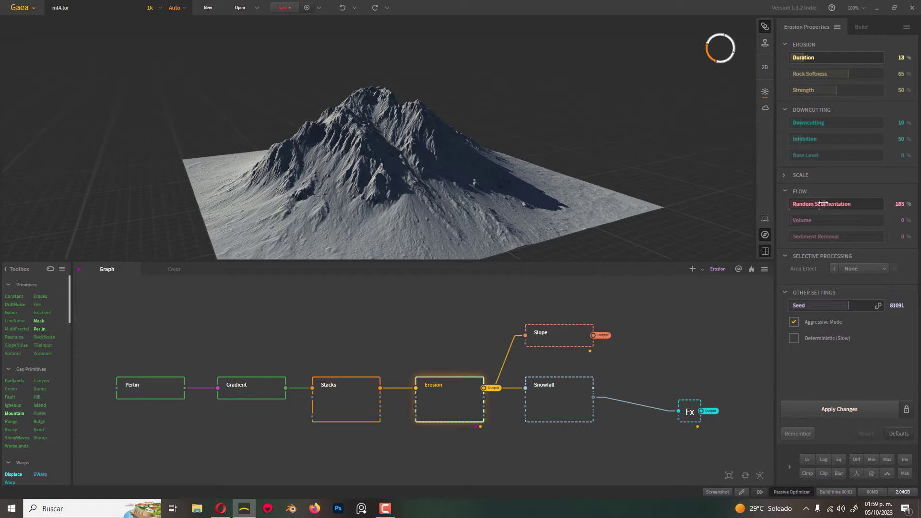
pyautogui.click(843, 410)
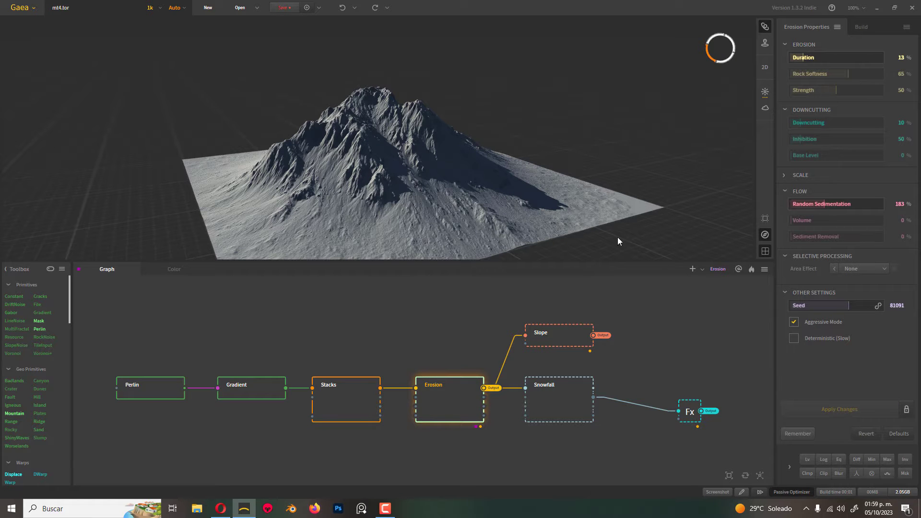
pyautogui.moveTo(822, 204); pyautogui.dragTo(815, 204)
pyautogui.click(845, 409)
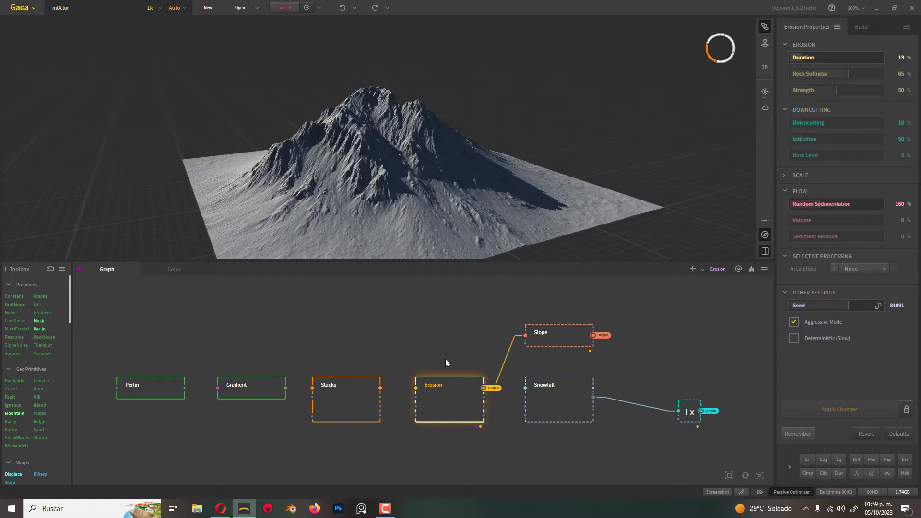
# - Select the Slope node and set its Max to 33 and Falloff to 15
pyautogui.click(480, 341)
pyautogui.moveTo(480, 339); pyautogui.dragTo(428, 343, button='middle')
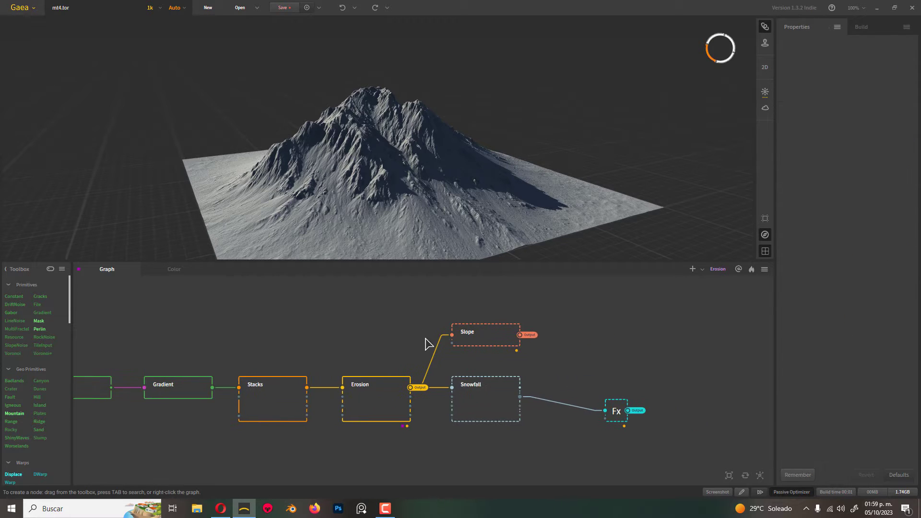
pyautogui.click(475, 340)
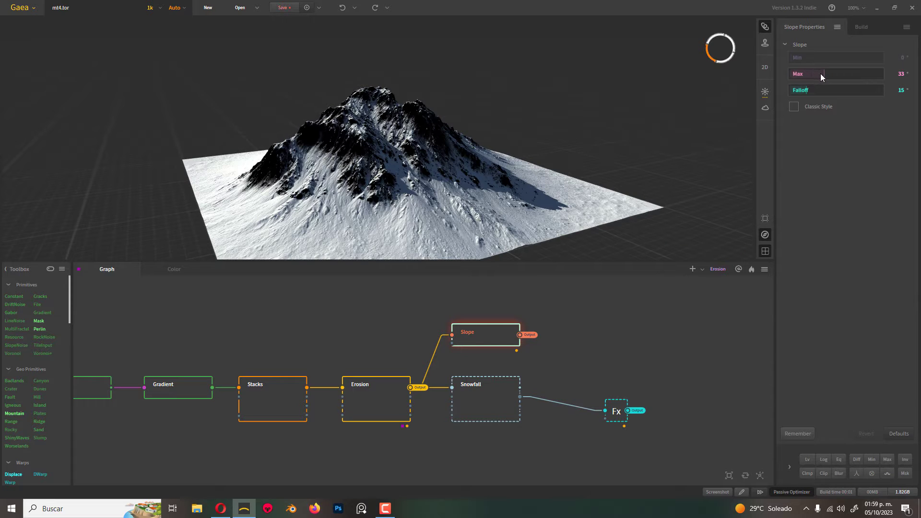
pyautogui.moveTo(824, 73); pyautogui.dragTo(818, 73)
pyautogui.click(901, 74)
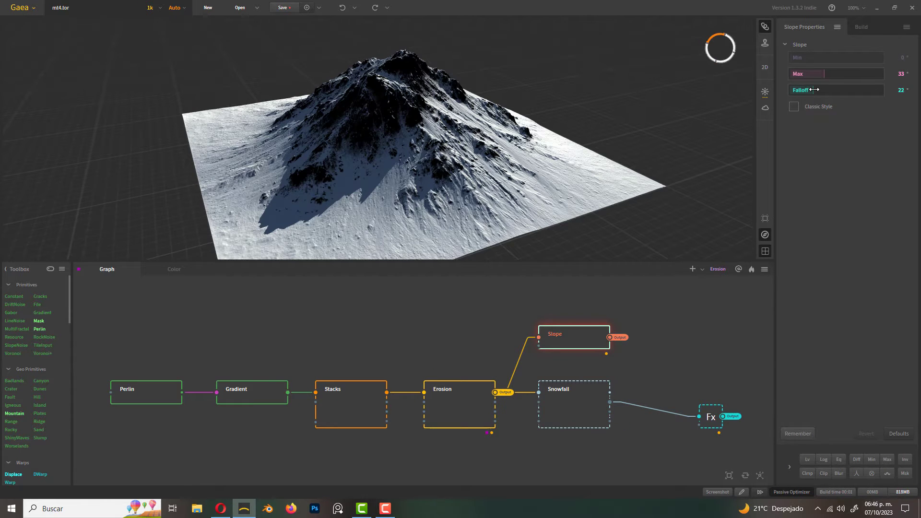
pyautogui.moveTo(807, 90); pyautogui.dragTo(818, 89)
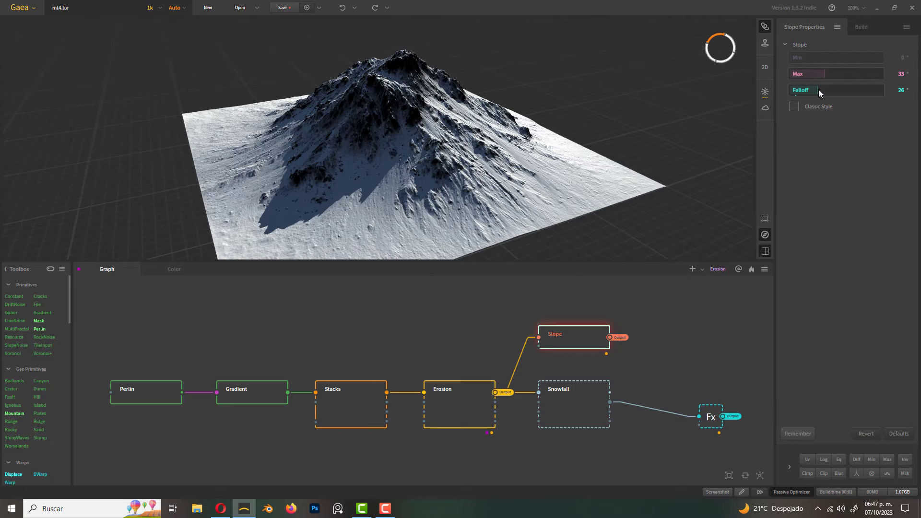
pyautogui.click(902, 90)
pyautogui.write('15')
pyautogui.press('Return')
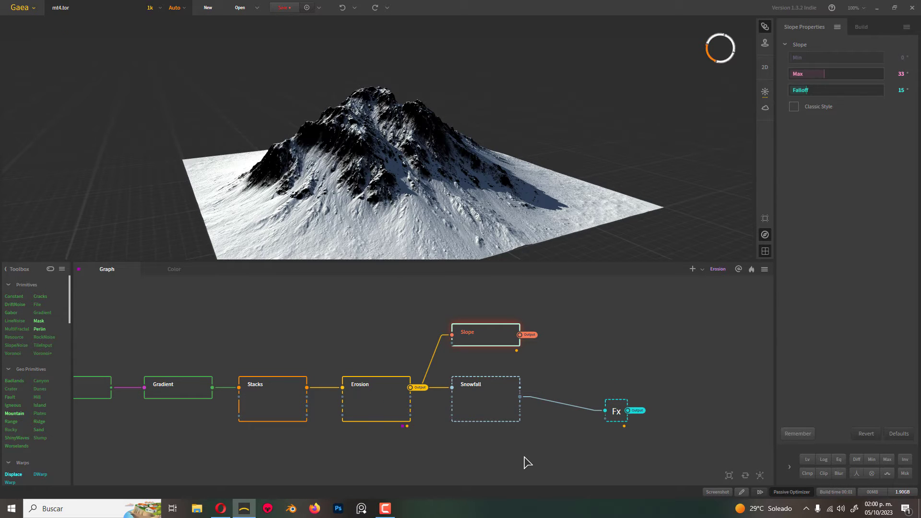
# - Set Snowfall's Settle-Thaw to 7% and Melt to 8%, previewing the Fx result
pyautogui.click(486, 409)
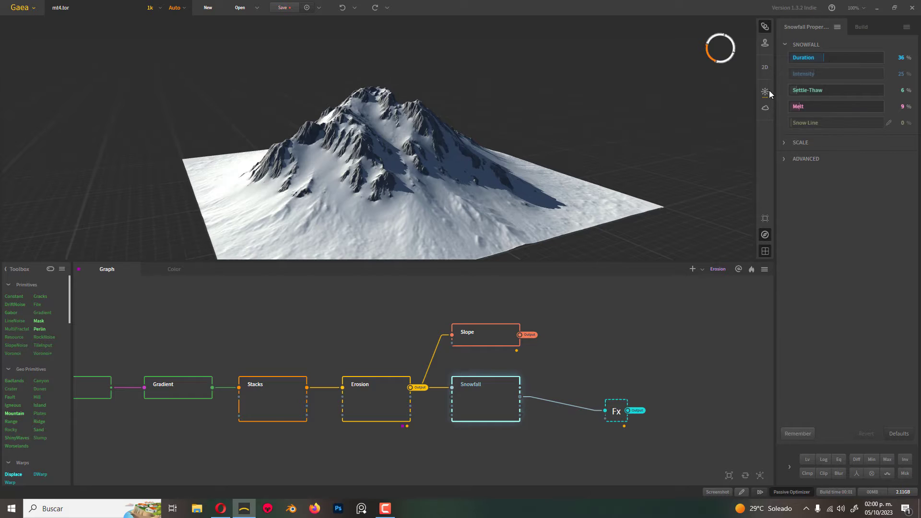
pyautogui.click(796, 89)
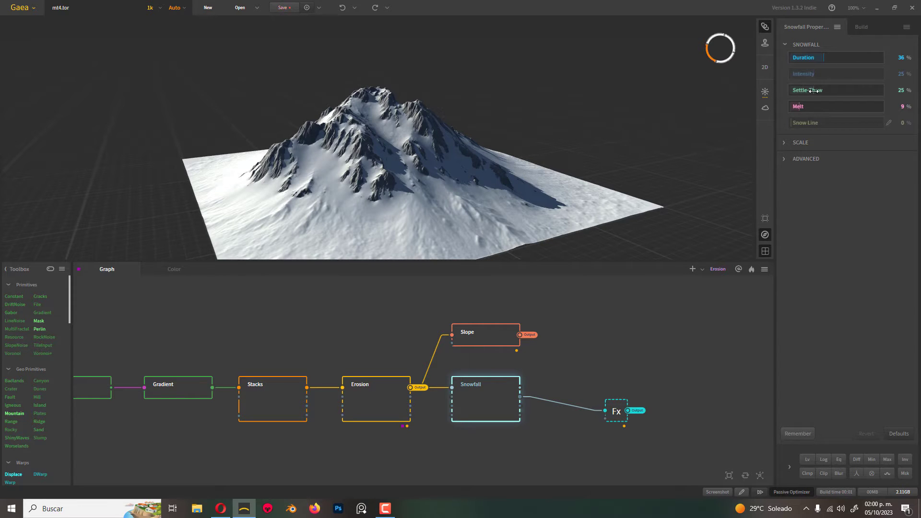
pyautogui.click(618, 414)
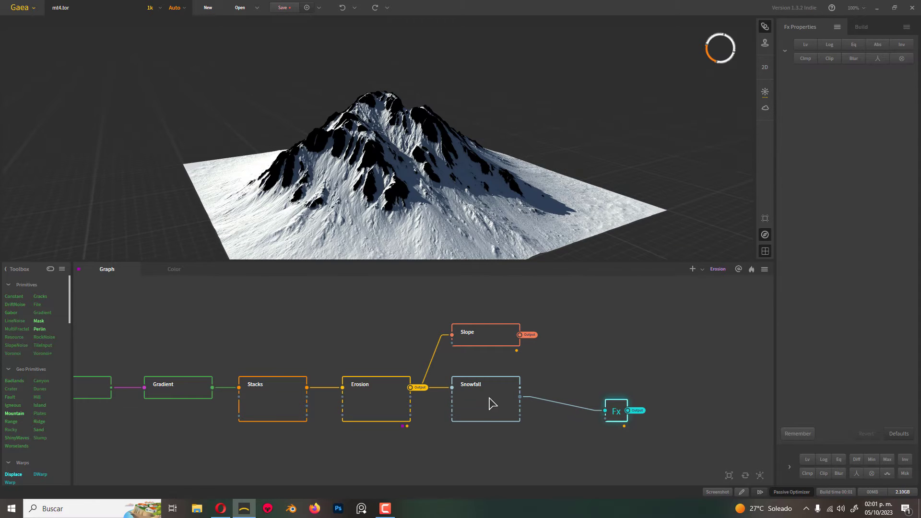
pyautogui.click(524, 404)
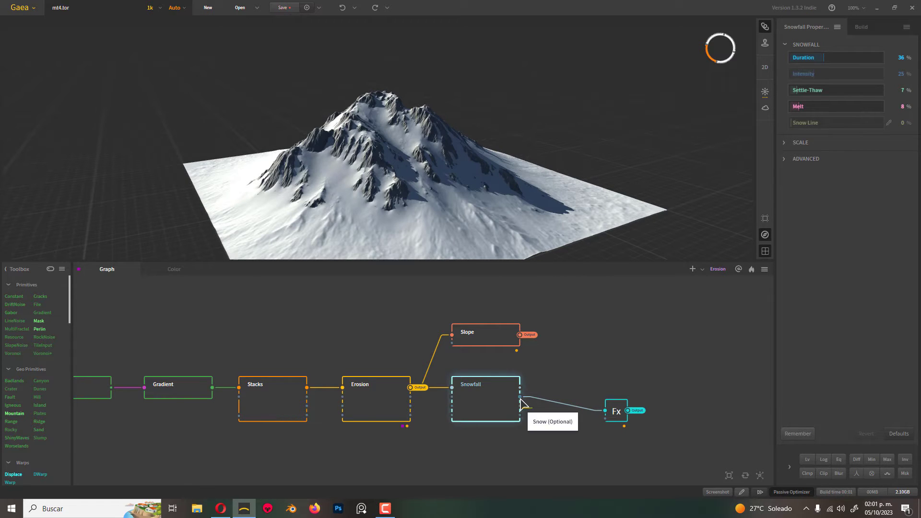
# - Add a trial Fx node from Snowfall's output via the 'fx' search, then delete it
pyautogui.moveTo(521, 400); pyautogui.dragTo(621, 361)
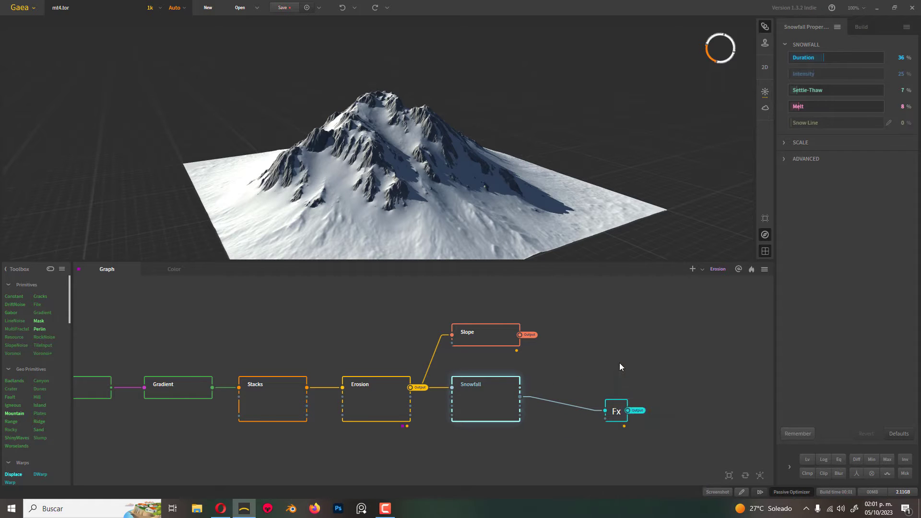
pyautogui.write('fx')
pyautogui.click(638, 380)
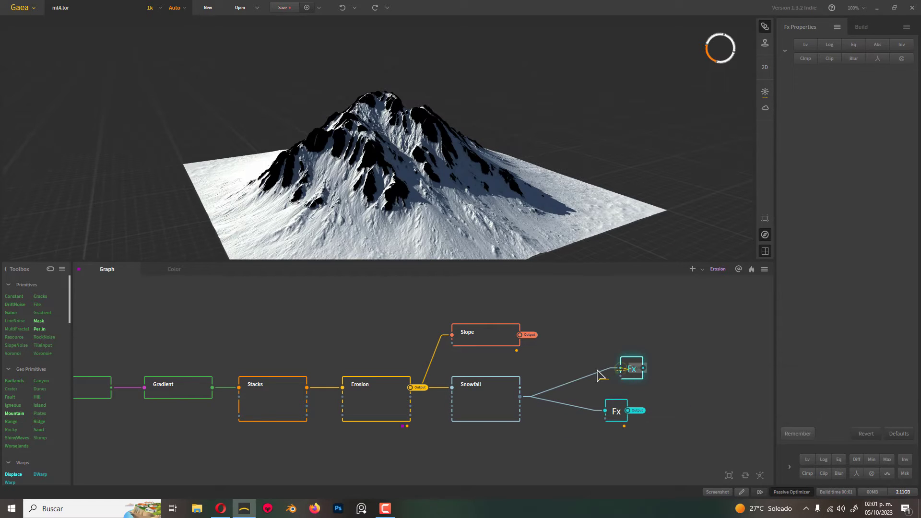
pyautogui.moveTo(632, 378)
pyautogui.mouseDown()
pyautogui.moveTo(593, 377)
pyautogui.moveTo(615, 376)
pyautogui.mouseUp()
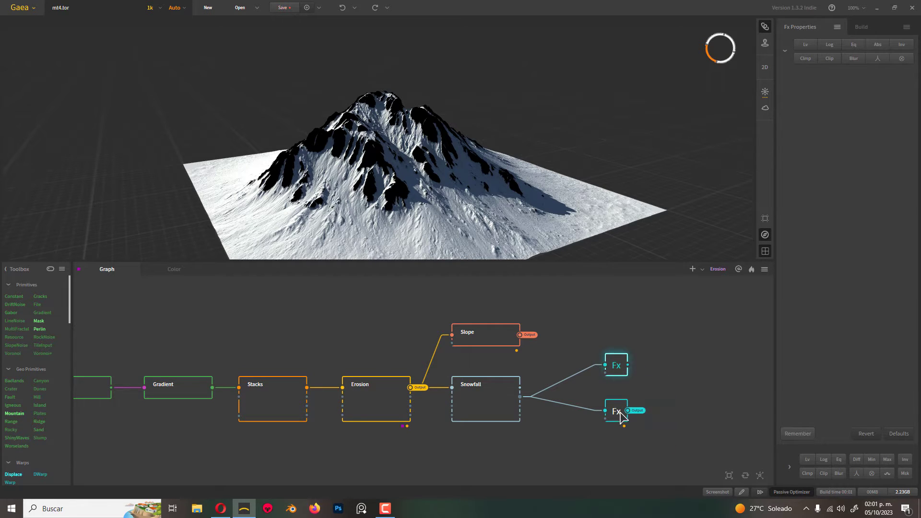
pyautogui.press('Delete')
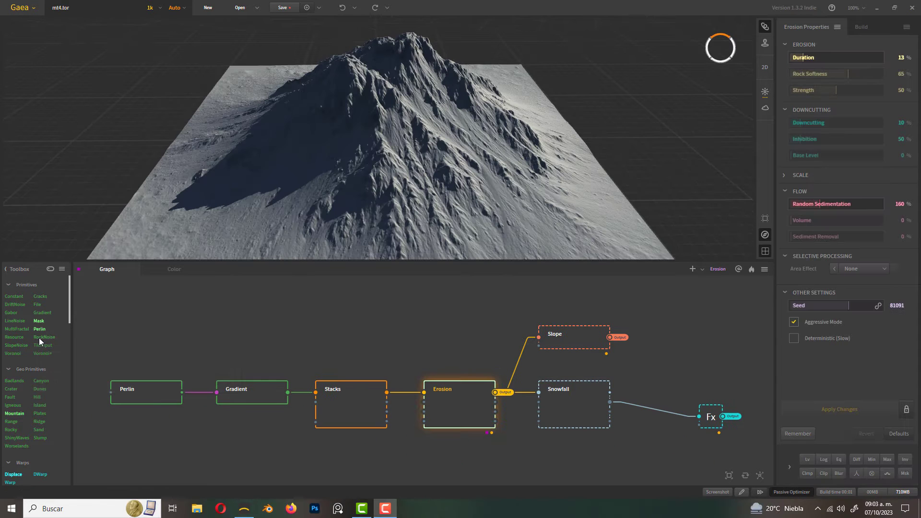
# - Add Soil and Protrusion data nodes and wire the Erosion output into each
pyautogui.scroll(-6, 30, 338)
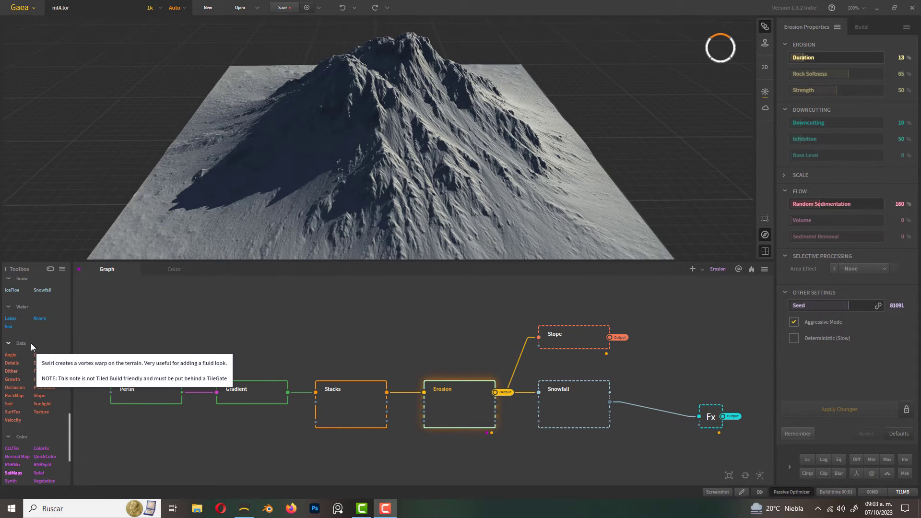
pyautogui.scroll(-8, 23, 417)
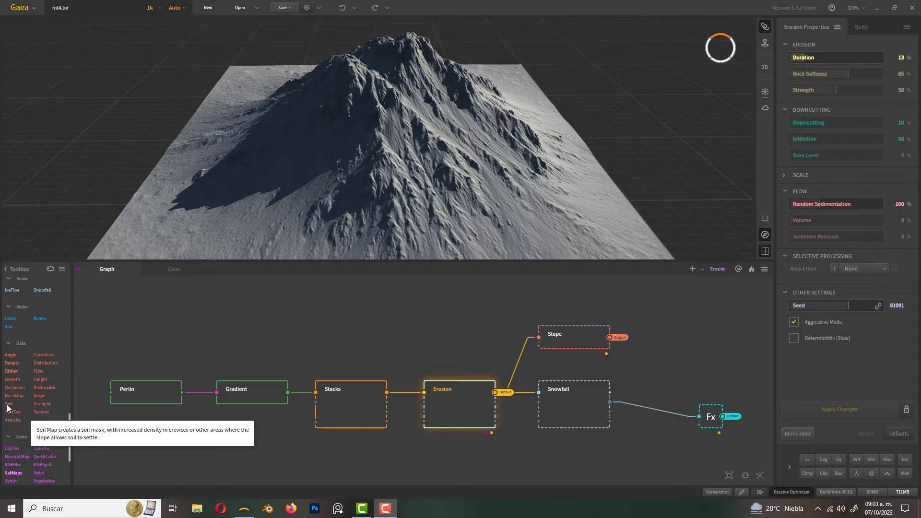
pyautogui.moveTo(8, 408); pyautogui.dragTo(544, 298)
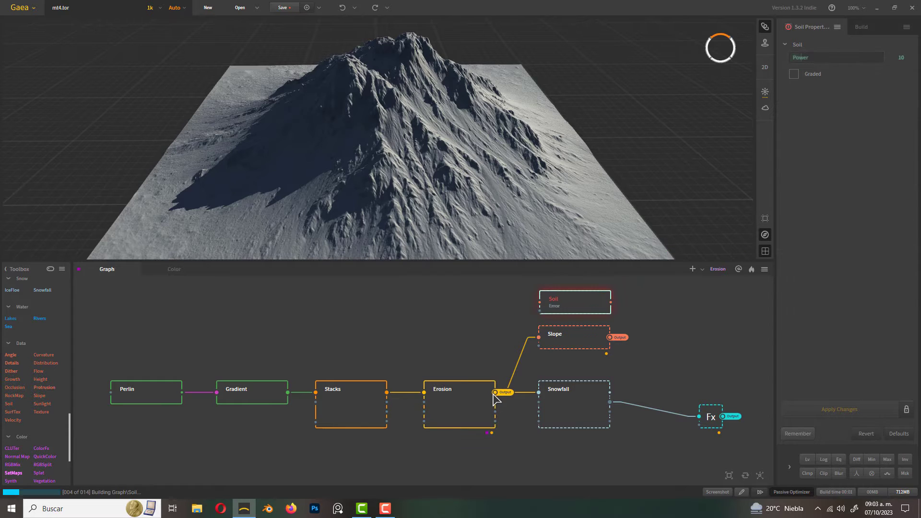
pyautogui.moveTo(494, 394); pyautogui.dragTo(541, 303)
pyautogui.moveTo(627, 316); pyautogui.dragTo(617, 354, button='middle')
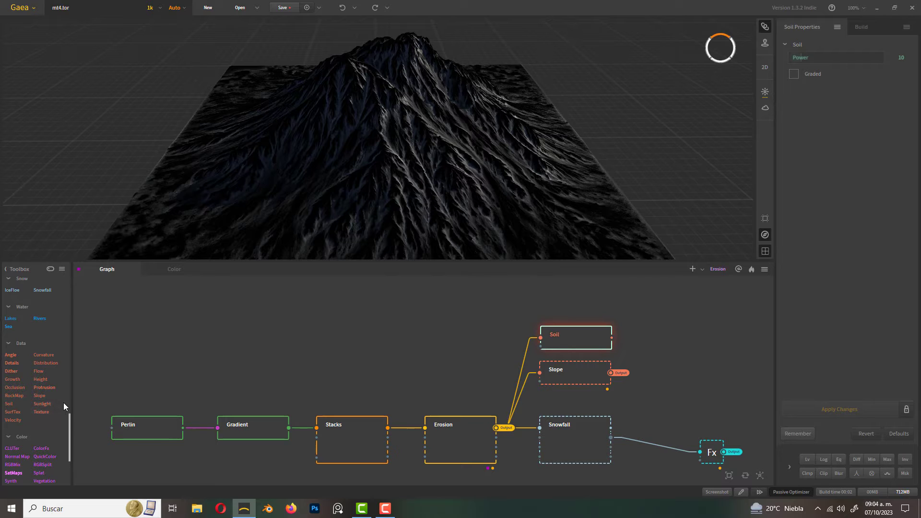
pyautogui.moveTo(48, 388); pyautogui.dragTo(560, 302)
pyautogui.moveTo(504, 429); pyautogui.dragTo(571, 309)
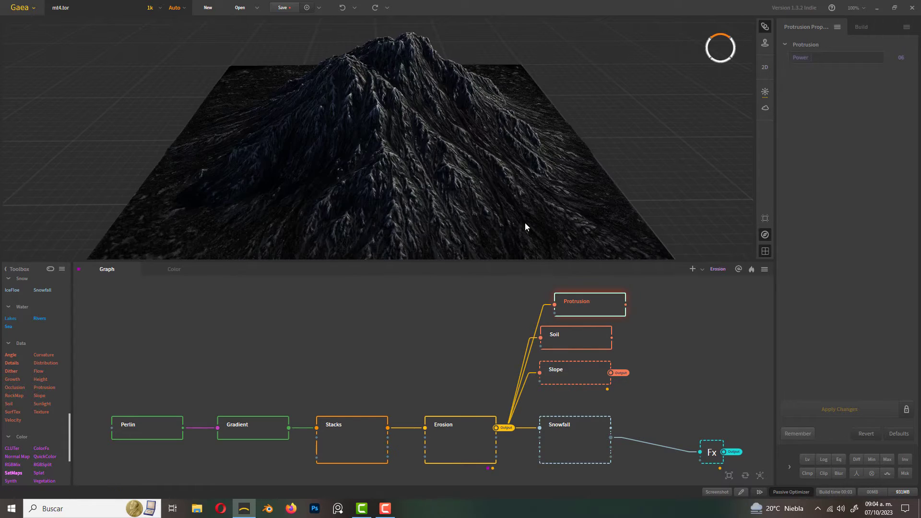
pyautogui.moveTo(480, 175); pyautogui.dragTo(462, 211)
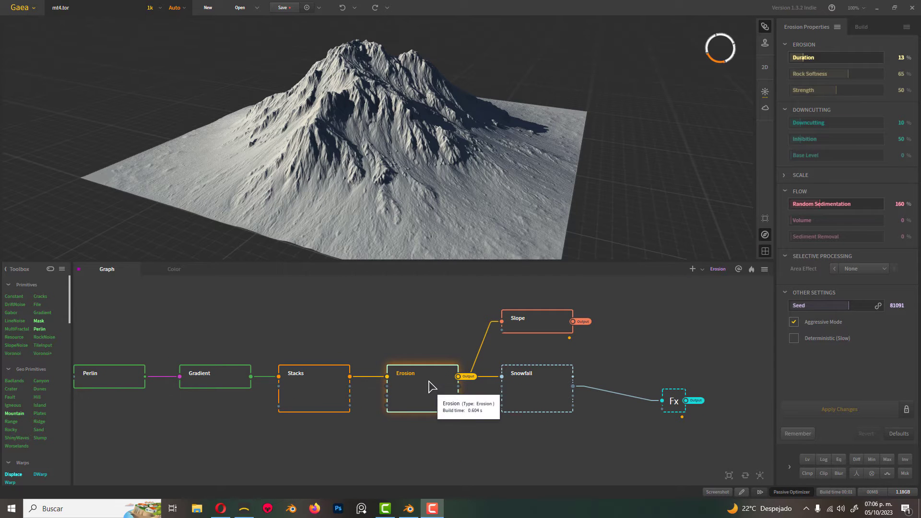
# - Mark the Erosion node for export
pyautogui.moveTo(426, 382)
pyautogui.mouseDown()
pyautogui.moveTo(412, 356)
pyautogui.moveTo(428, 382)
pyautogui.mouseUp()
pyautogui.rightClick(427, 384)
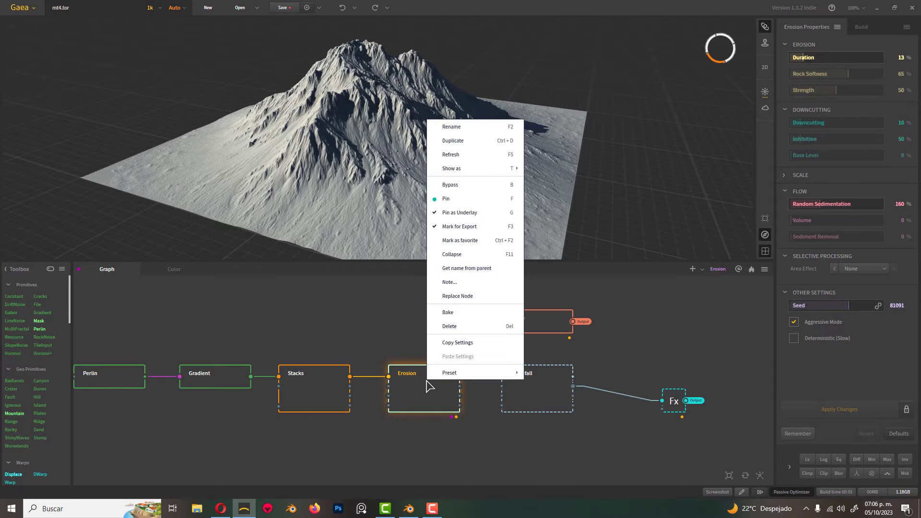
pyautogui.click(459, 228)
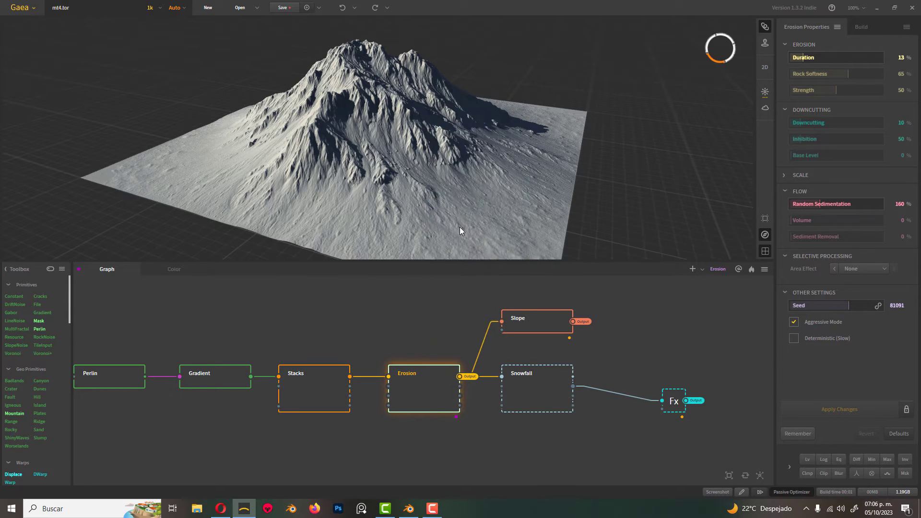
pyautogui.rightClick(439, 391)
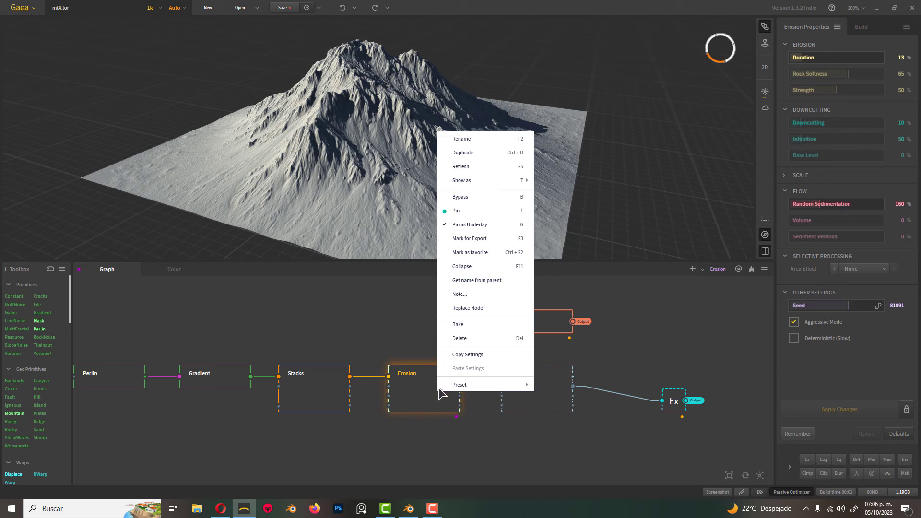
pyautogui.click(475, 243)
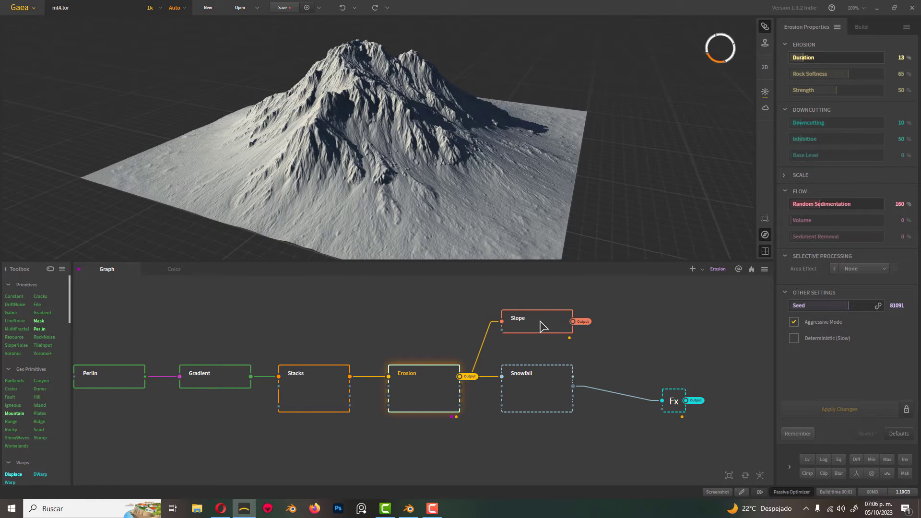
# - Preview Slope and Fx, and move the Fx node closer to Snowfall
pyautogui.moveTo(542, 323); pyautogui.dragTo(533, 324)
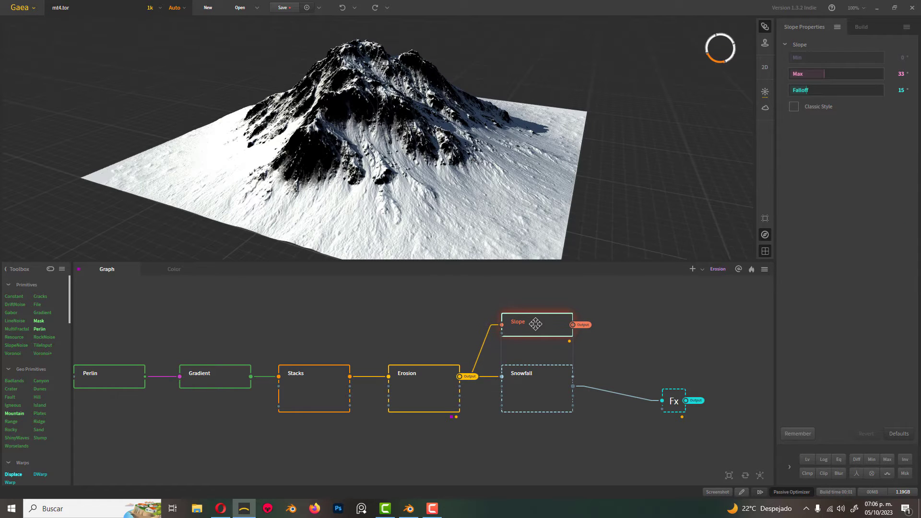
pyautogui.click(677, 410)
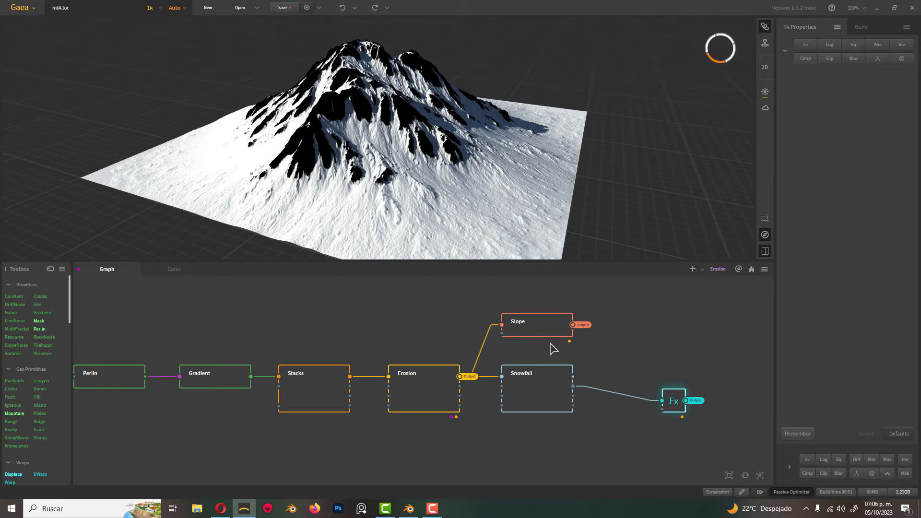
pyautogui.moveTo(677, 408); pyautogui.dragTo(643, 399)
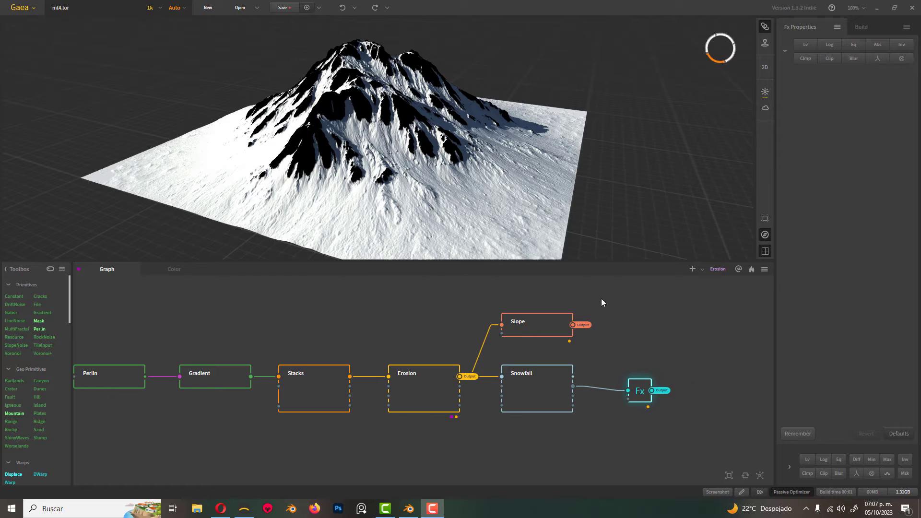
# - In Build settings, name the outputs Mointain_displace, Mountain (slope) and Mountain_snow
pyautogui.click(861, 27)
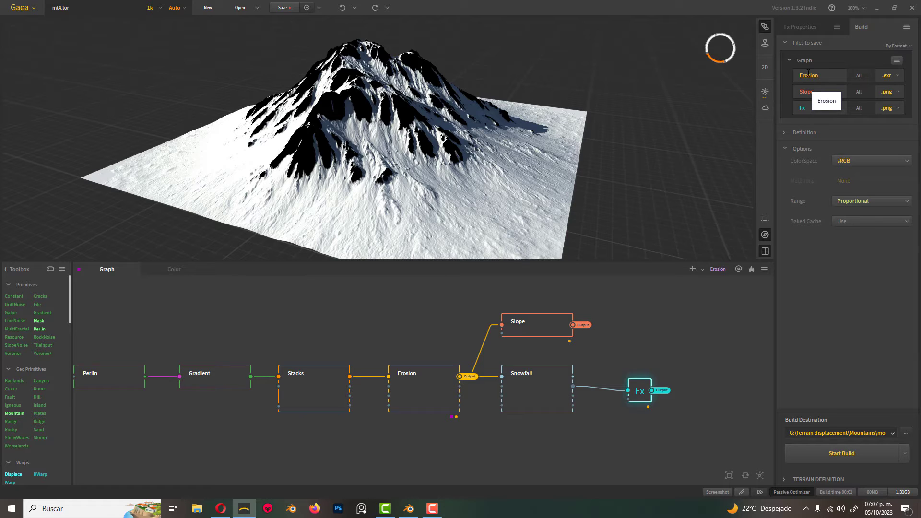
pyautogui.doubleClick(826, 78)
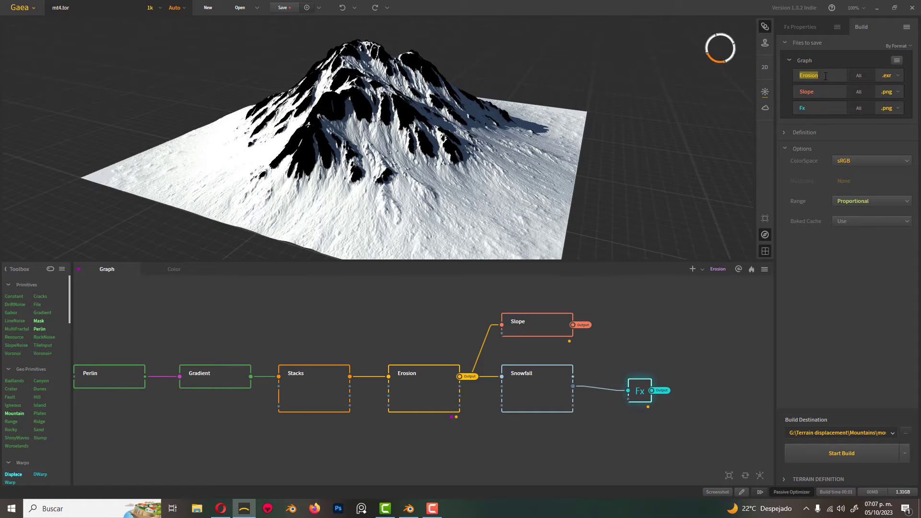
pyautogui.write('Mointain_displace')
pyautogui.press('Tab')
pyautogui.click(802, 91)
pyautogui.write('Mountain_')
pyautogui.click(804, 109)
pyautogui.write('M')
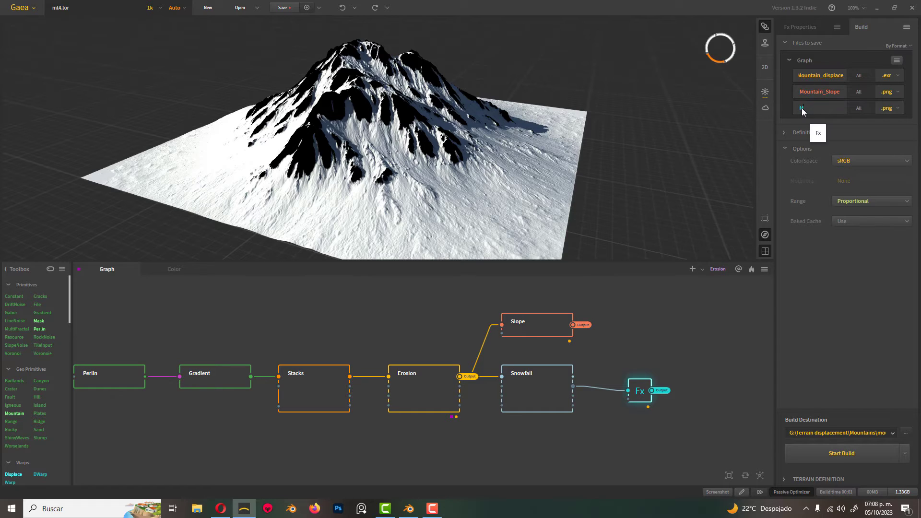
pyautogui.write('ountain_snow')
pyautogui.click(794, 132)
# - Keep .exr for the displacement and .png for the slope output, with 4096 resolution
pyautogui.click(890, 77)
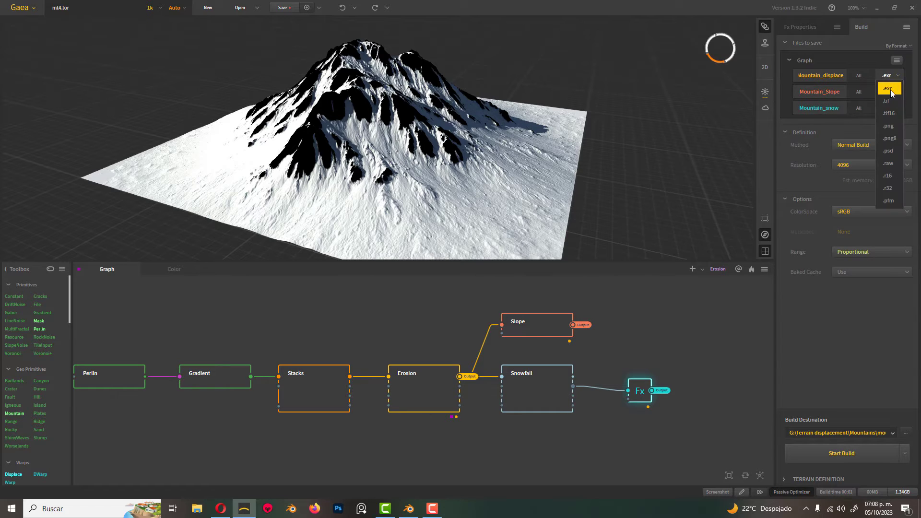
pyautogui.click(881, 85)
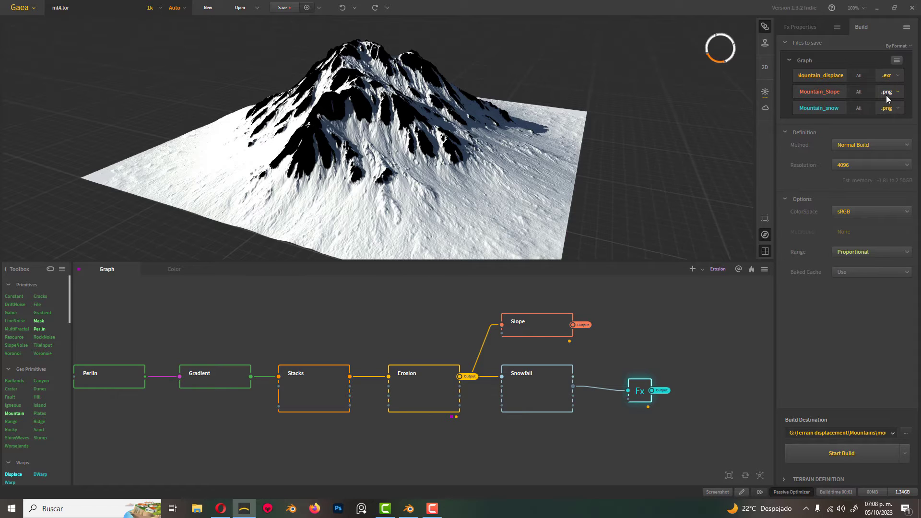
pyautogui.click(893, 94)
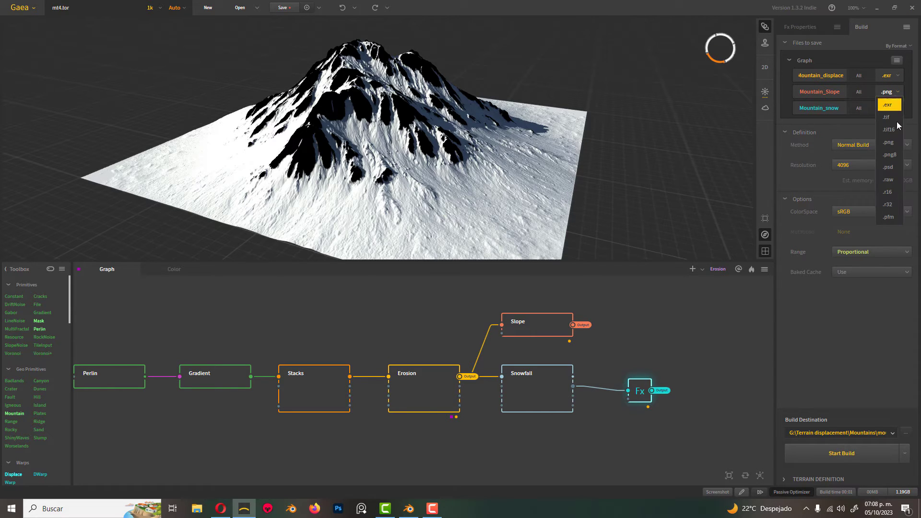
pyautogui.click(890, 143)
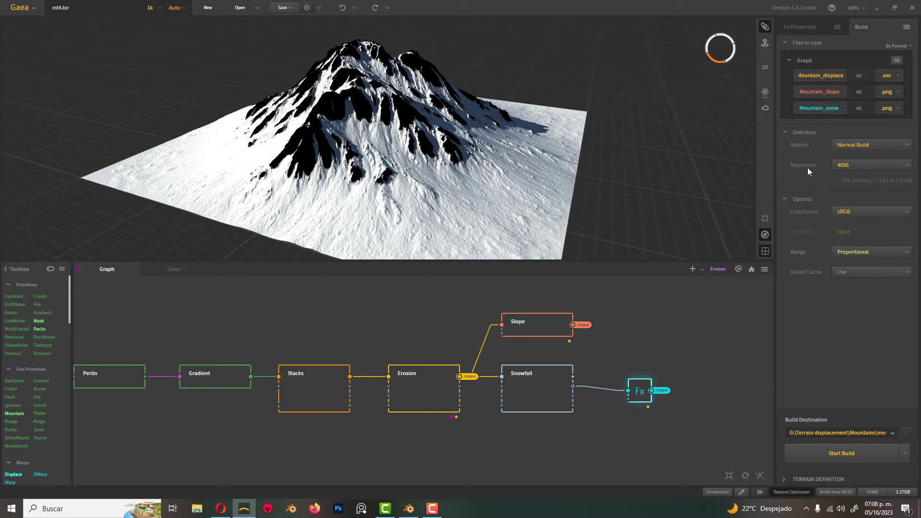
pyautogui.click(854, 164)
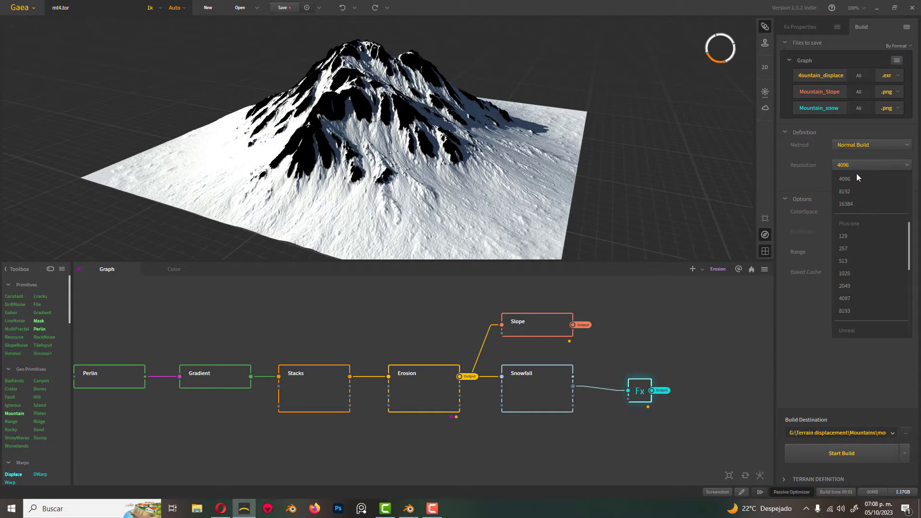
pyautogui.scroll(3, 857, 182)
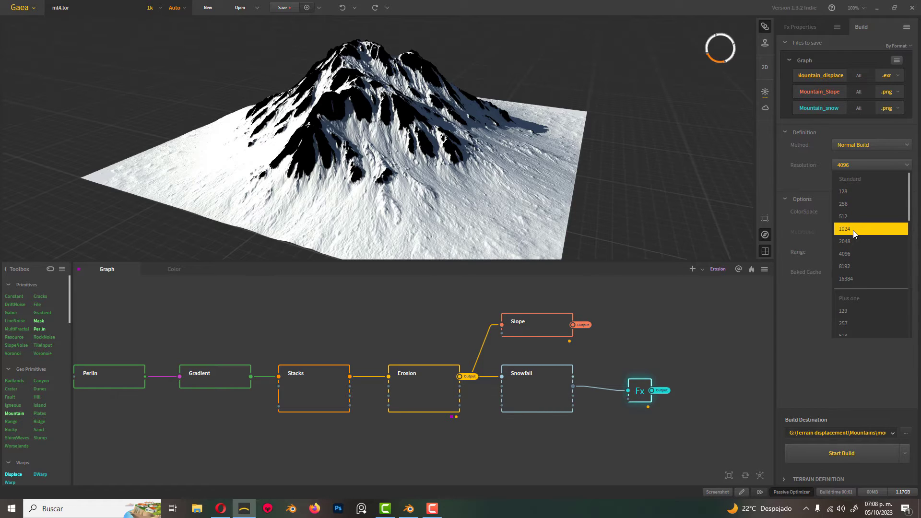
pyautogui.click(848, 164)
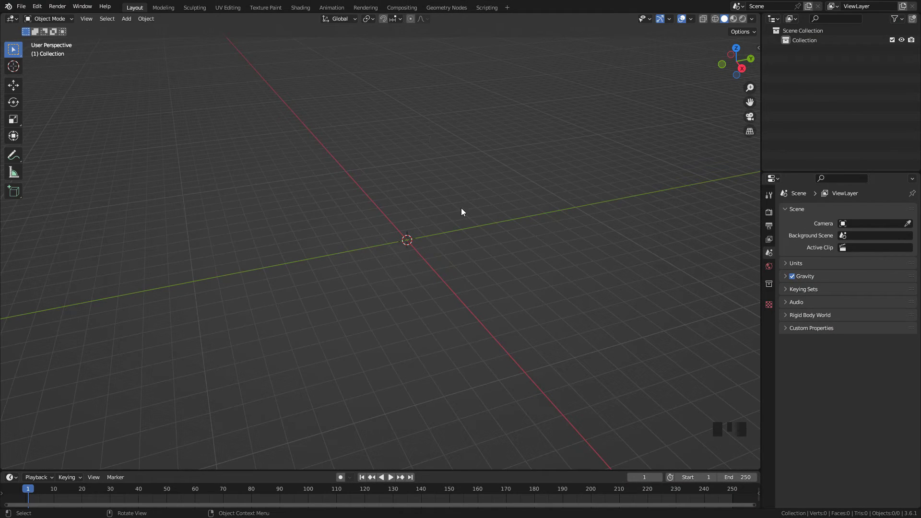
# - Add a plane at the origin and recentre the view on it
pyautogui.moveTo(461, 212); pyautogui.dragTo(425, 226, button='middle')
pyautogui.hotkey('shift', 'a')
pyautogui.moveTo(420, 229)
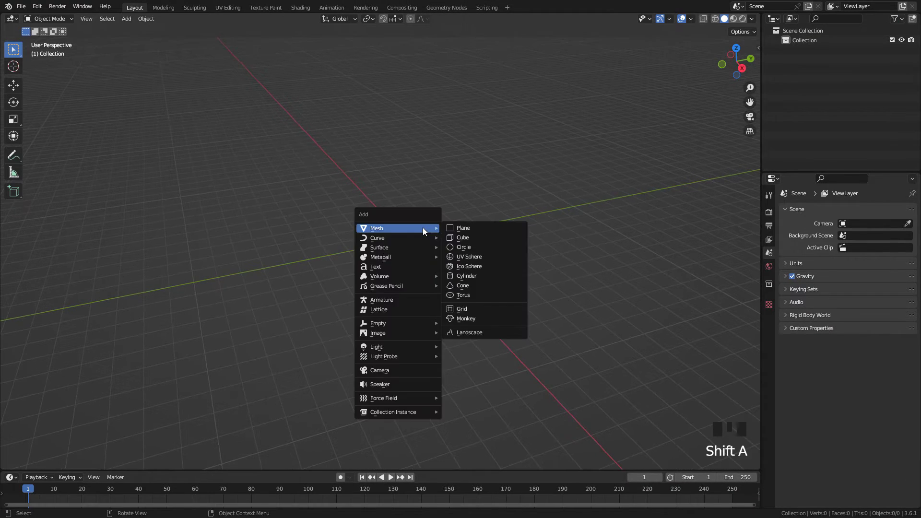
pyautogui.click(483, 230)
pyautogui.scroll(8, 456, 235)
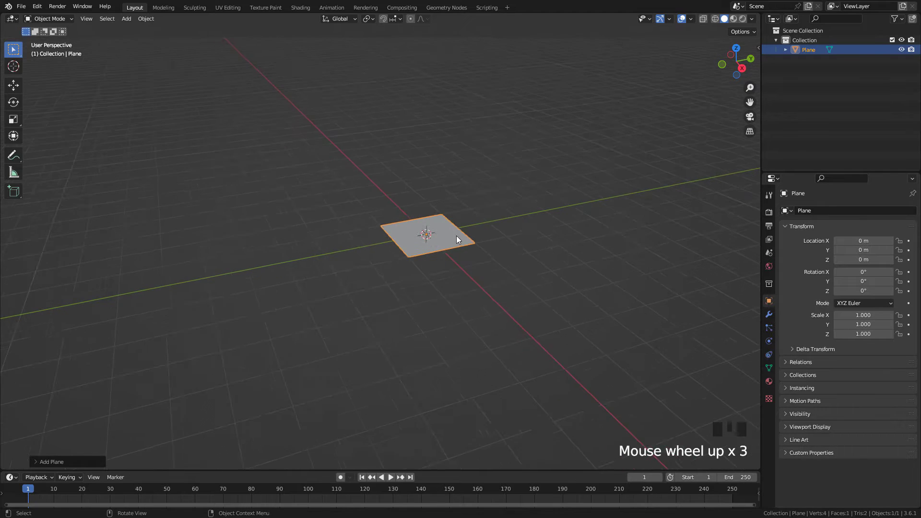
pyautogui.keyDown('shift'); pyautogui.moveTo(543, 222); pyautogui.dragTo(473, 235, button='middle'); pyautogui.keyUp('shift')
# - Subdivide the plane's mesh with 30 cuts and return to Object Mode
pyautogui.press('Tab')
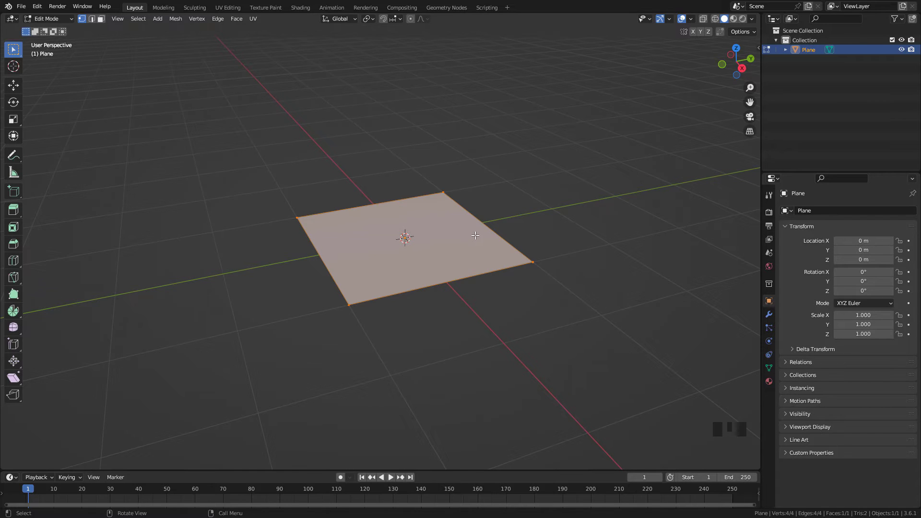
pyautogui.rightClick(445, 238)
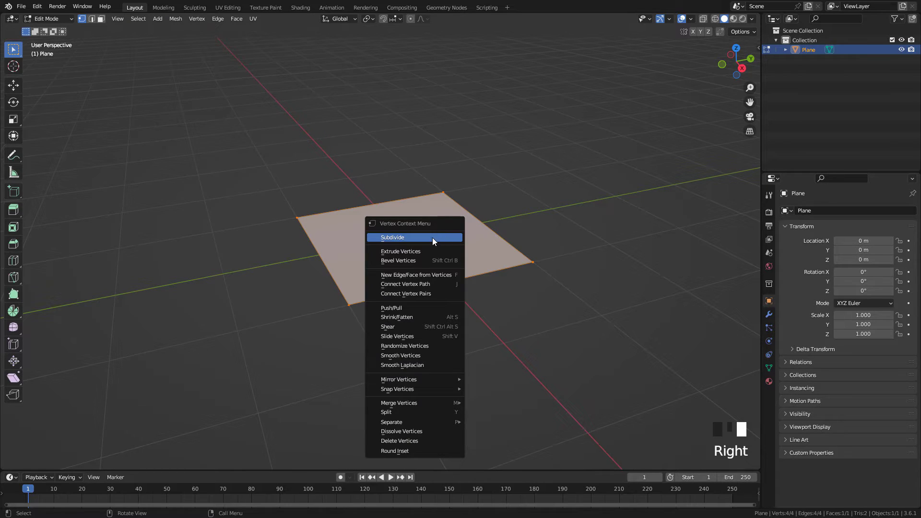
pyautogui.click(435, 238)
pyautogui.click(58, 465)
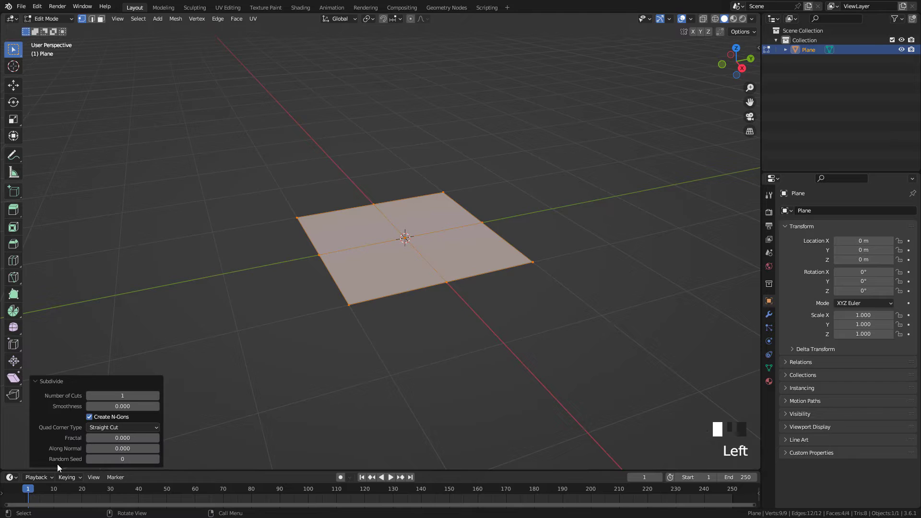
pyautogui.doubleClick(90, 396)
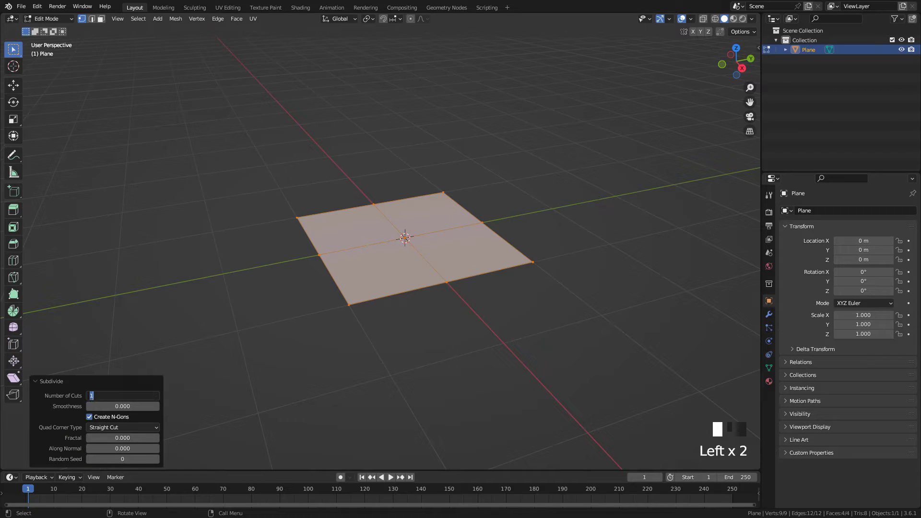
pyautogui.write('30')
pyautogui.press('Return')
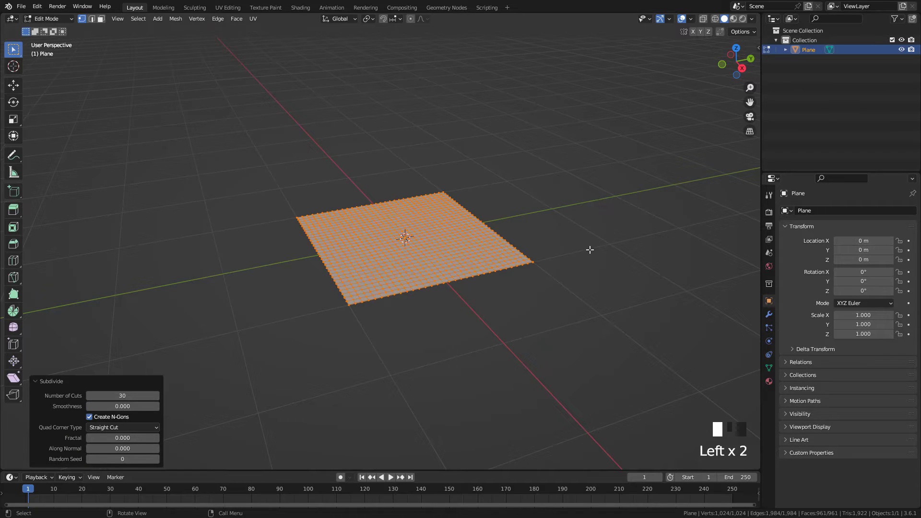
pyautogui.press('Tab')
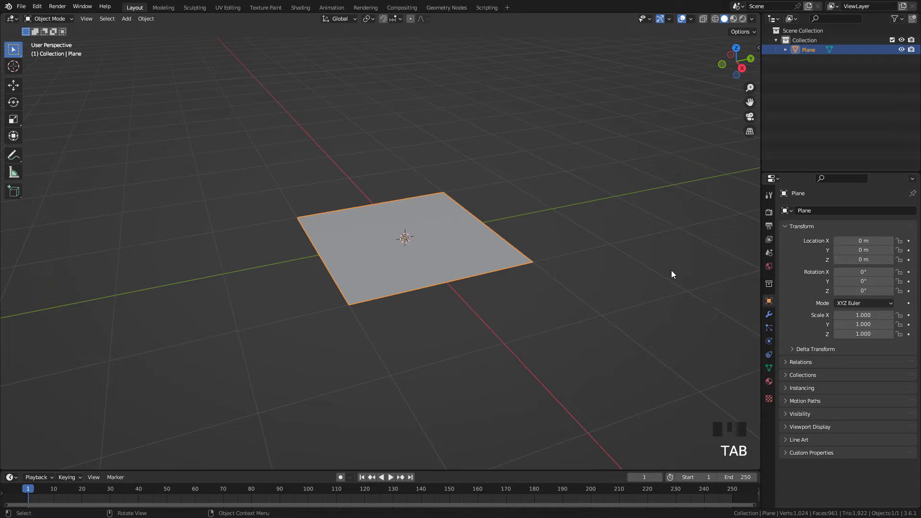
# - Add a Subdivision Surface modifier to the plane
pyautogui.click(770, 315)
pyautogui.click(804, 212)
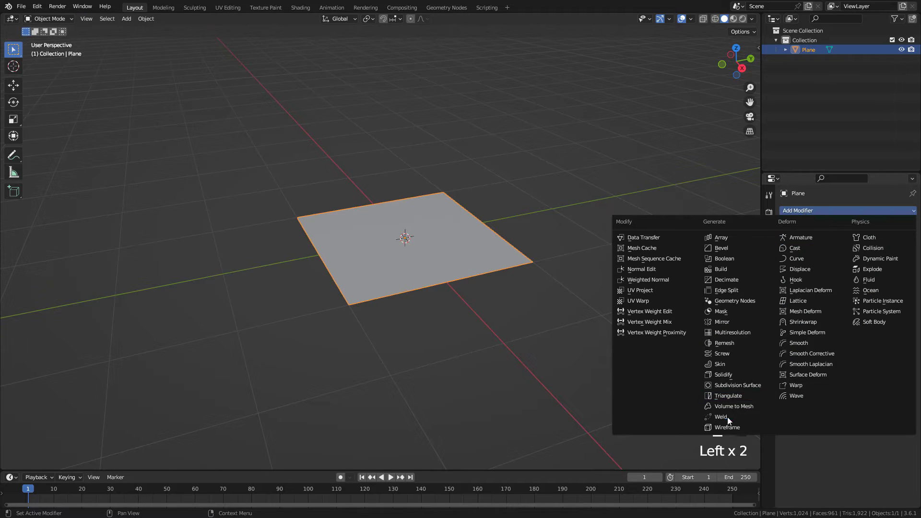
pyautogui.click(739, 385)
# - Add a Displace modifier below it and give it a new texture
pyautogui.click(799, 211)
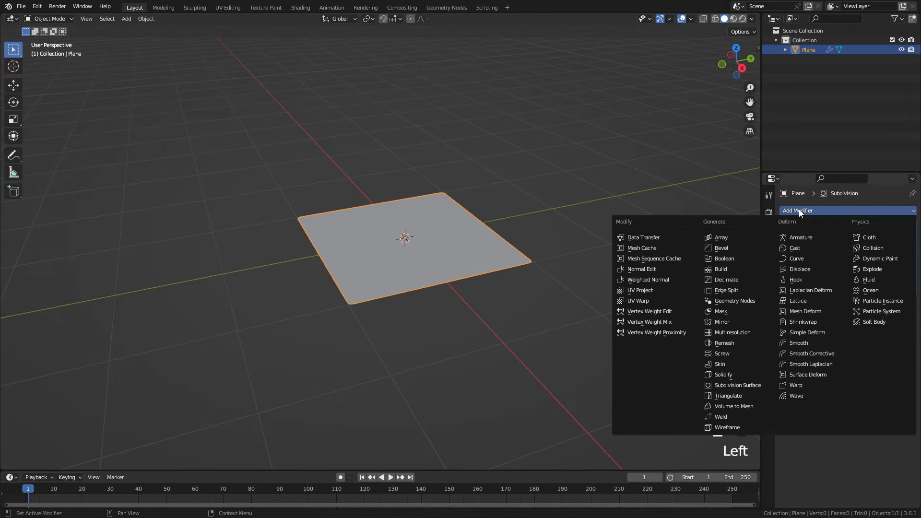
pyautogui.click(810, 270)
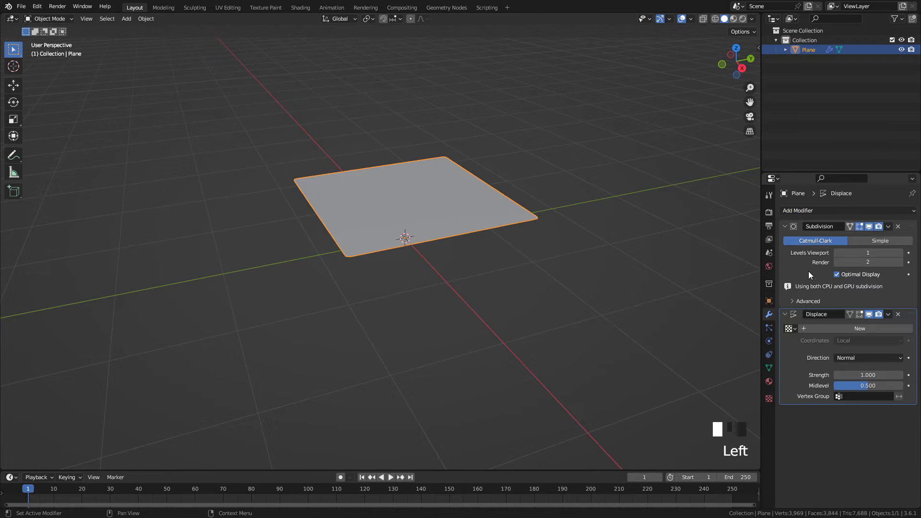
pyautogui.click(856, 330)
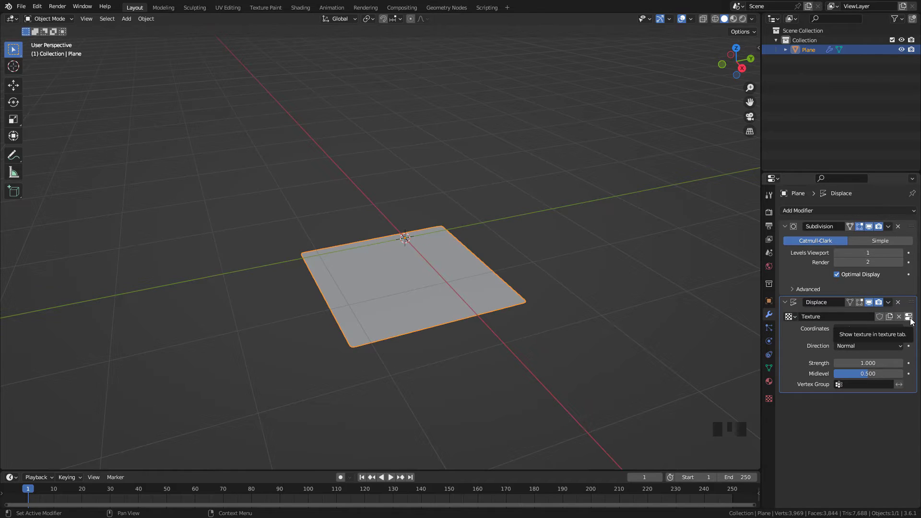
# - Load Mt4_displace.exr as the Displace texture's image
pyautogui.click(910, 318)
pyautogui.click(877, 379)
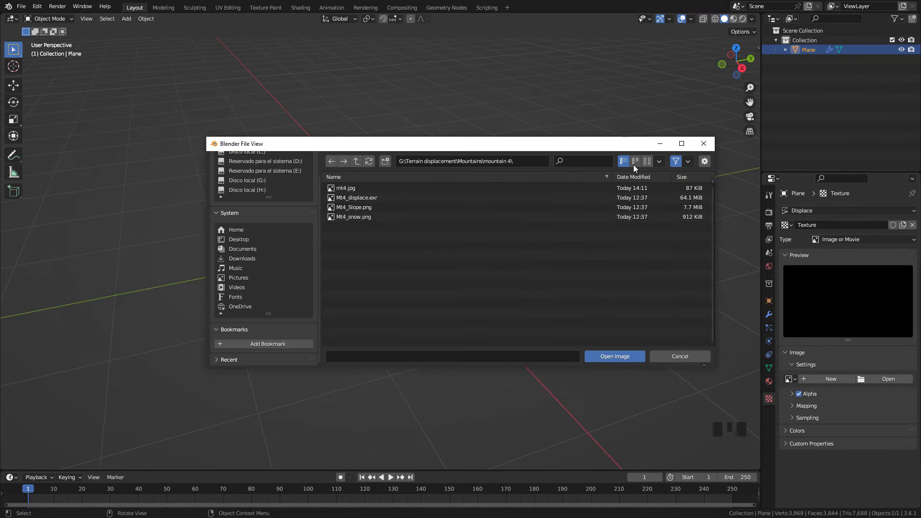
pyautogui.click(647, 162)
pyautogui.click(440, 212)
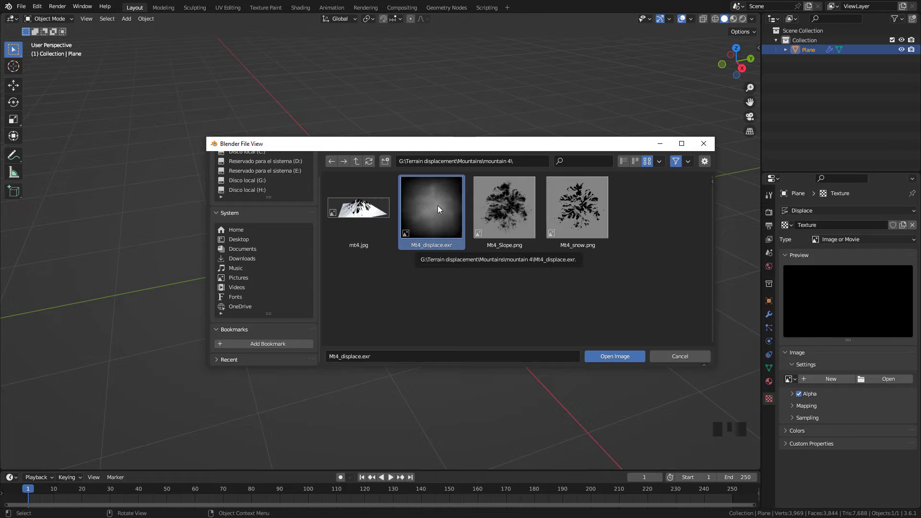
pyautogui.click(620, 355)
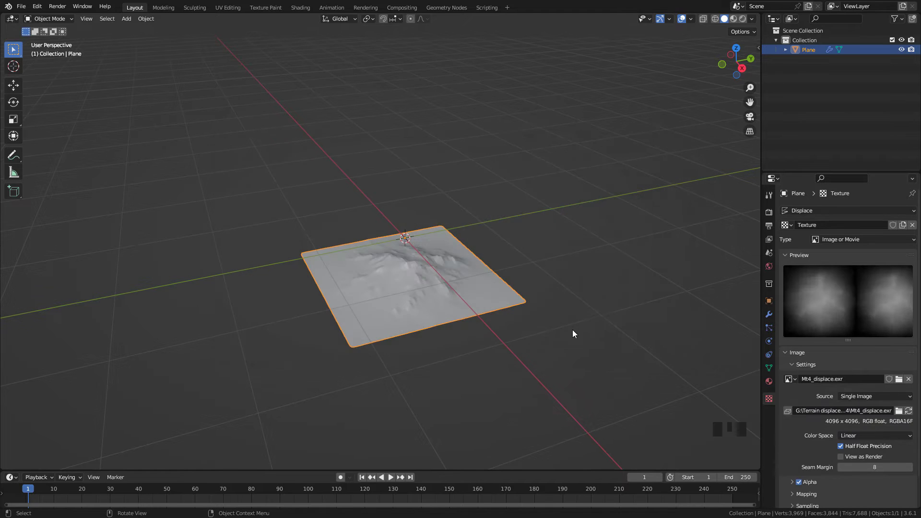
# - Shade the displaced plane smooth
pyautogui.scroll(3, 466, 286)
pyautogui.moveTo(466, 282); pyautogui.dragTo(415, 243, button='middle')
pyautogui.scroll(2, 416, 243)
pyautogui.rightClick(411, 238)
pyautogui.click(408, 238)
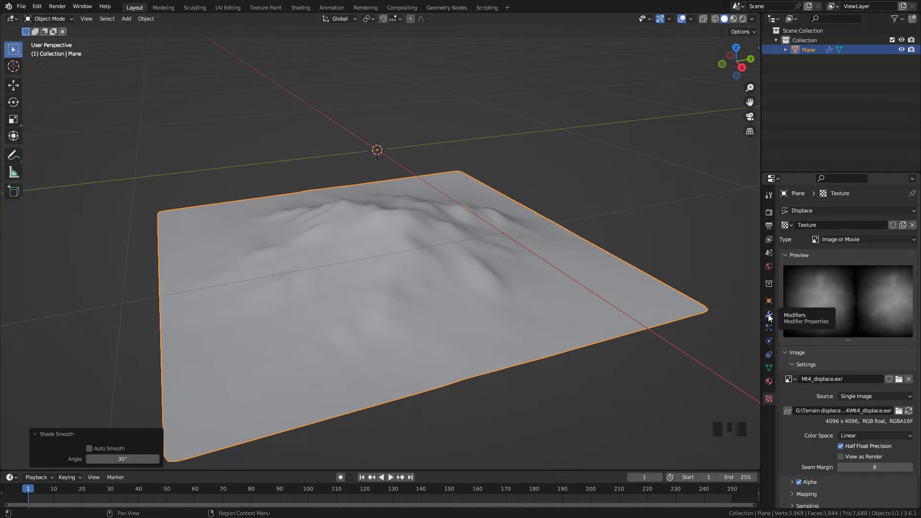
# - Set the texture's Mapping extension to Extend
pyautogui.scroll(-4, 845, 377)
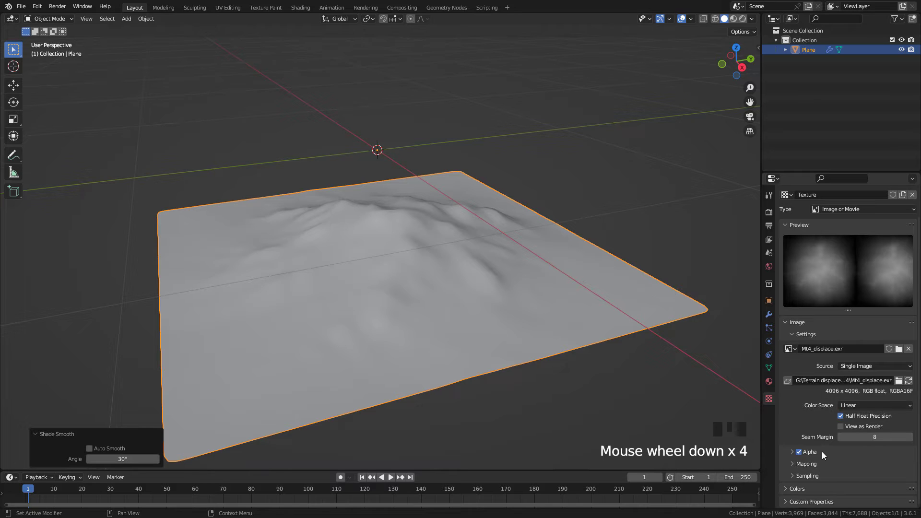
pyautogui.click(807, 464)
pyautogui.scroll(-4, 819, 458)
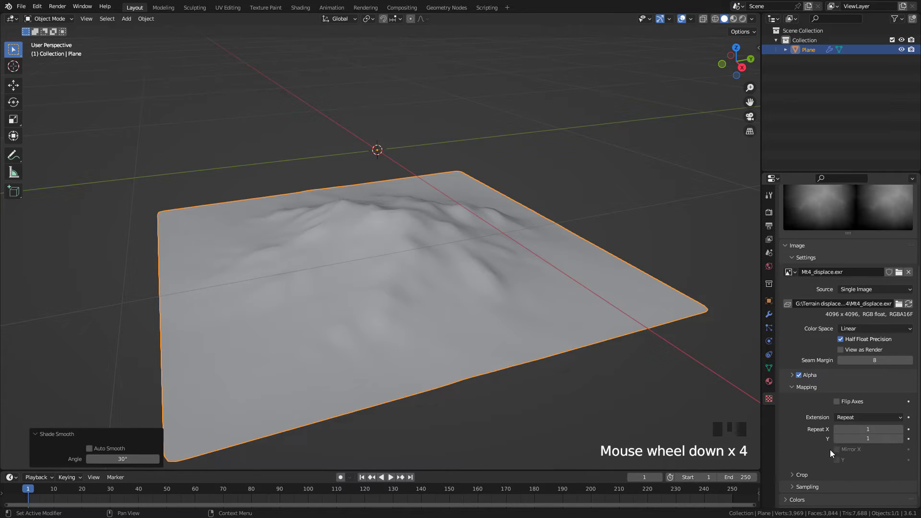
pyautogui.click(855, 418)
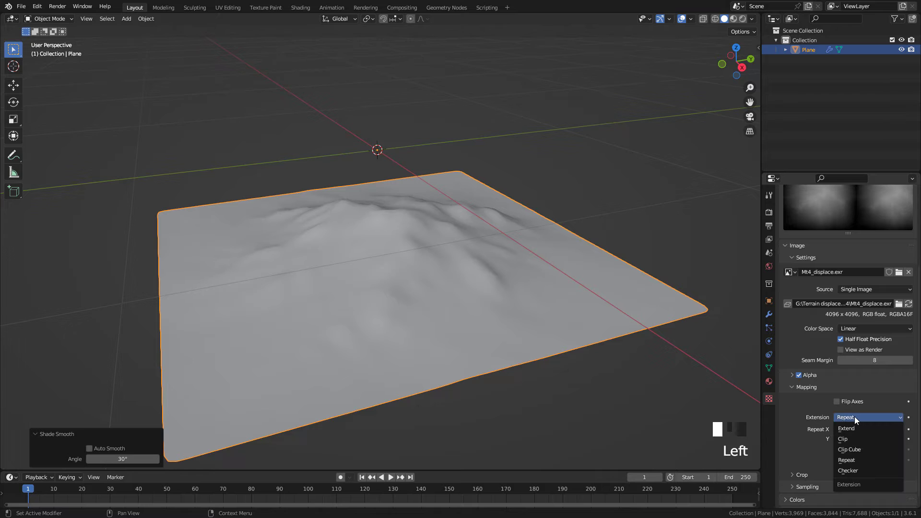
pyautogui.click(843, 439)
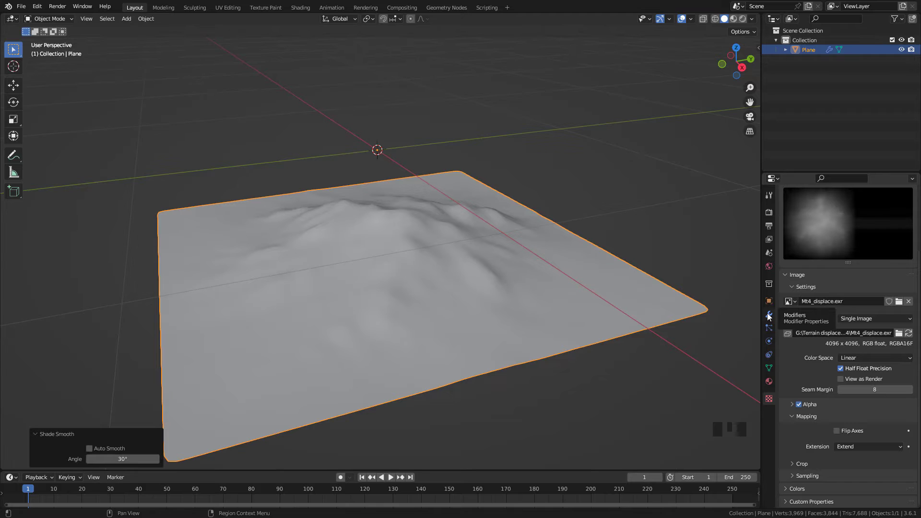
# - Set the Displace Midlevel to 0 and Strength to 1.910
pyautogui.click(769, 315)
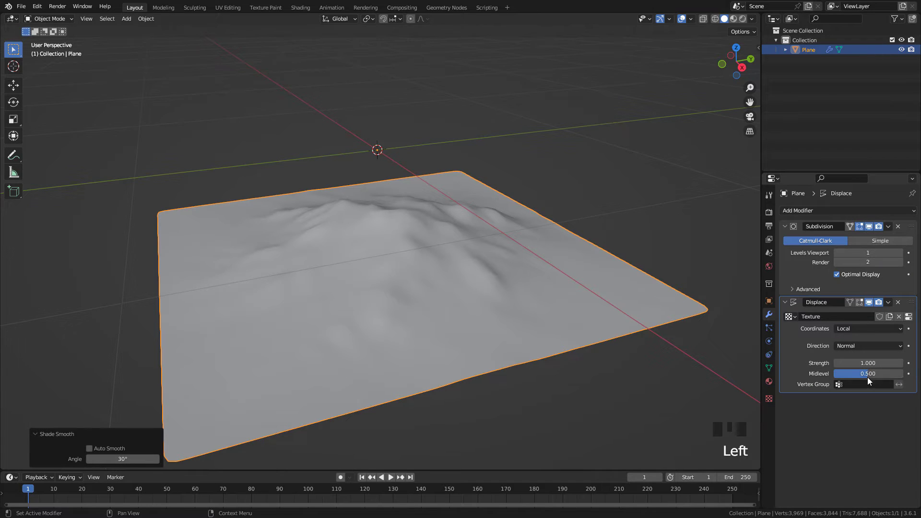
pyautogui.moveTo(868, 374); pyautogui.dragTo(833, 373)
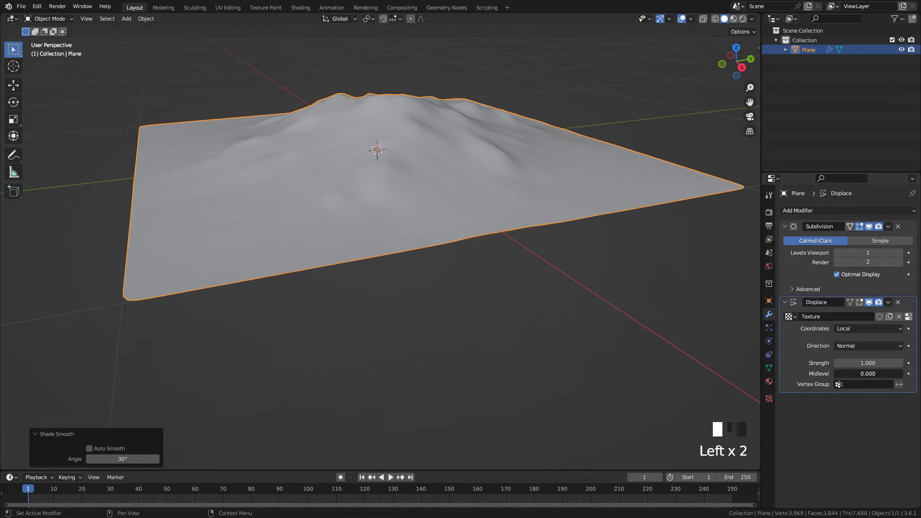
pyautogui.moveTo(545, 215); pyautogui.dragTo(500, 200, button='middle')
pyautogui.scroll(-2, 528, 234)
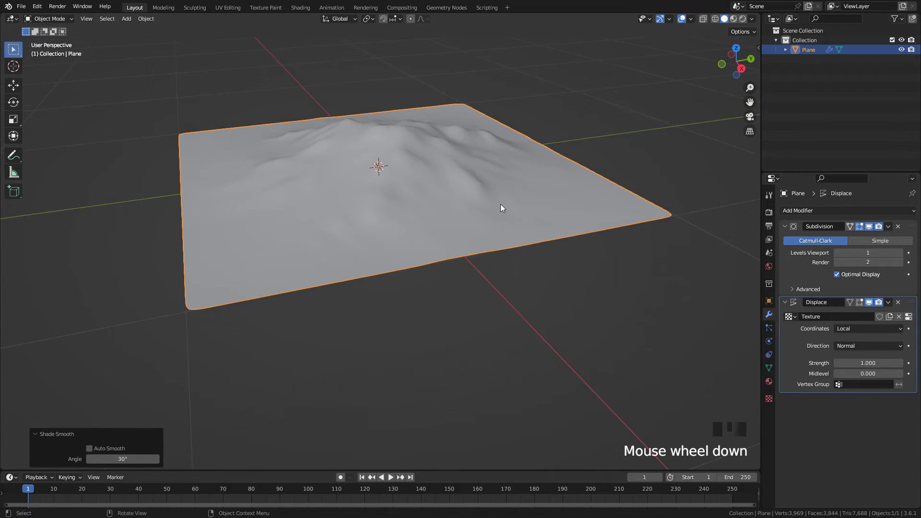
pyautogui.keyDown('shift'); pyautogui.moveTo(855, 364); pyautogui.dragTo(903, 363); pyautogui.keyUp('shift')
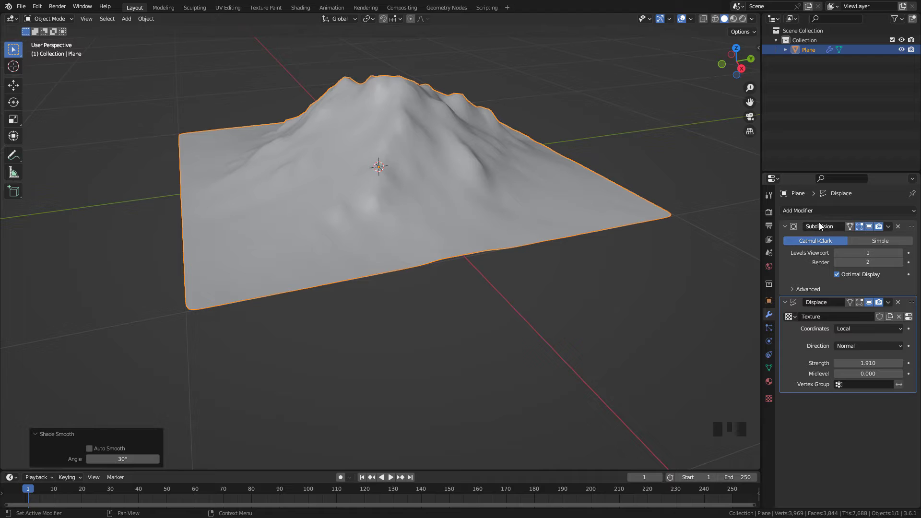
# - Raise Subdivision Levels Viewport to 5, keeping render level at 2
pyautogui.click(901, 253)
pyautogui.click(900, 252)
pyautogui.click(901, 253)
pyautogui.click(900, 253)
pyautogui.click(901, 253)
pyautogui.moveTo(623, 255); pyautogui.dragTo(528, 201, button='middle')
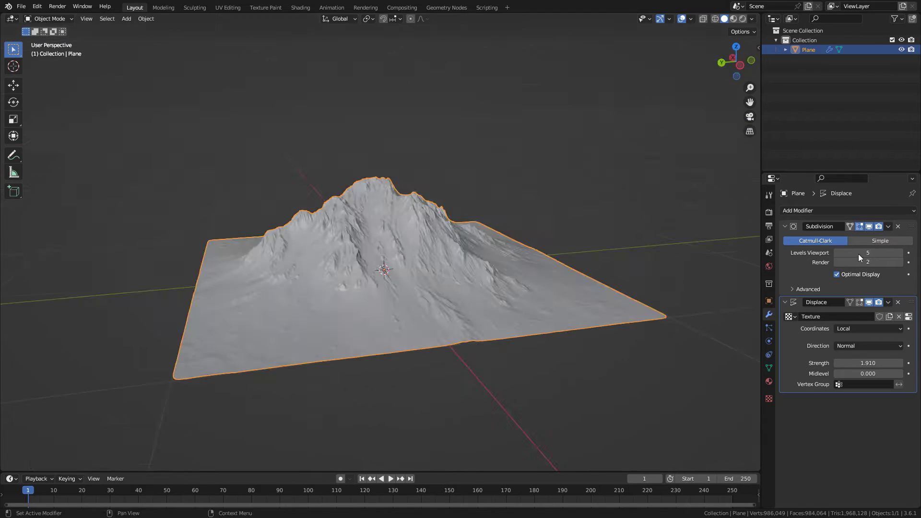
pyautogui.click(901, 265)
pyautogui.click(900, 262)
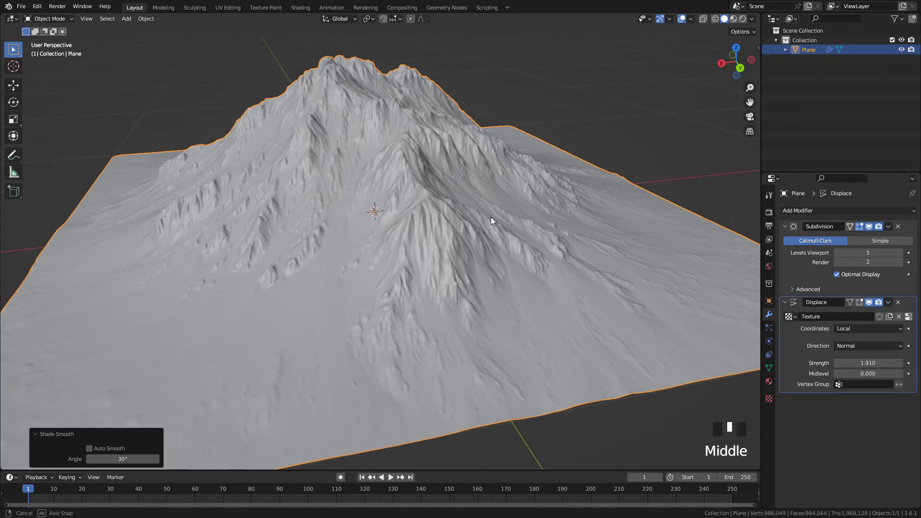
# - Drag the timeline border up to make the lower area much taller
pyautogui.moveTo(491, 217); pyautogui.dragTo(484, 223, button='middle')
pyautogui.scroll(-2, 483, 224)
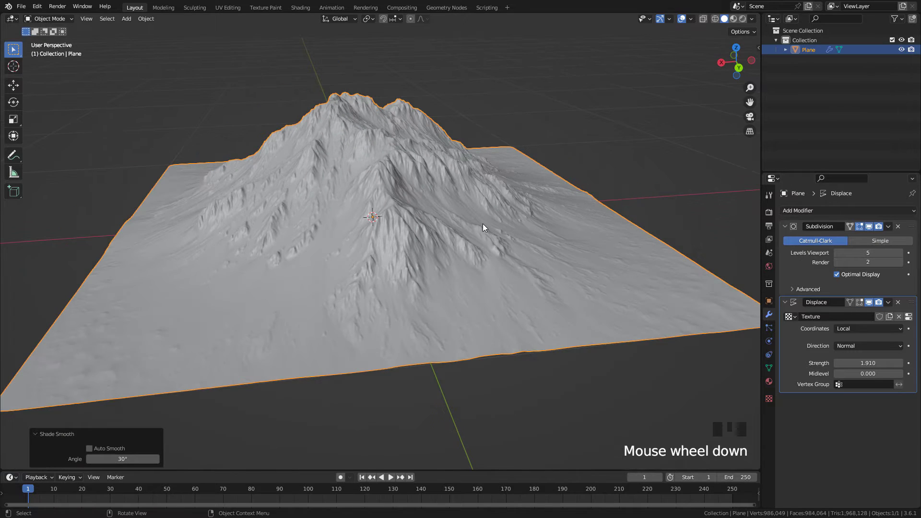
pyautogui.moveTo(285, 471); pyautogui.dragTo(72, 296)
# - Change the lower area's editor type to Shader Editor
pyautogui.click(11, 302)
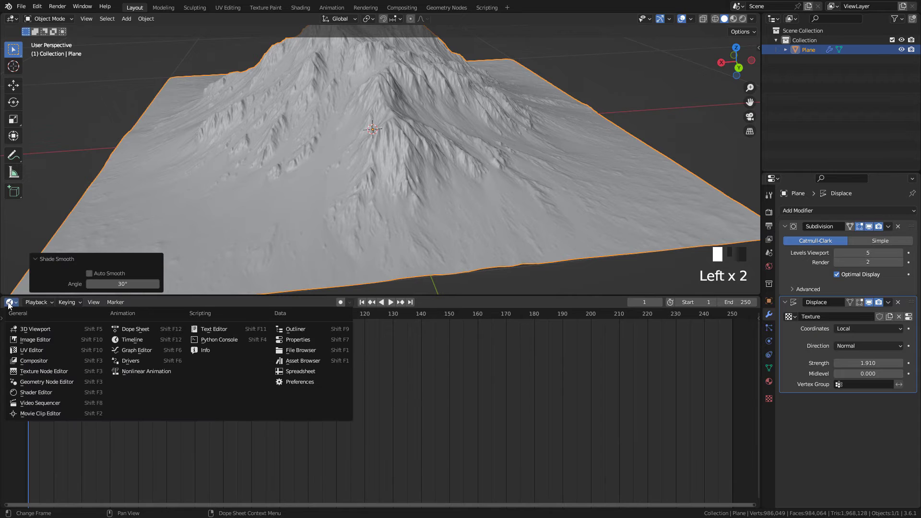
pyautogui.click(37, 392)
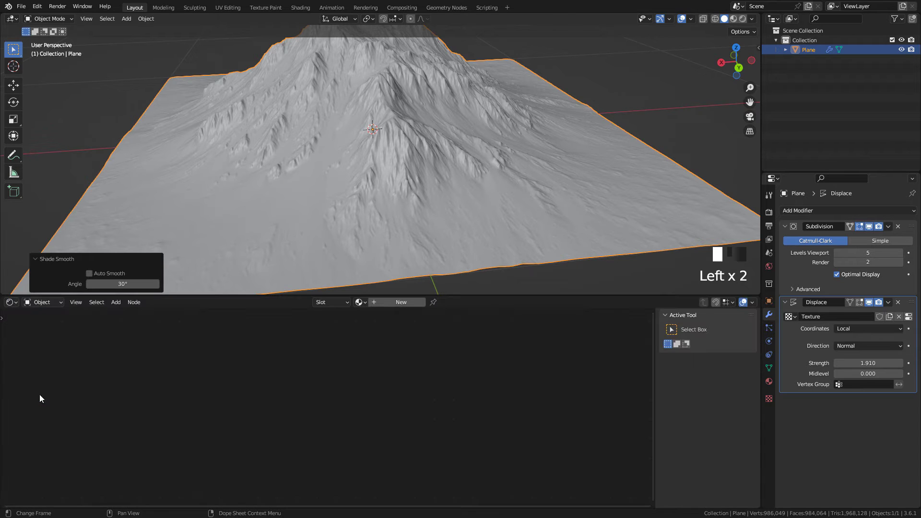
pyautogui.keyDown('shift'); pyautogui.moveTo(413, 230); pyautogui.dragTo(437, 287, button='middle'); pyautogui.keyUp('shift')
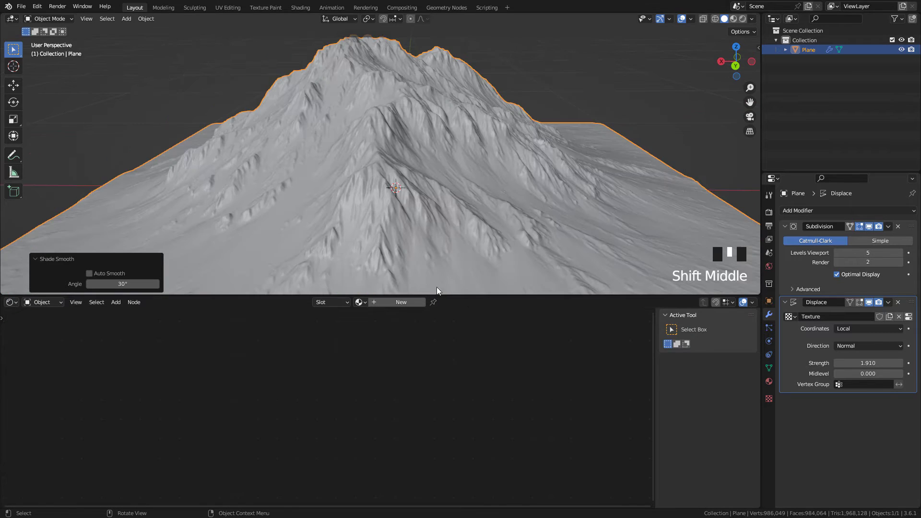
# - Create a new material for the Plane and name it 'terrain 1'
pyautogui.click(387, 301)
pyautogui.doubleClick(387, 301)
pyautogui.write('terrain')
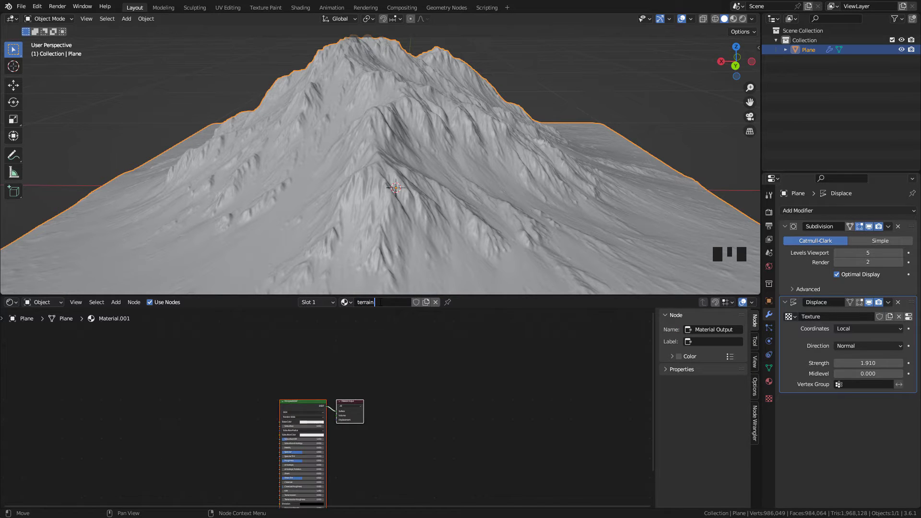
pyautogui.write(' 1')
# - Search 'wra' in Add-on preferences to confirm Node Wrangler is enabled, then close Preferences
pyautogui.click(37, 7)
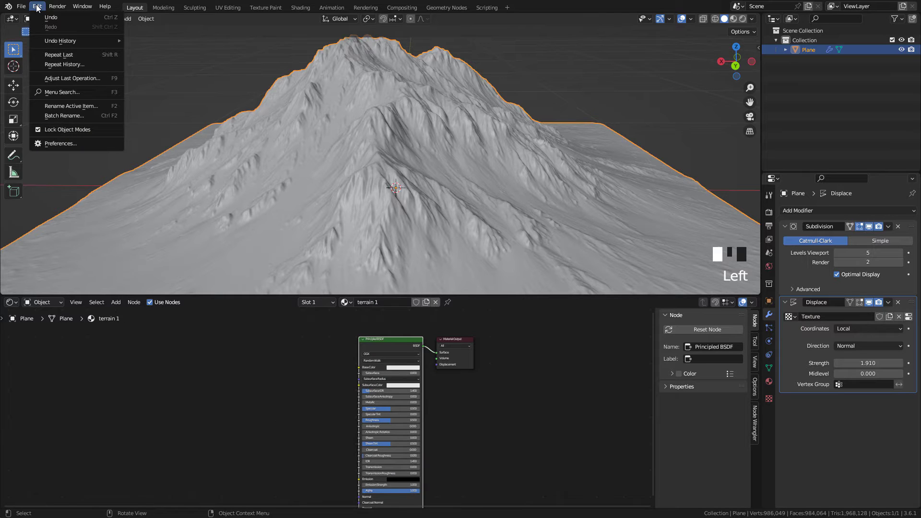
pyautogui.click(63, 143)
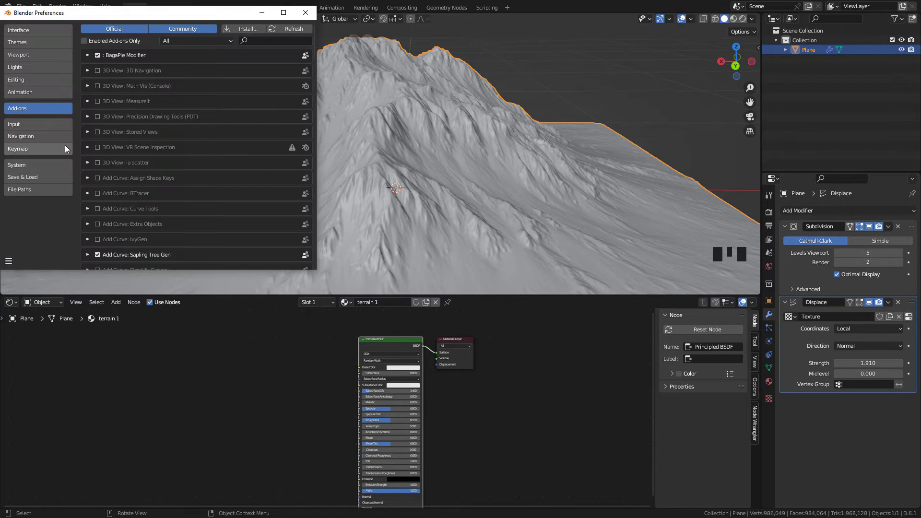
pyautogui.click(264, 41)
pyautogui.write('wran')
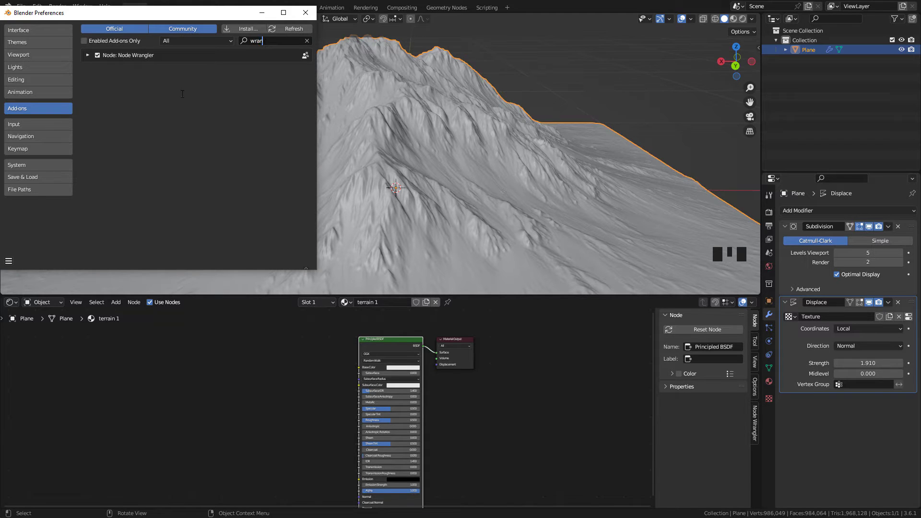
pyautogui.press('Return')
pyautogui.click(304, 11)
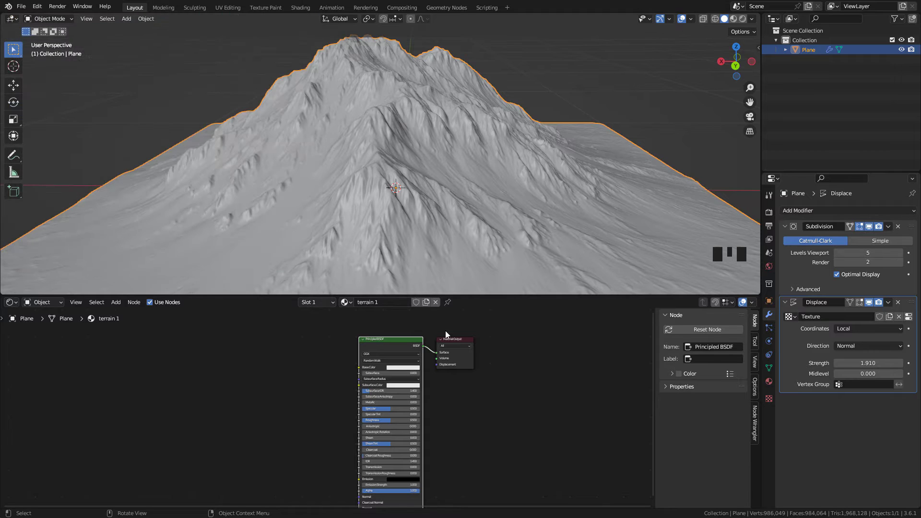
# - Run Ctrl+Shift+T on the Principled BSDF and pick the Rock031 Color, NormalGL and Roughness maps
pyautogui.click(379, 356)
pyautogui.moveTo(383, 348); pyautogui.dragTo(376, 352)
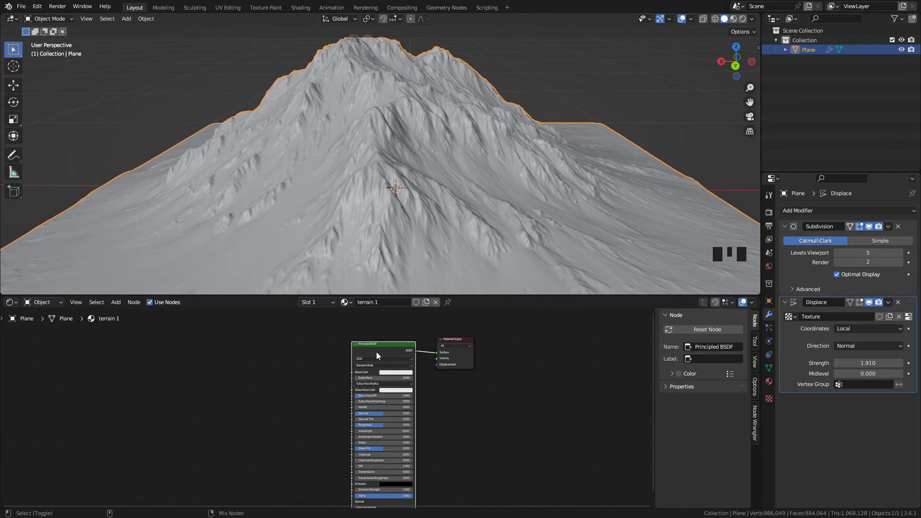
pyautogui.hotkey('ctrl', 'shift', 't')
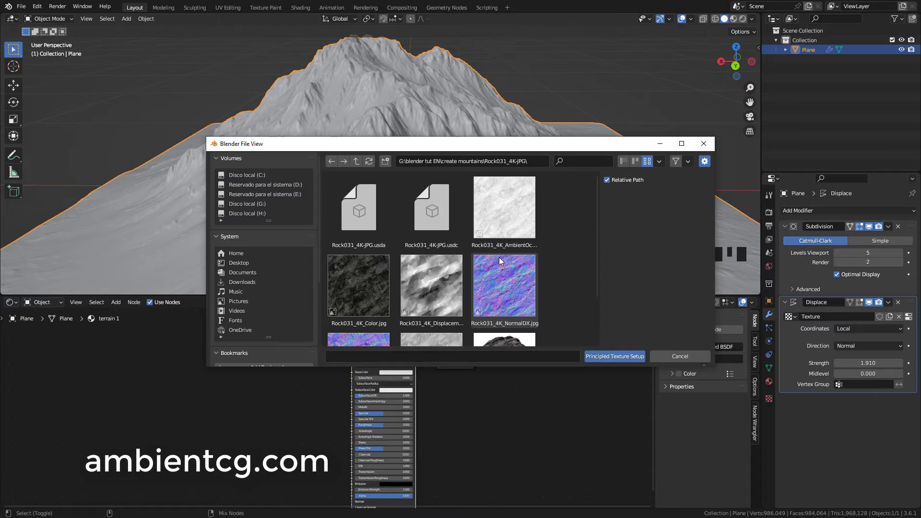
pyautogui.scroll(-2, 499, 257)
pyautogui.click(368, 250)
pyautogui.scroll(-1, 368, 249)
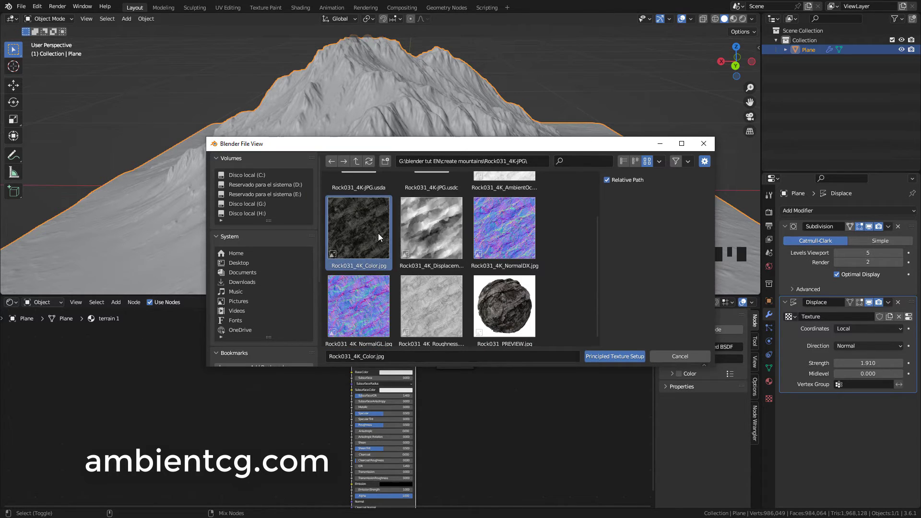
pyautogui.scroll(-1, 379, 237)
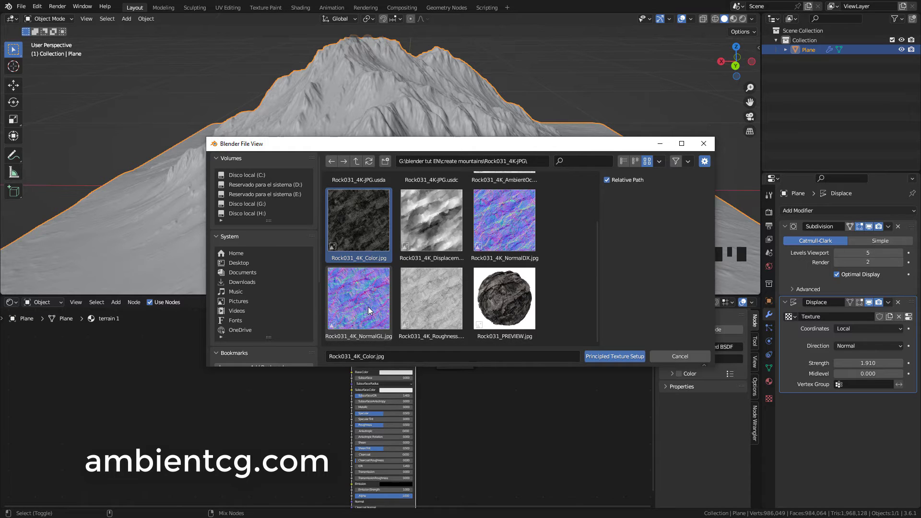
pyautogui.keyDown('ctrl'); pyautogui.click(368, 307); pyautogui.keyUp('ctrl')
pyautogui.keyDown('ctrl'); pyautogui.click(442, 306); pyautogui.keyUp('ctrl')
# - Load the Rock031 maps, switch to Material Preview, and lower World Strength below 0.385
pyautogui.click(612, 357)
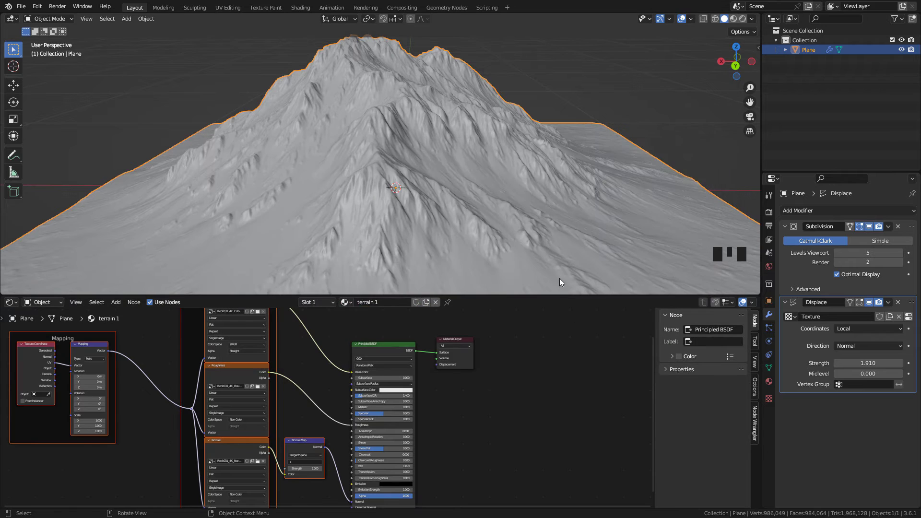
pyautogui.click(733, 19)
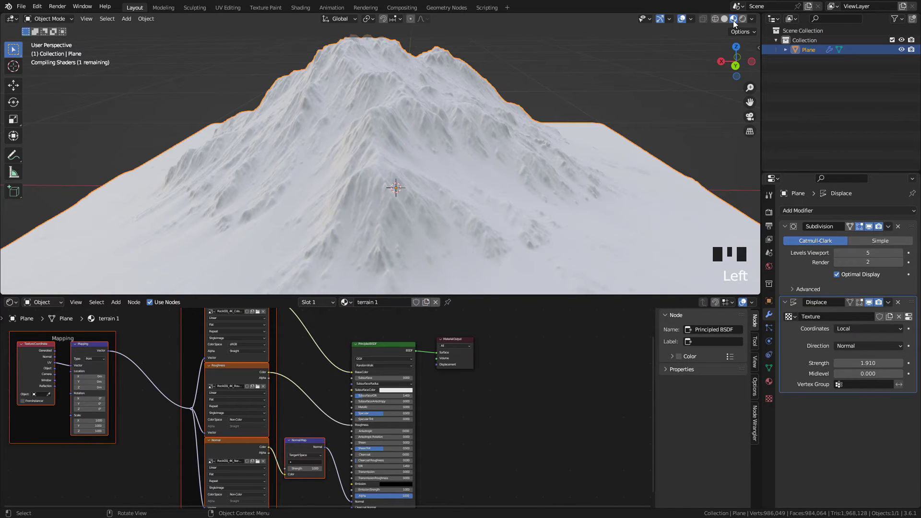
pyautogui.click(753, 18)
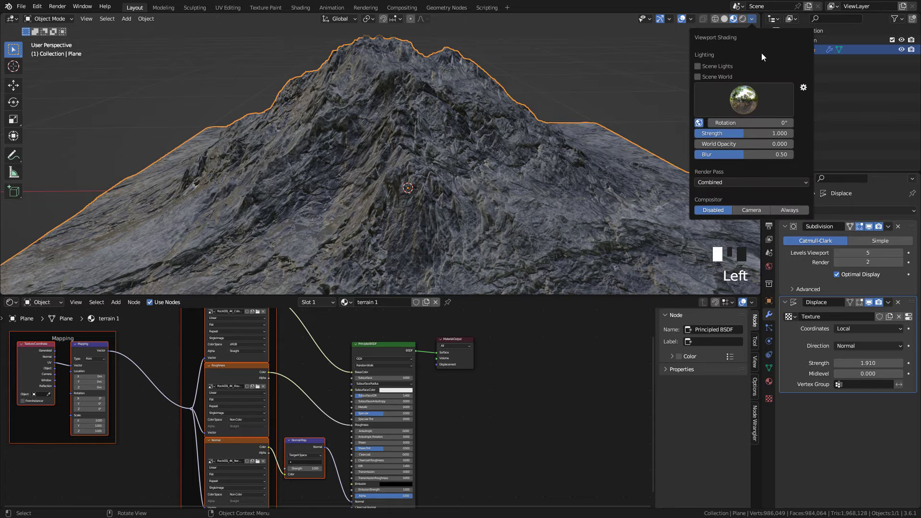
pyautogui.click(731, 134)
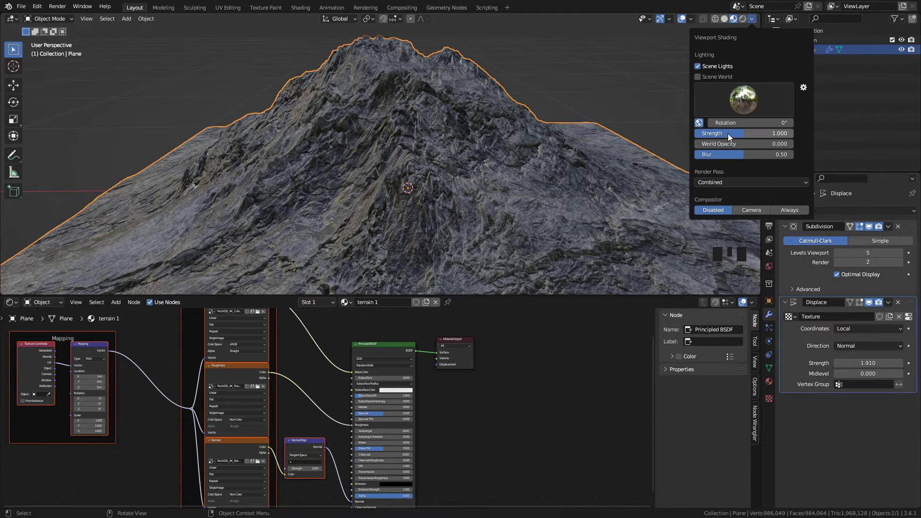
pyautogui.write('0.385')
pyautogui.press('Return')
pyautogui.moveTo(741, 136); pyautogui.dragTo(727, 137)
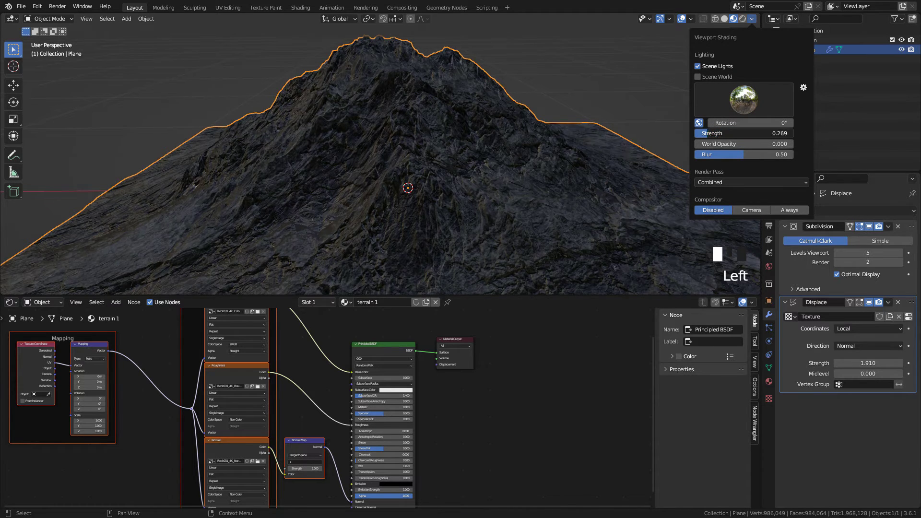
# - Add a Sun light to the scene
pyautogui.hotkey('shift', 'a')
pyautogui.moveTo(339, 229)
pyautogui.click(427, 238)
# - Move the Sun above and beside the mountain
pyautogui.scroll(-2, 466, 163)
pyautogui.moveTo(456, 145); pyautogui.dragTo(521, 138, button='middle')
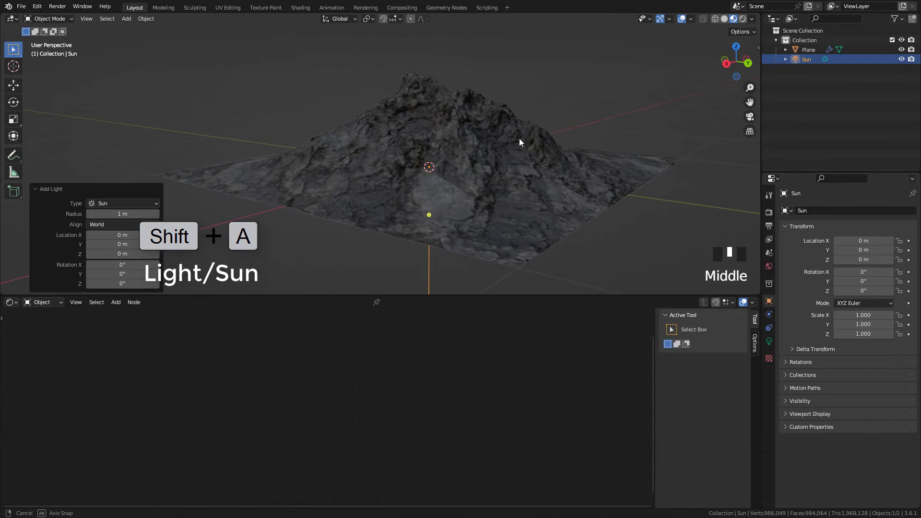
pyautogui.scroll(-2, 509, 142)
pyautogui.press('g')
pyautogui.click(482, 97)
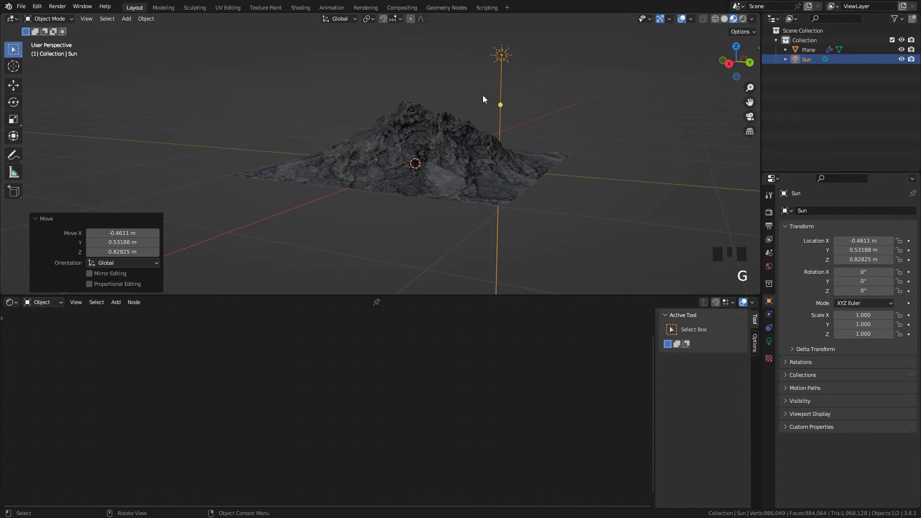
pyautogui.press('g')
pyautogui.click(522, 89)
pyautogui.moveTo(522, 89); pyautogui.dragTo(422, 154)
pyautogui.moveTo(423, 153); pyautogui.dragTo(510, 168, button='middle')
# - Rotate the Sun about the Z axis to aim its light
pyautogui.press('r')
pyautogui.press('z')
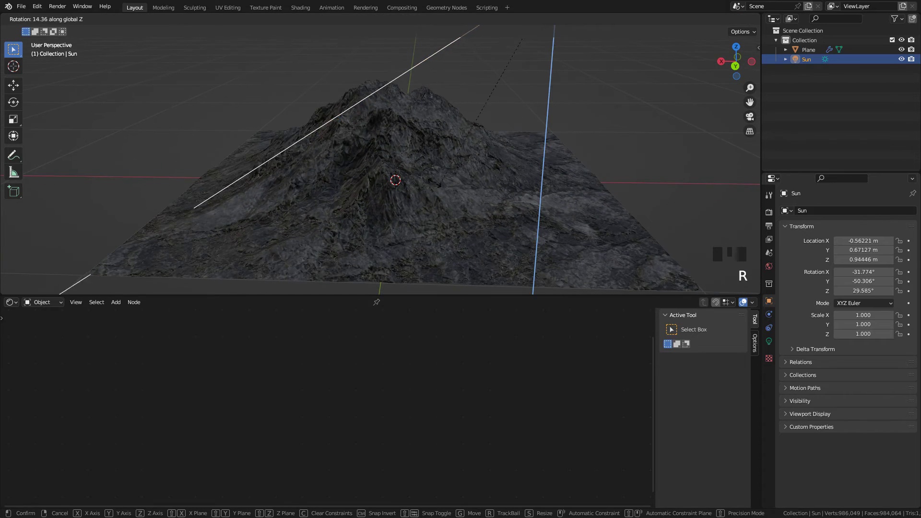
pyautogui.click(408, 29)
pyautogui.moveTo(451, 130); pyautogui.dragTo(554, 150, button='middle')
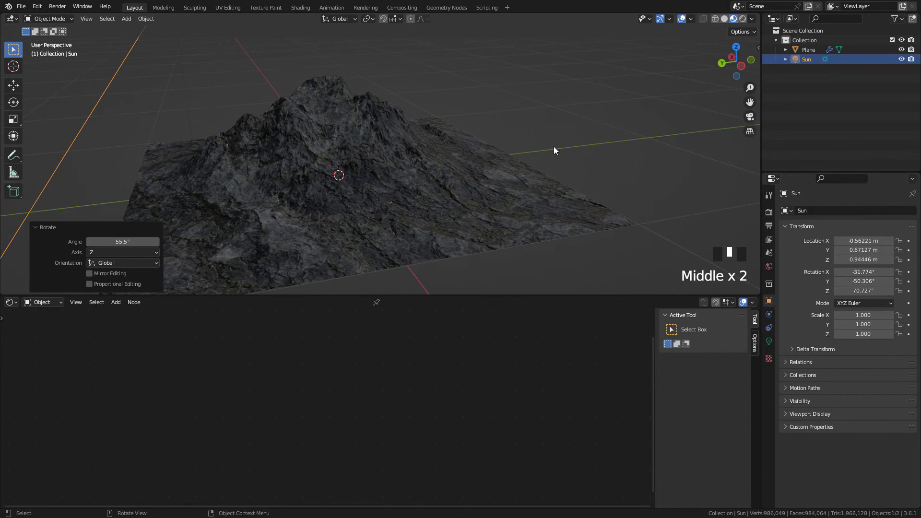
# - Raise the Sun's Strength to 4.442 and start re-angling it
pyautogui.click(770, 342)
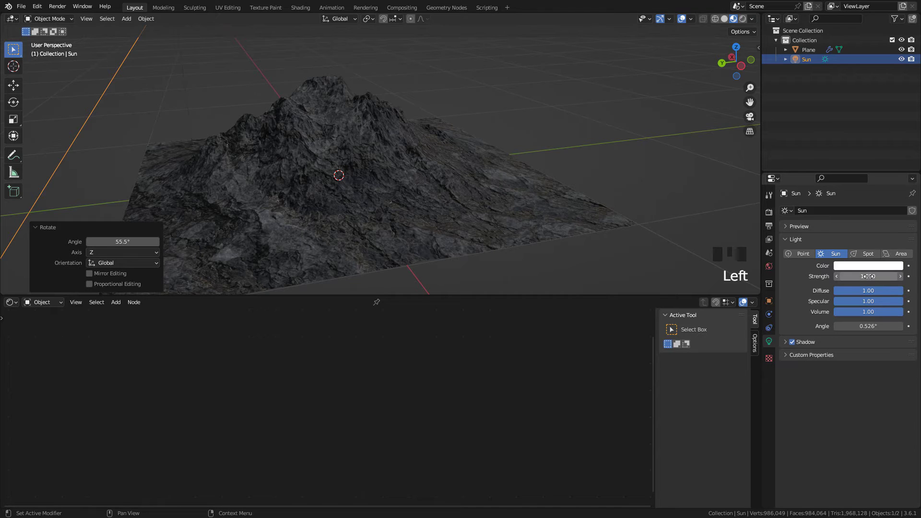
pyautogui.keyDown('shift'); pyautogui.moveTo(862, 276); pyautogui.dragTo(901, 276); pyautogui.keyUp('shift')
pyautogui.moveTo(499, 149); pyautogui.dragTo(465, 125, button='middle')
pyautogui.scroll(-3, 568, 144)
pyautogui.press('r')
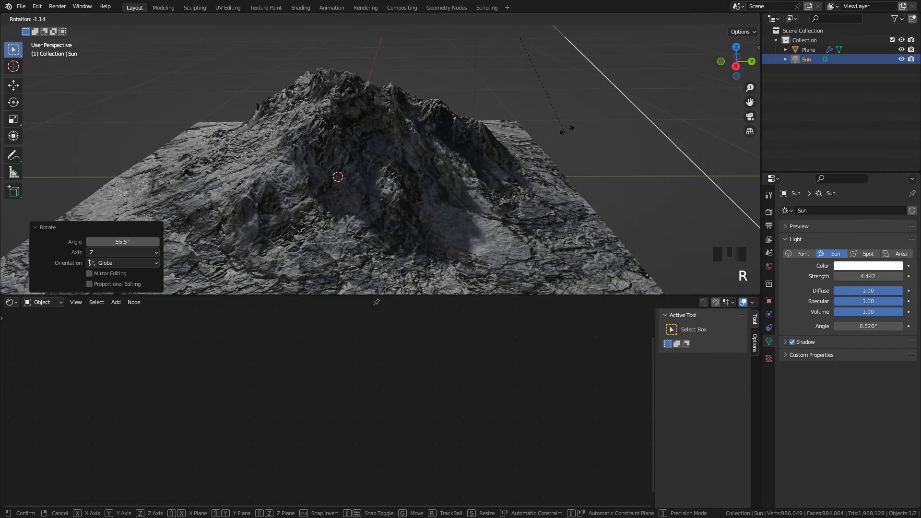
pyautogui.middleClick(495, 108)
# - Confirm the Sun's angle, select the mountain, and set the Principled Specular to 0.010
pyautogui.click(393, 125)
pyautogui.click(393, 125)
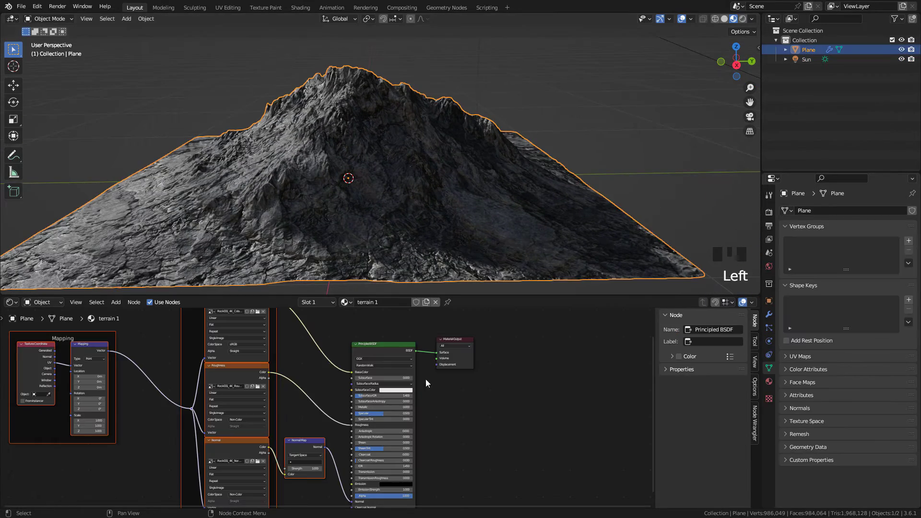
pyautogui.moveTo(406, 320); pyautogui.dragTo(384, 336, button='middle')
pyautogui.scroll(8, 374, 363)
pyautogui.doubleClick(452, 398)
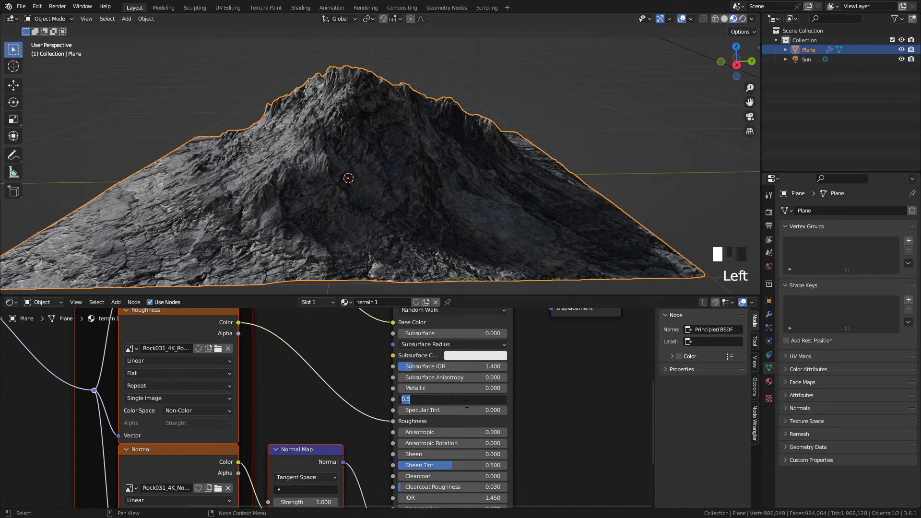
pyautogui.write('0.01')
pyautogui.press('Return')
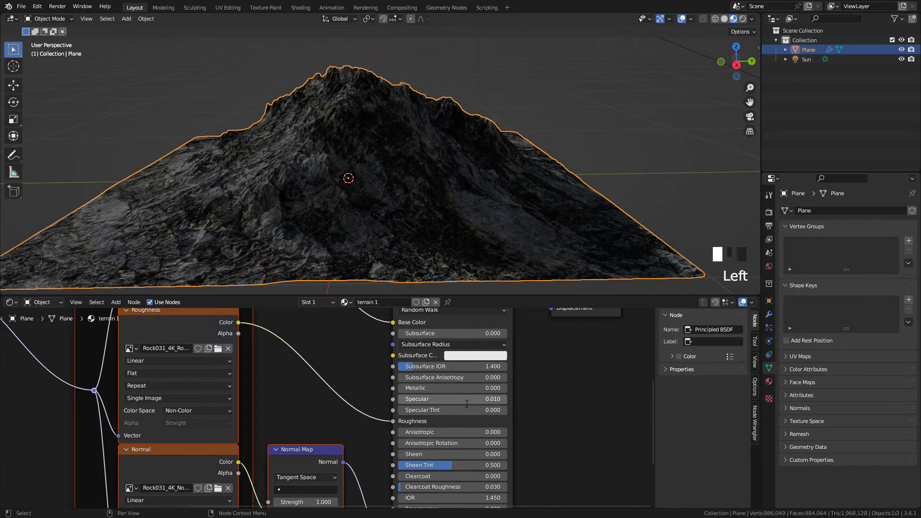
# - Connect the Texture Coordinate Object output to the Mapping node's Vector input
pyautogui.scroll(-4, 222, 353)
pyautogui.moveTo(223, 354); pyautogui.dragTo(436, 400, button='middle')
pyautogui.moveTo(269, 384); pyautogui.dragTo(257, 425, button='middle')
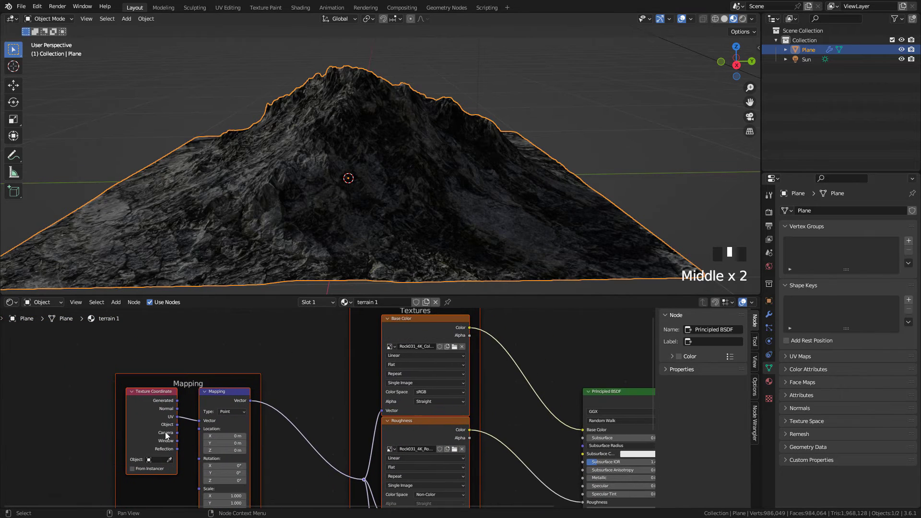
pyautogui.moveTo(192, 423); pyautogui.dragTo(214, 419)
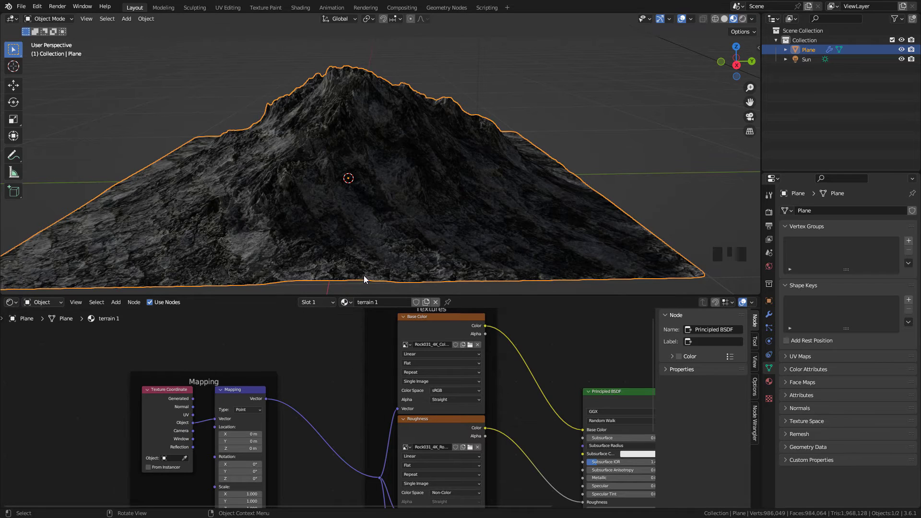
# - Set the Base Color texture to Box projection with Blend 1.000
pyautogui.moveTo(450, 356); pyautogui.dragTo(389, 357, button='middle')
pyautogui.scroll(2, 362, 361)
pyautogui.click(330, 365)
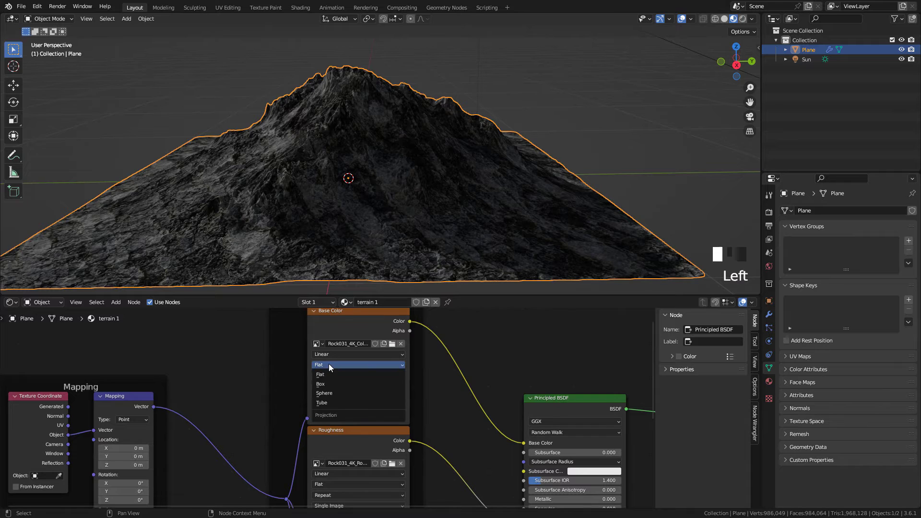
pyautogui.click(329, 385)
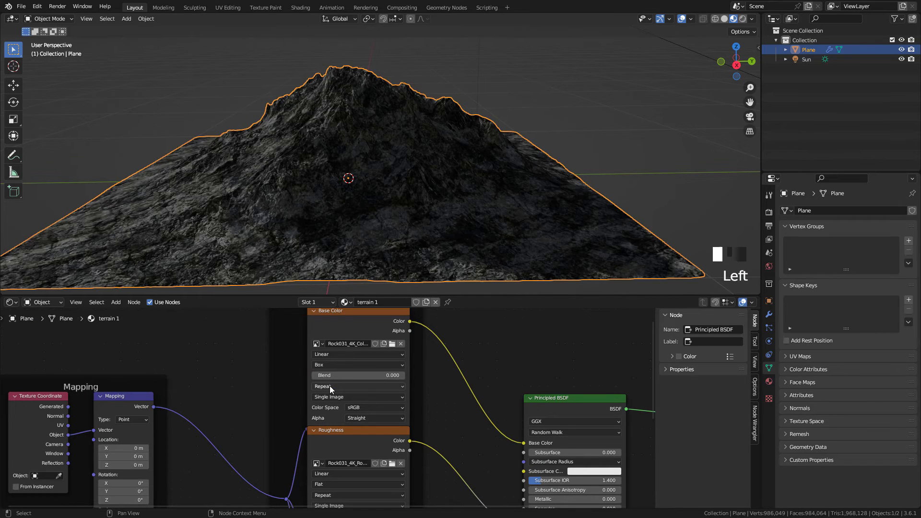
pyautogui.moveTo(319, 376); pyautogui.dragTo(408, 376)
# - Set the Roughness and Normal textures to Box projection with Blend 1.000
pyautogui.moveTo(435, 441); pyautogui.dragTo(407, 379, button='middle')
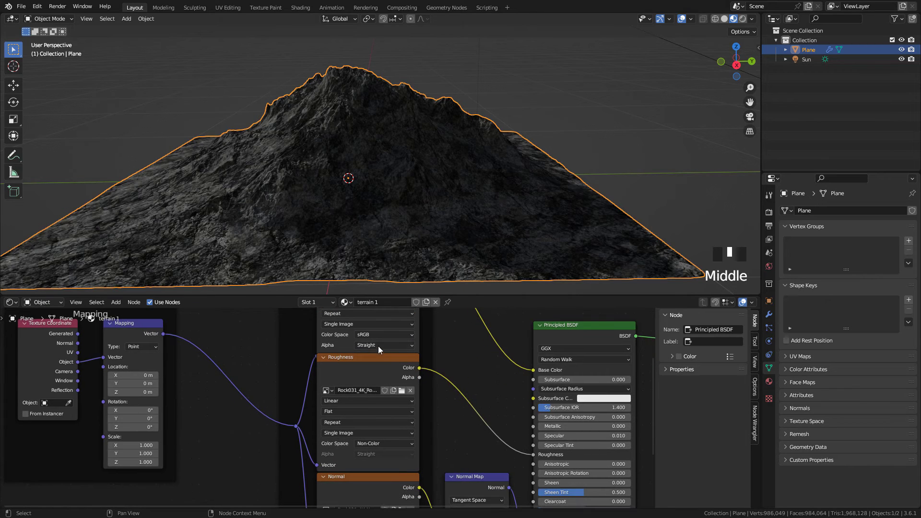
pyautogui.click(335, 412)
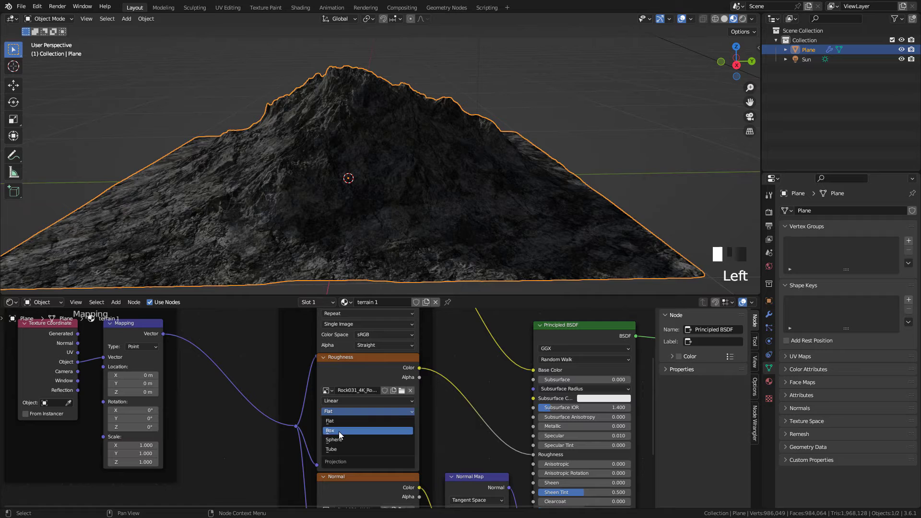
pyautogui.click(339, 431)
pyautogui.moveTo(340, 422); pyautogui.dragTo(413, 423)
pyautogui.moveTo(338, 504); pyautogui.dragTo(342, 422, button='middle')
pyautogui.click(339, 432)
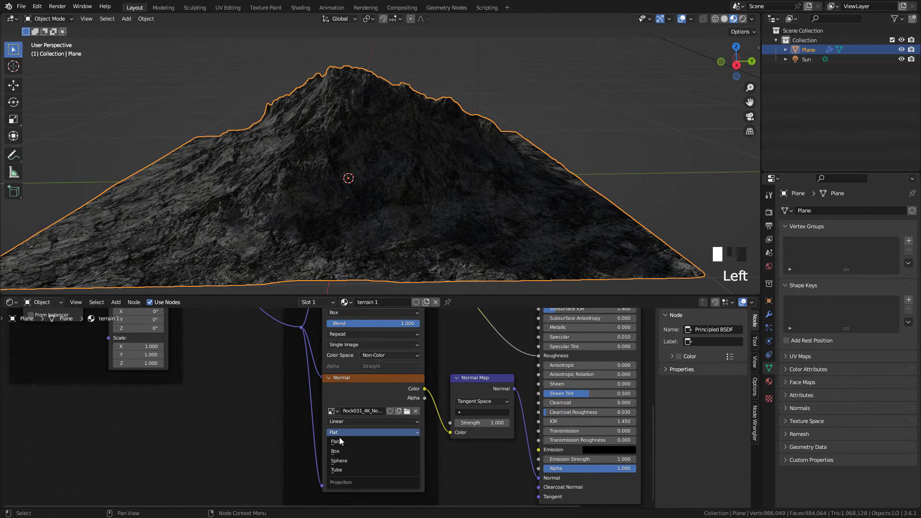
pyautogui.click(351, 452)
pyautogui.moveTo(340, 442); pyautogui.dragTo(418, 443)
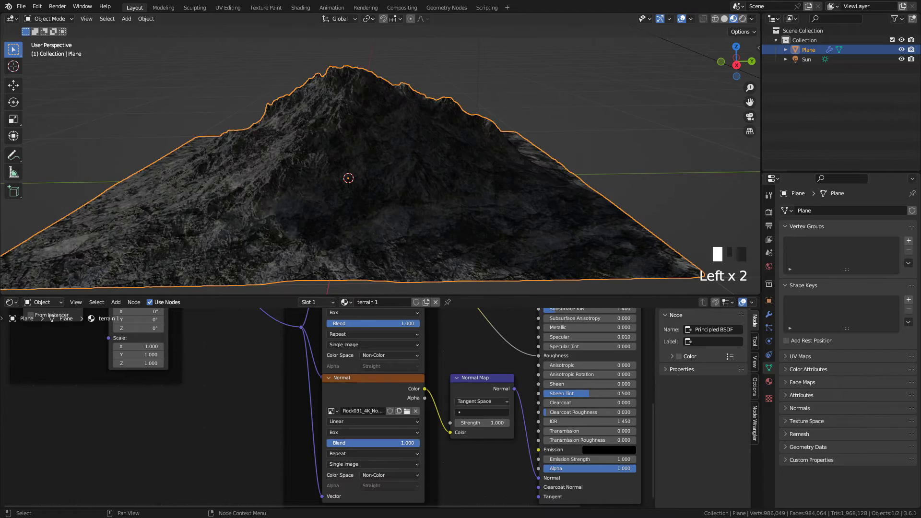
pyautogui.moveTo(374, 259); pyautogui.dragTo(480, 159, button='middle')
pyautogui.scroll(2, 507, 98)
pyautogui.scroll(-3, 397, 343)
# - Duplicate the Base Color Image Texture node and place the copy above the original
pyautogui.moveTo(339, 344); pyautogui.dragTo(336, 336)
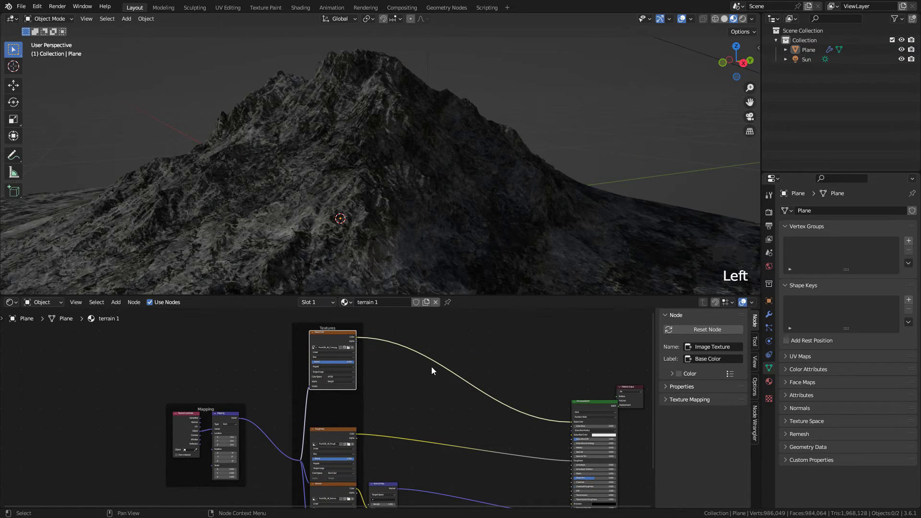
pyautogui.moveTo(354, 355); pyautogui.dragTo(293, 345, button='middle')
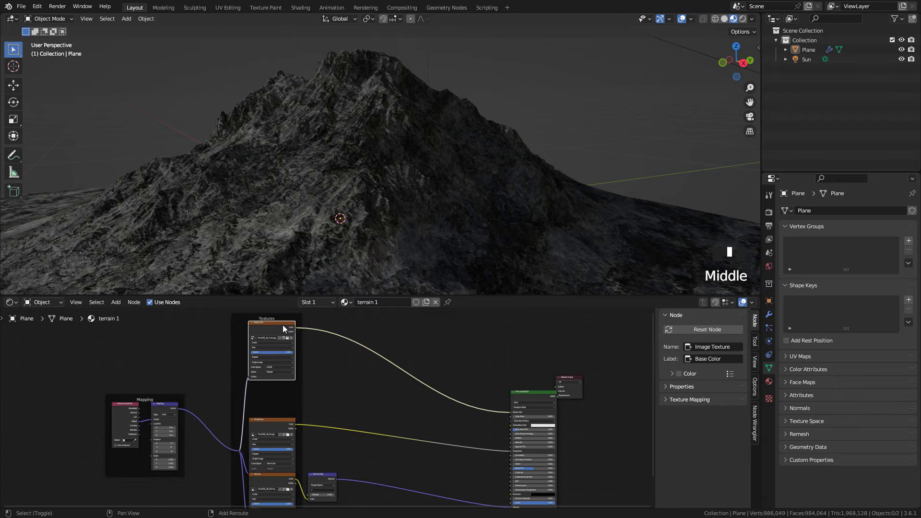
pyautogui.hotkey('shift', 'd')
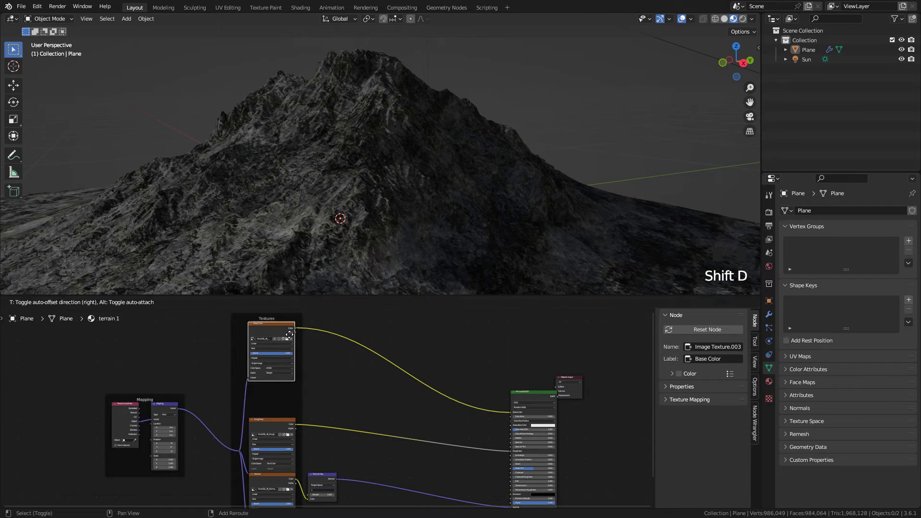
pyautogui.click(293, 353)
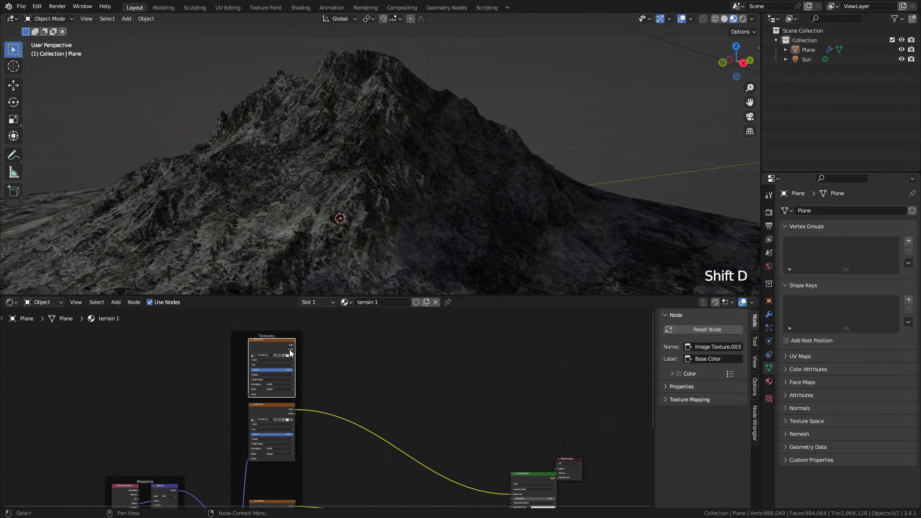
pyautogui.moveTo(369, 366); pyautogui.dragTo(323, 350, button='middle')
pyautogui.moveTo(379, 391); pyautogui.dragTo(360, 381, button='middle')
pyautogui.moveTo(188, 350); pyautogui.dragTo(281, 379, button='middle')
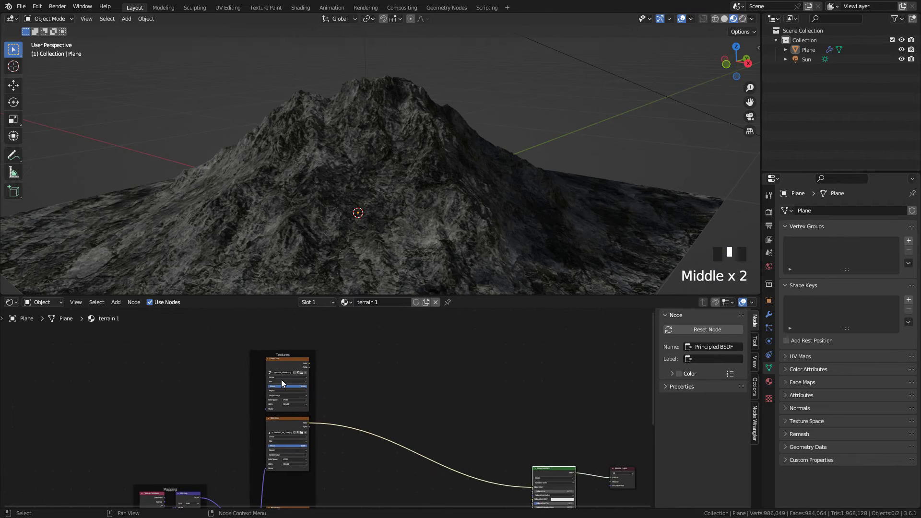
pyautogui.scroll(8, 277, 381)
# - Load the grass 03 Albedo image from the grass texture folder into the copy
pyautogui.click(280, 342)
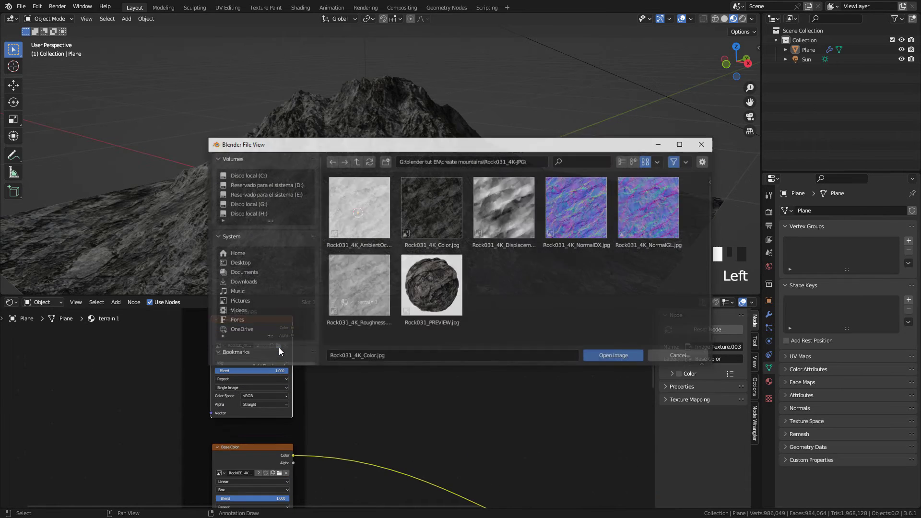
pyautogui.click(356, 164)
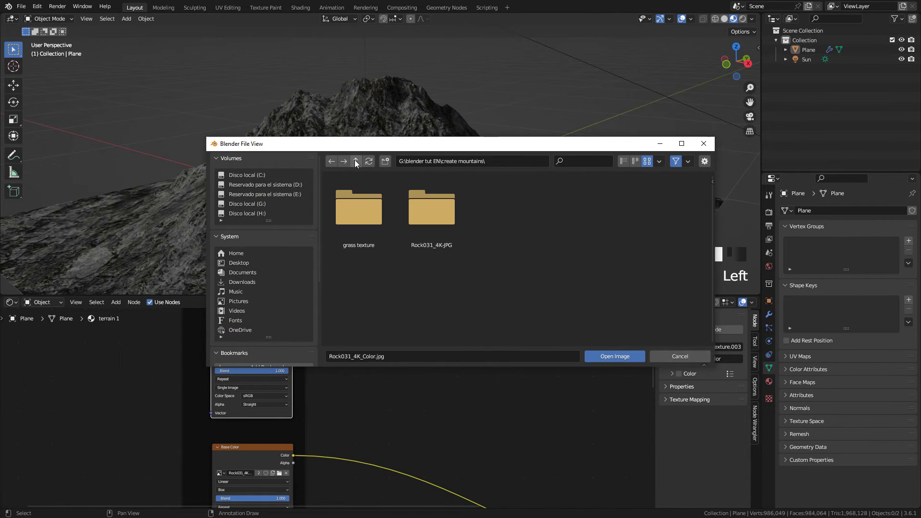
pyautogui.doubleClick(361, 227)
pyautogui.doubleClick(365, 222)
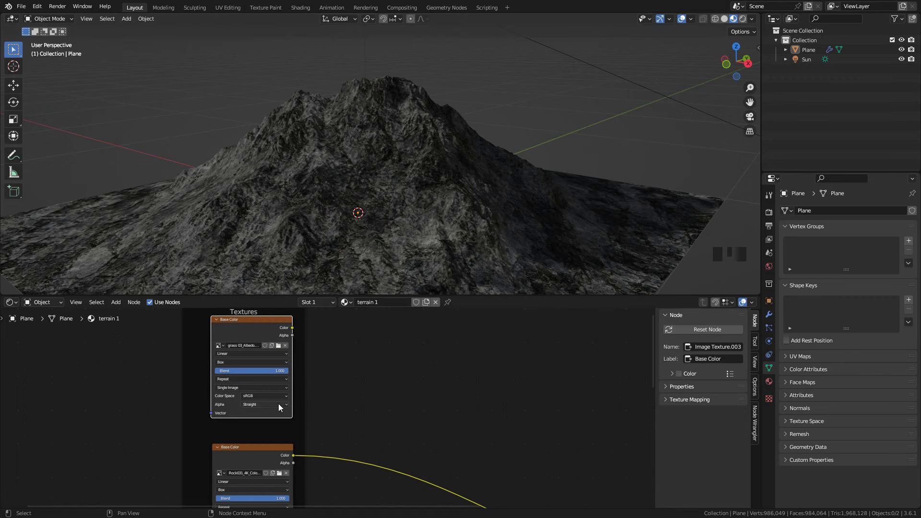
pyautogui.scroll(-3, 378, 408)
# - Insert a Mix Color node on the Base Color link and plug the grass texture's colour into its B input
pyautogui.moveTo(377, 412); pyautogui.dragTo(332, 391, button='middle')
pyautogui.hotkey('shift', 'a')
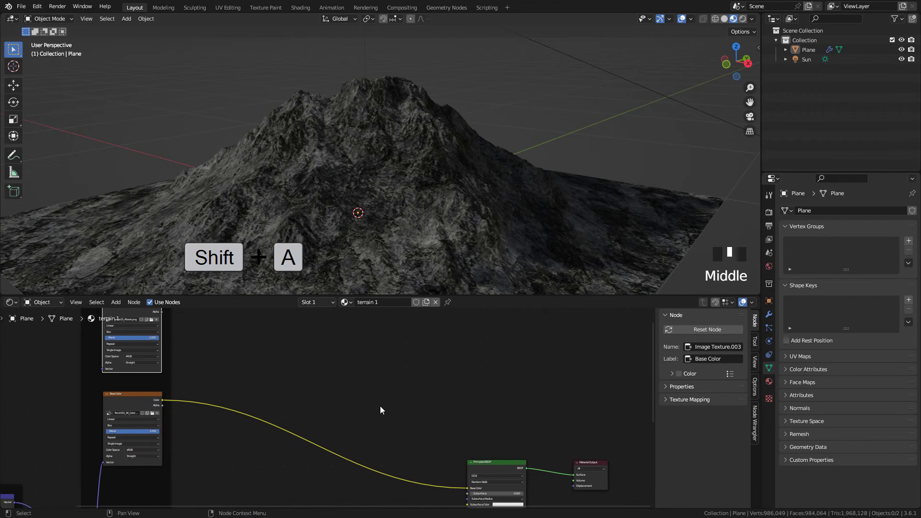
pyautogui.moveTo(381, 409)
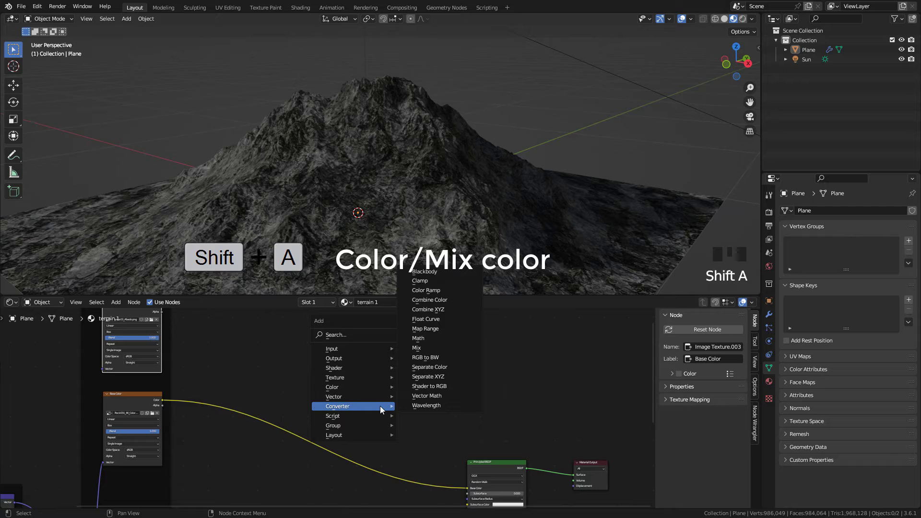
pyautogui.moveTo(362, 384)
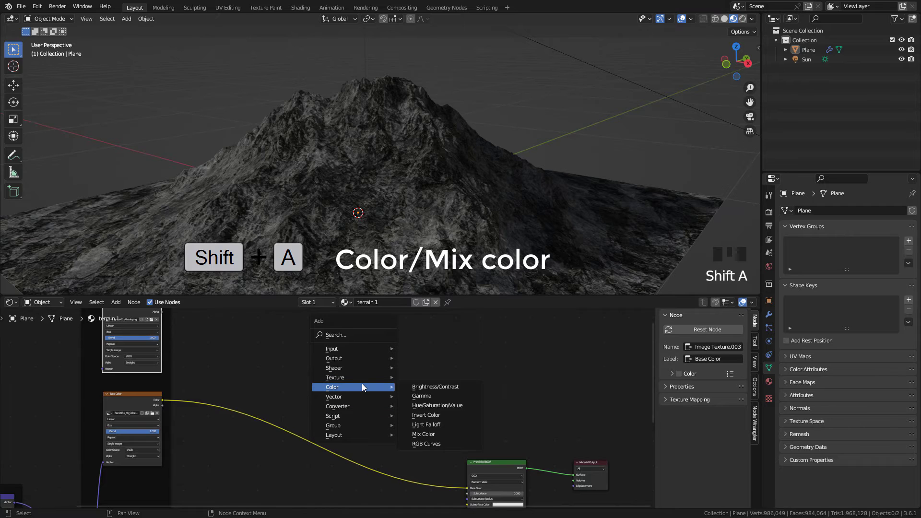
pyautogui.click(441, 435)
pyautogui.click(402, 442)
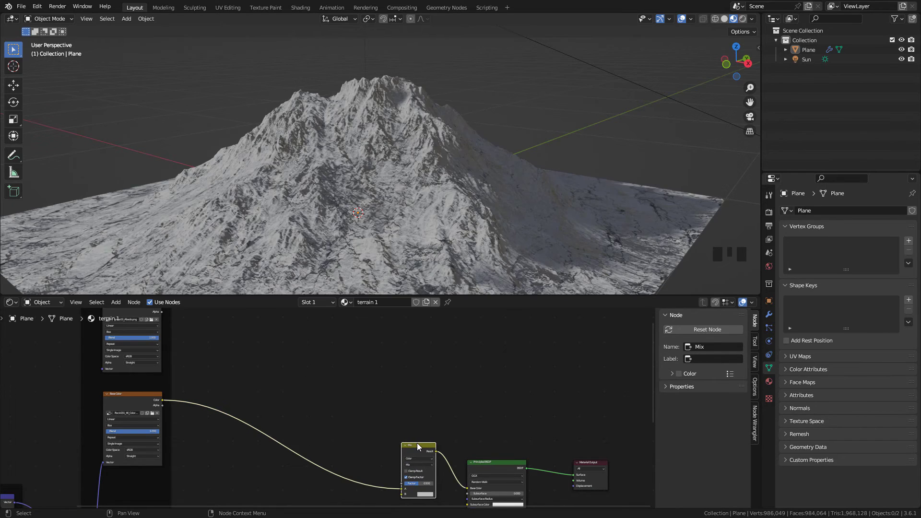
pyautogui.moveTo(423, 449); pyautogui.dragTo(259, 390, button='middle')
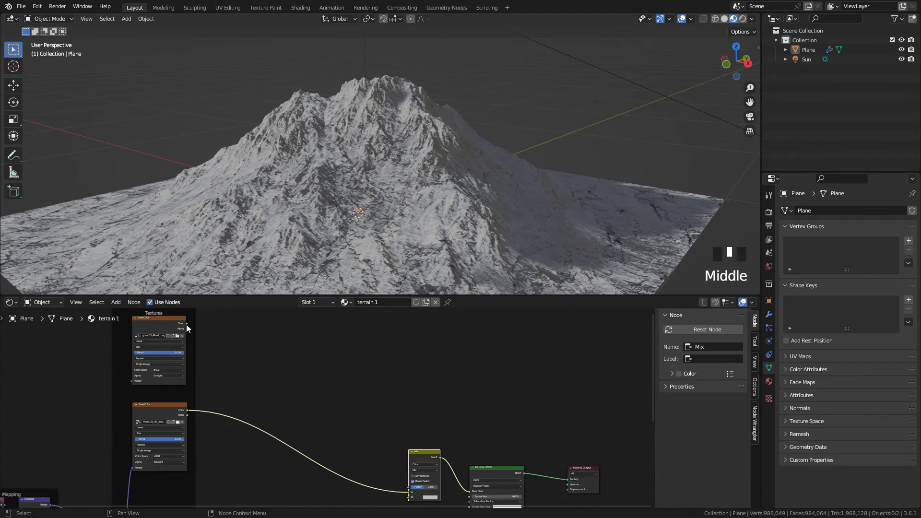
pyautogui.moveTo(187, 324); pyautogui.dragTo(409, 450)
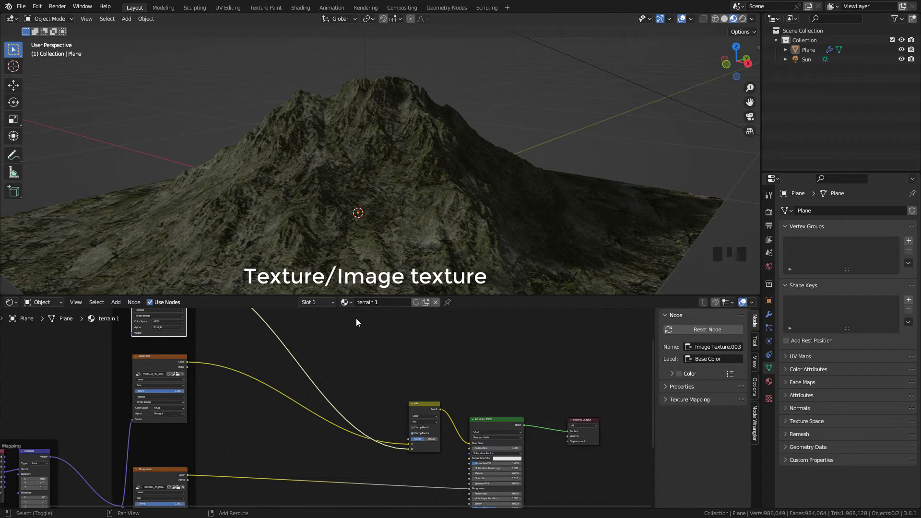
# - Add an Image Texture loading Mt4_Slope.png as Non-Color and connect it to the Mix node
pyautogui.hotkey('shift', 'a')
pyautogui.moveTo(357, 320)
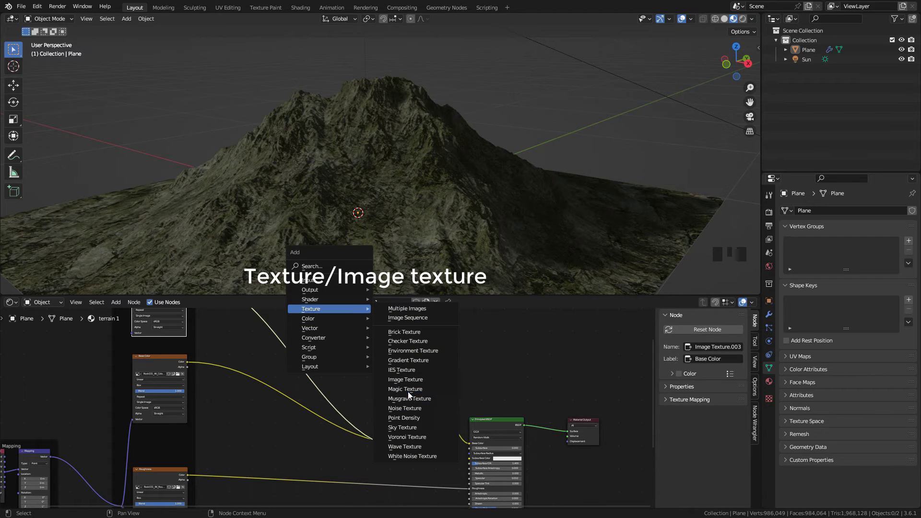
pyautogui.click(408, 379)
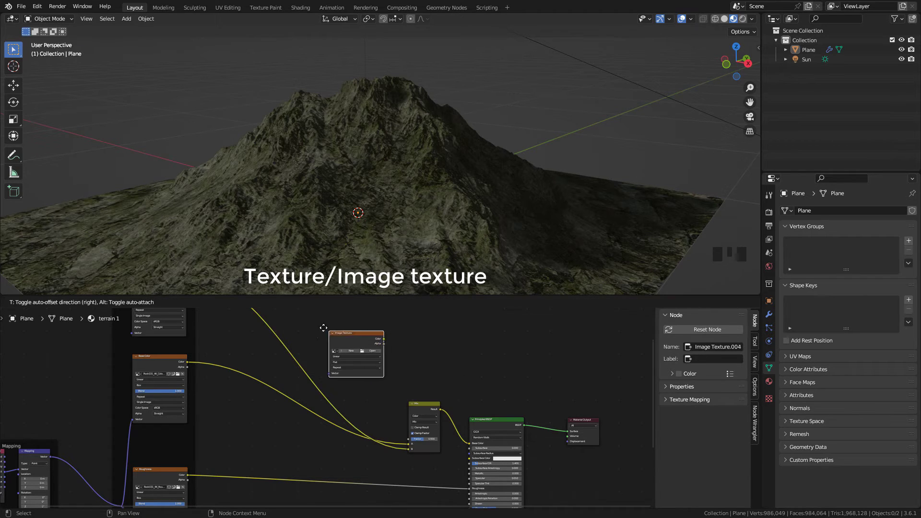
pyautogui.click(362, 348)
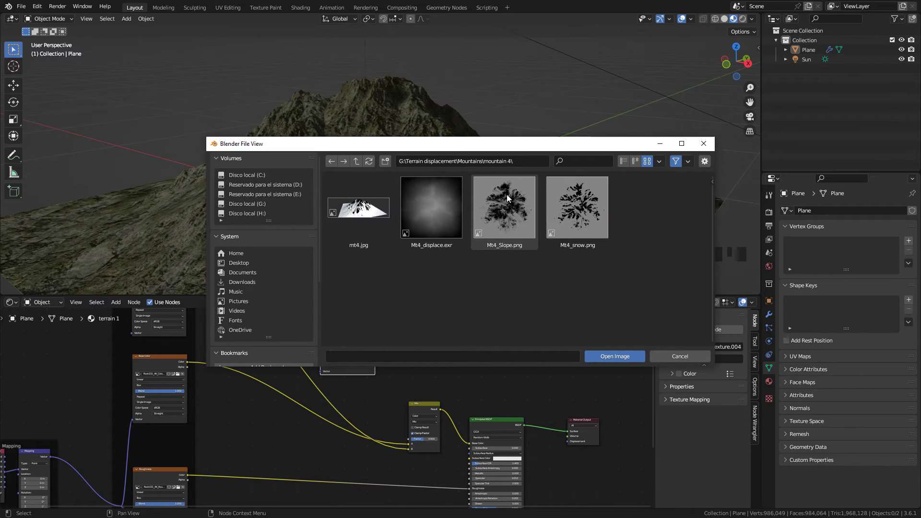
pyautogui.click(511, 215)
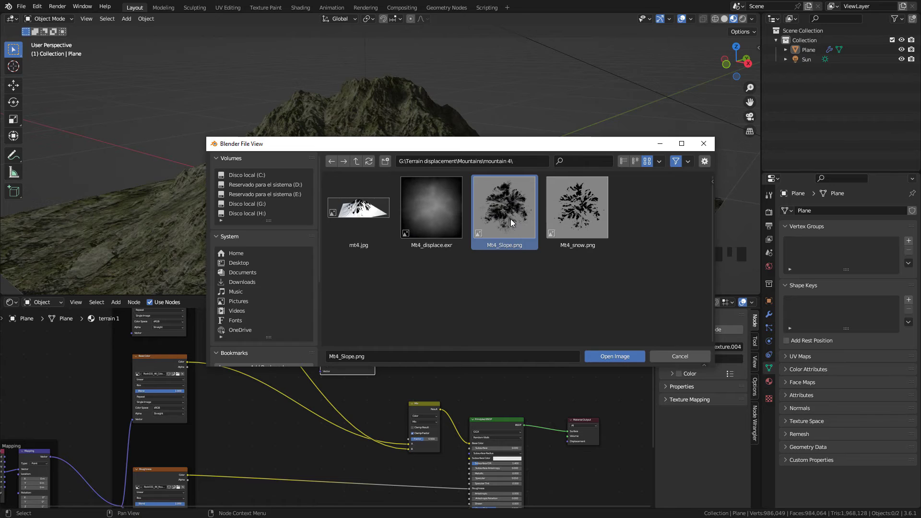
pyautogui.doubleClick(510, 219)
pyautogui.moveTo(376, 337); pyautogui.dragTo(411, 441)
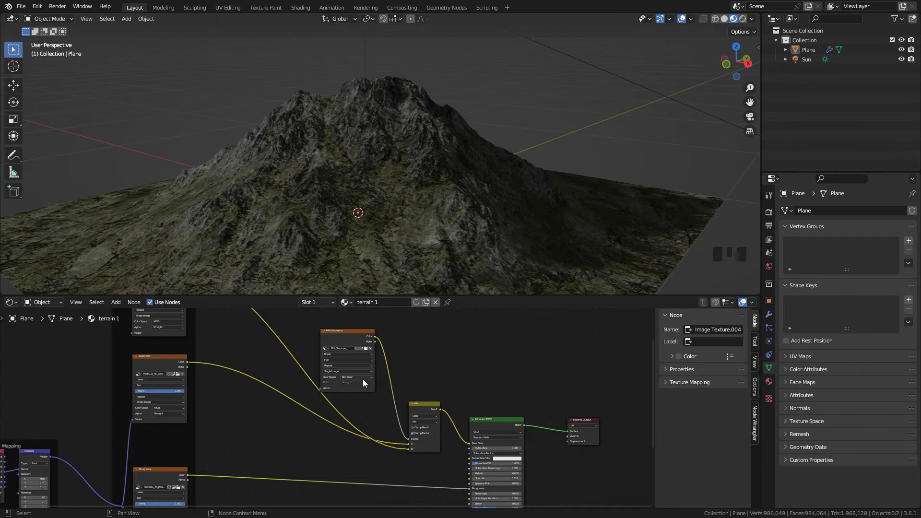
pyautogui.scroll(4, 361, 380)
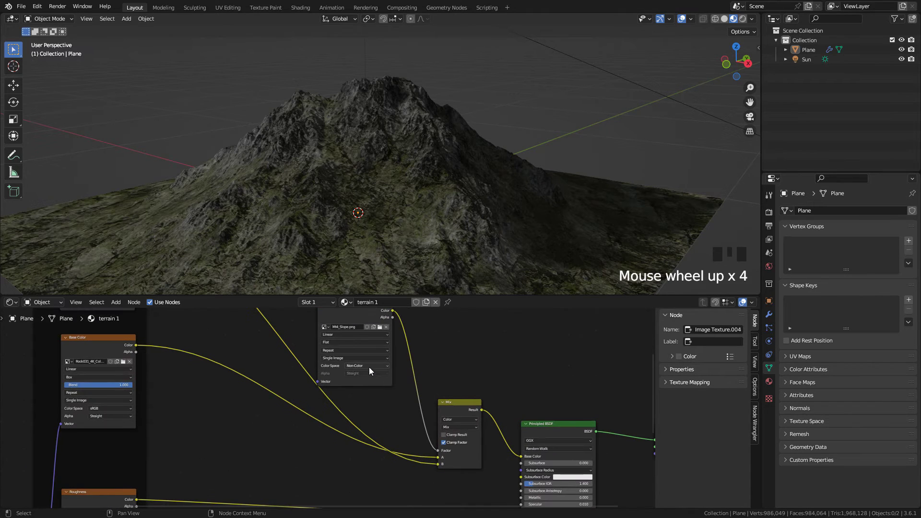
pyautogui.click(354, 367)
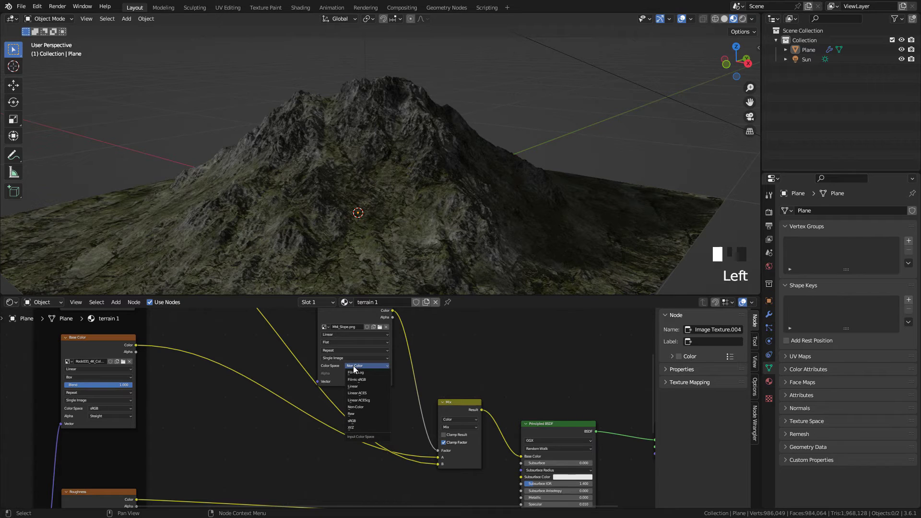
pyautogui.click(365, 407)
pyautogui.scroll(-1, 366, 400)
# - Insert a Color Ramp after the slope mask and slide its white stop to 0.482
pyautogui.hotkey('shift', 'a')
pyautogui.moveTo(379, 397)
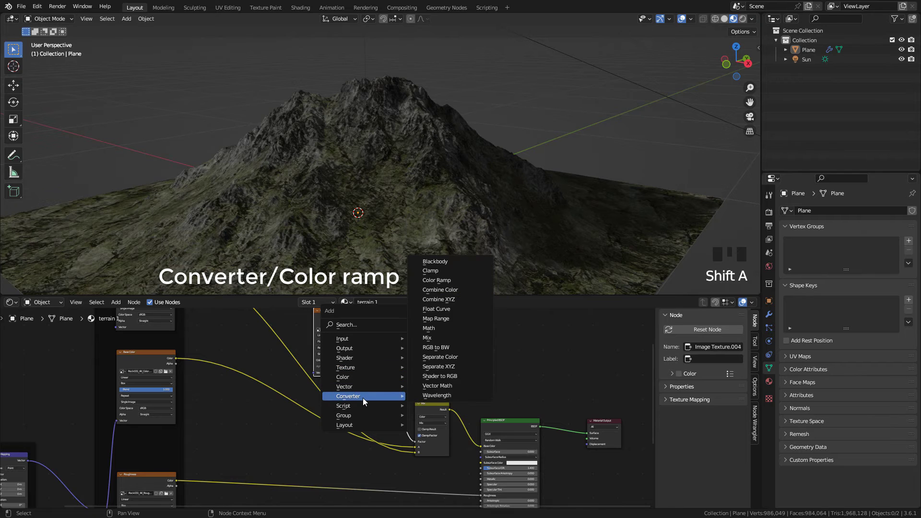
pyautogui.click(437, 281)
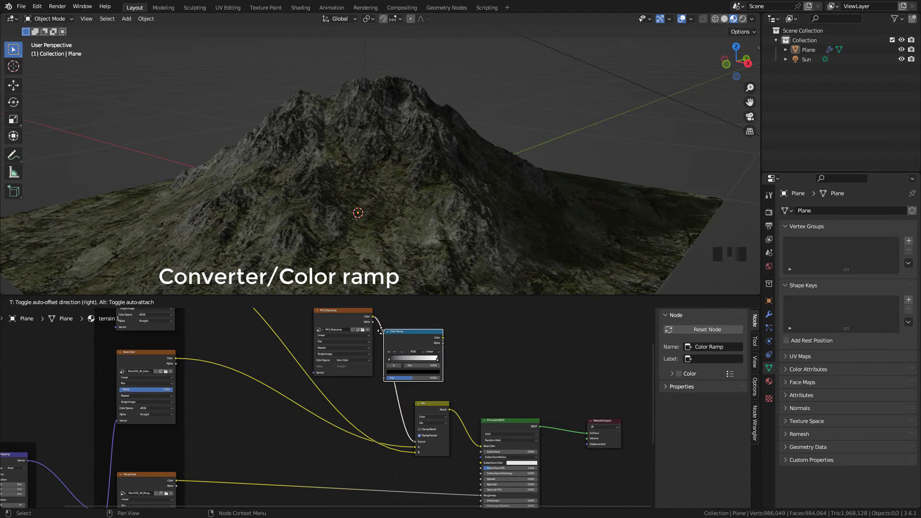
pyautogui.click(428, 382)
pyautogui.scroll(3, 429, 383)
pyautogui.moveTo(429, 383); pyautogui.dragTo(392, 392, button='middle')
pyautogui.scroll(2, 392, 392)
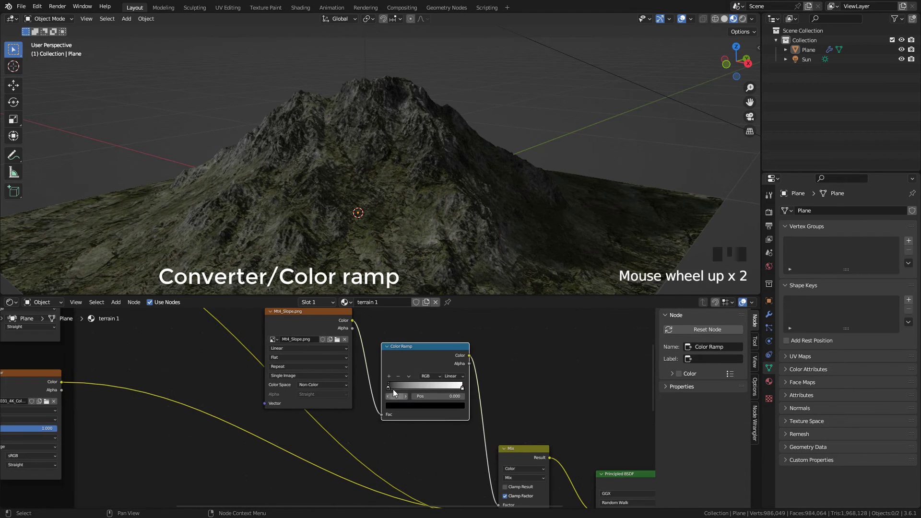
pyautogui.click(389, 389)
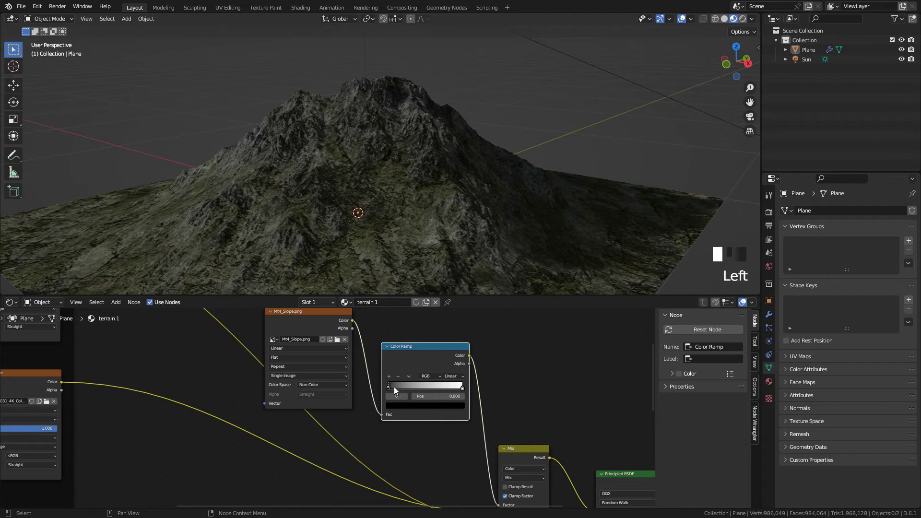
pyautogui.moveTo(462, 387); pyautogui.dragTo(395, 390)
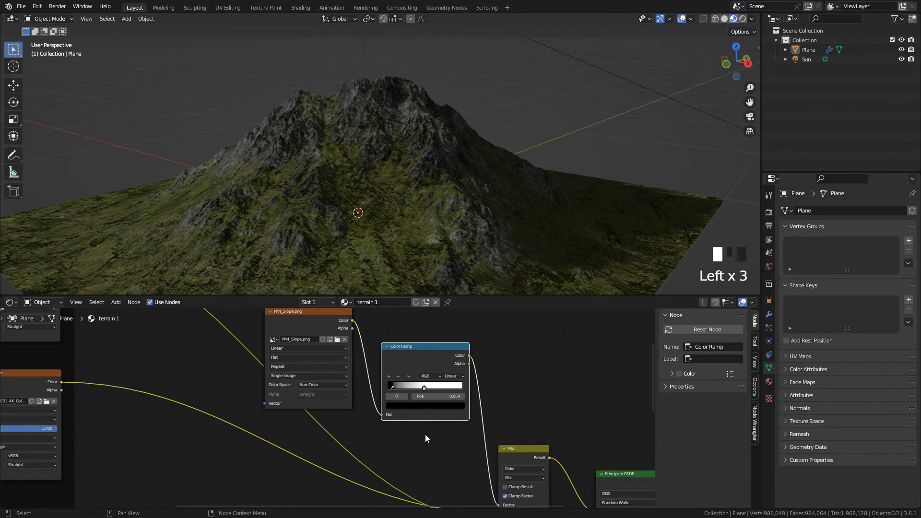
pyautogui.moveTo(427, 438); pyautogui.dragTo(305, 432, button='middle')
pyautogui.scroll(3, 305, 432)
# - Duplicate the rock Normal image texture node and place the copy below the original
pyautogui.click(331, 374)
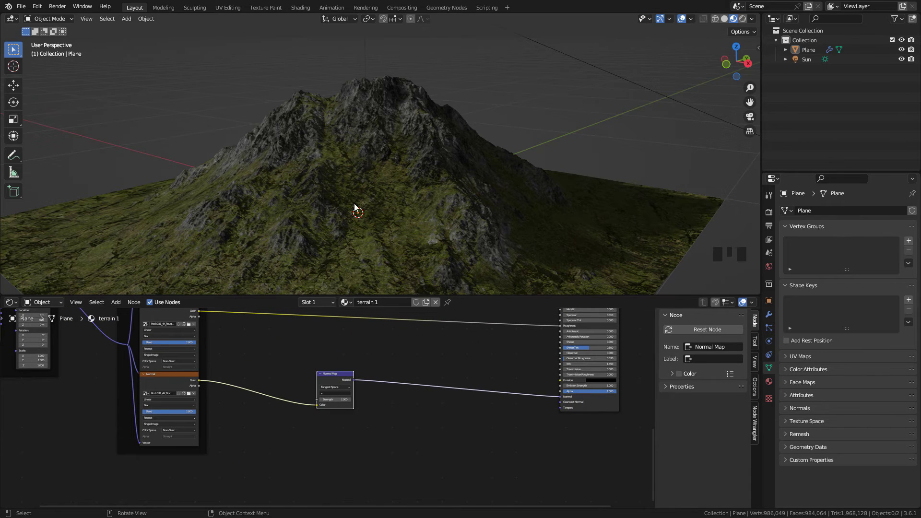
pyautogui.moveTo(334, 383); pyautogui.dragTo(312, 383)
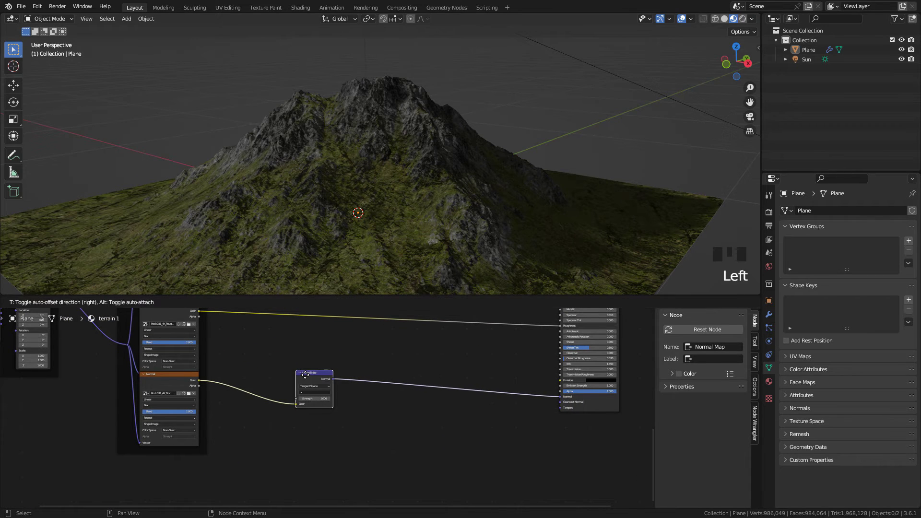
pyautogui.click(181, 386)
pyautogui.hotkey('shift', 'd')
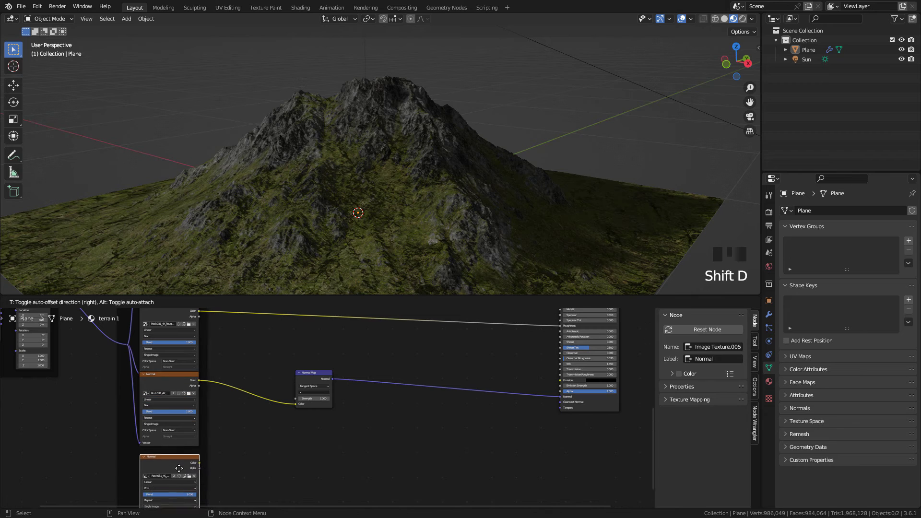
pyautogui.click(178, 467)
pyautogui.moveTo(223, 470); pyautogui.dragTo(250, 421, button='middle')
pyautogui.scroll(2, 195, 440)
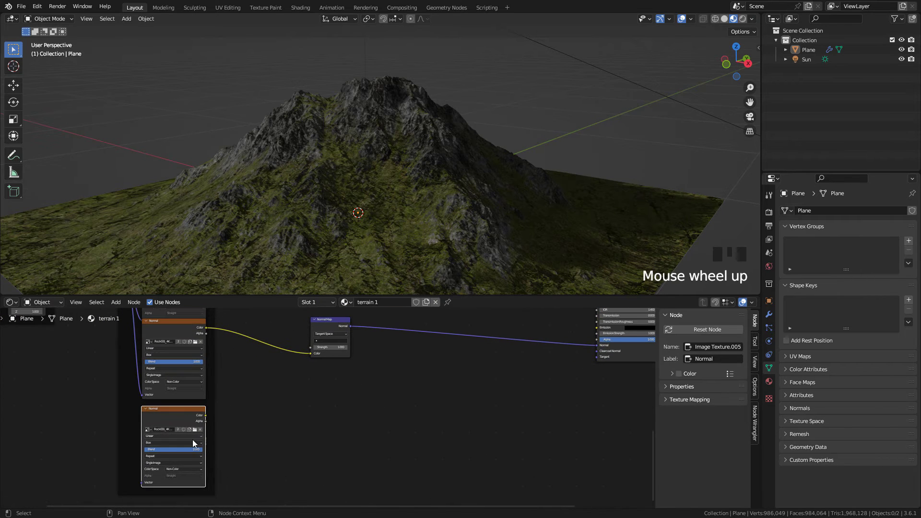
# - Load grass 03_Normal.png into the copy and move the Normal Map node to the right
pyautogui.click(194, 430)
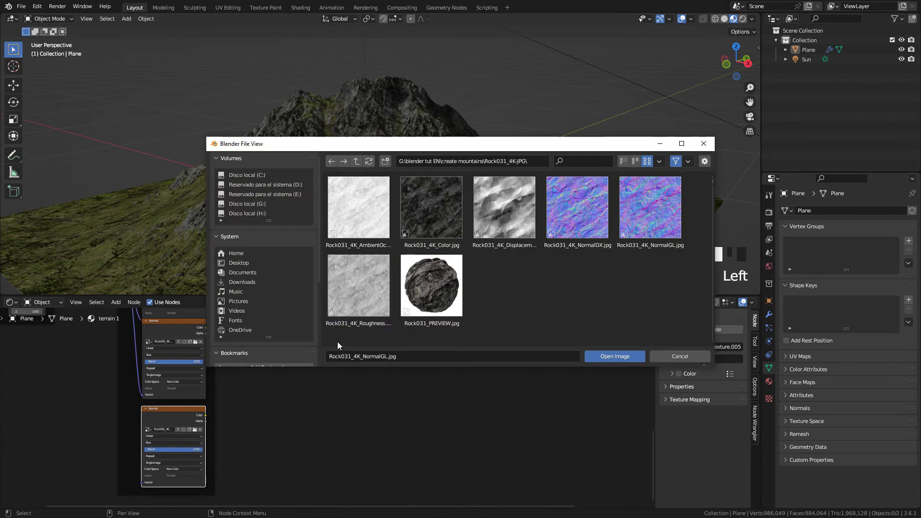
pyautogui.click(356, 161)
pyautogui.doubleClick(358, 206)
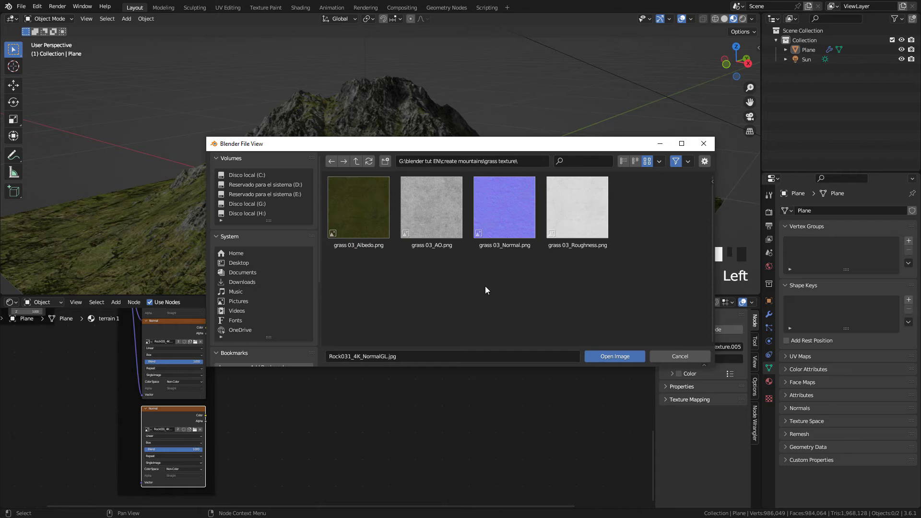
pyautogui.doubleClick(497, 215)
pyautogui.moveTo(303, 379); pyautogui.dragTo(327, 401, button='middle')
pyautogui.moveTo(338, 341); pyautogui.dragTo(466, 341)
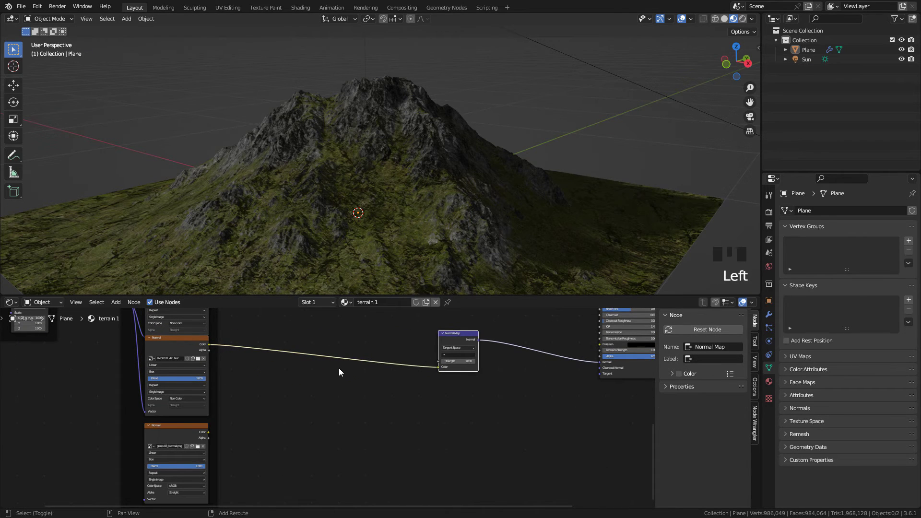
# - Drop a Mix Color node before the Normal Map and feed the grass normal into its B input
pyautogui.hotkey('shift', 'a')
pyautogui.moveTo(316, 350)
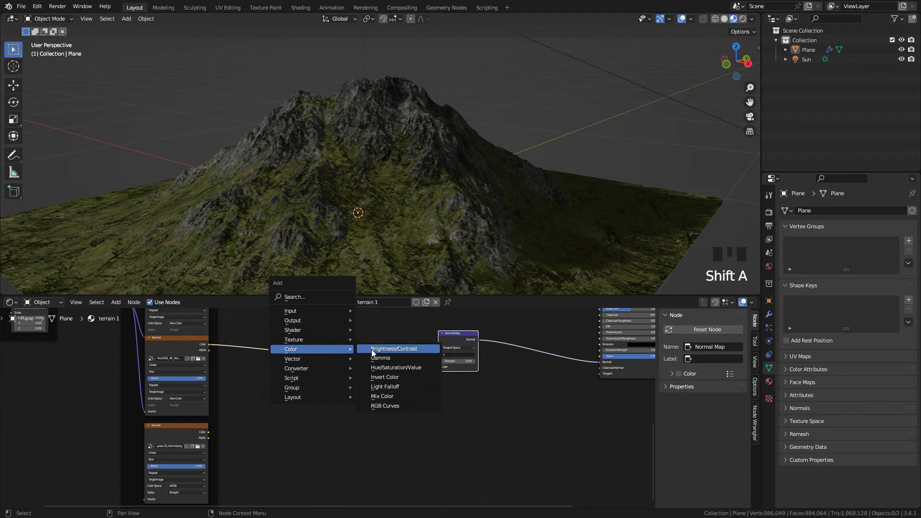
pyautogui.click(393, 404)
pyautogui.click(371, 372)
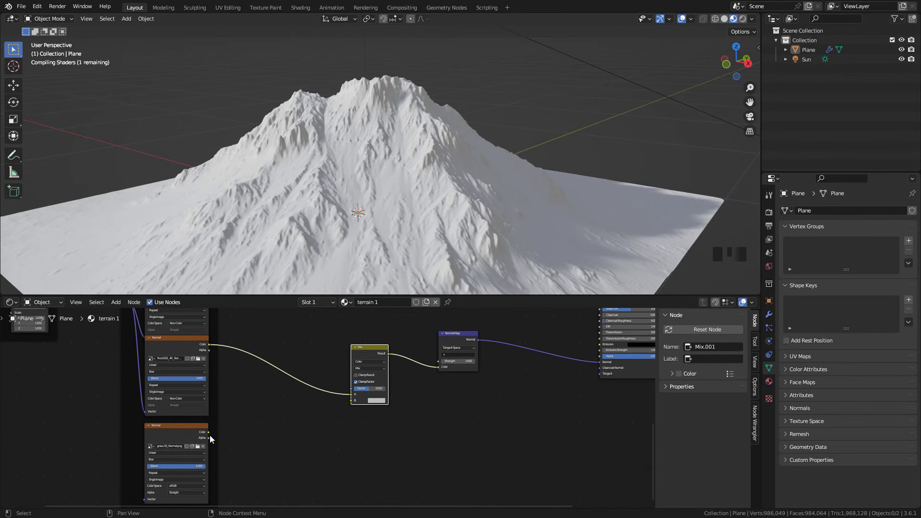
pyautogui.moveTo(209, 432); pyautogui.dragTo(354, 404)
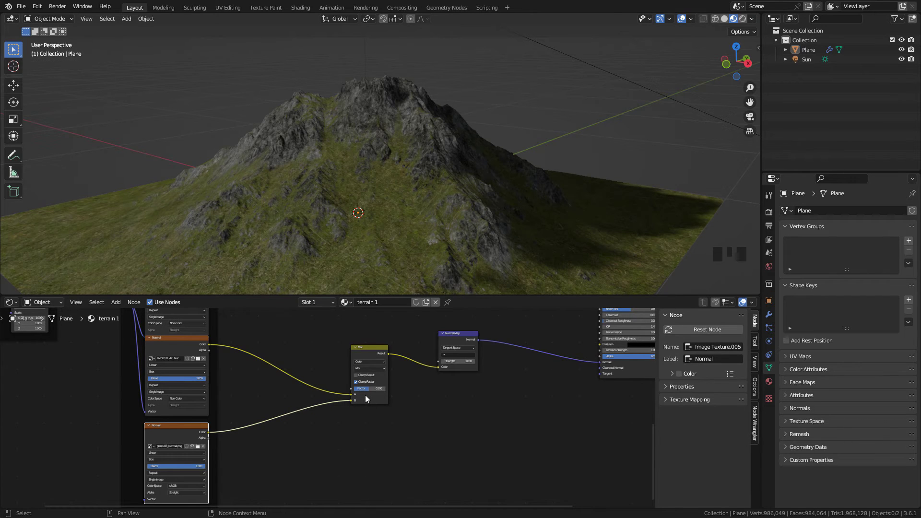
# - Set the grass normal texture's colour space to Non-Color
pyautogui.scroll(1, 375, 397)
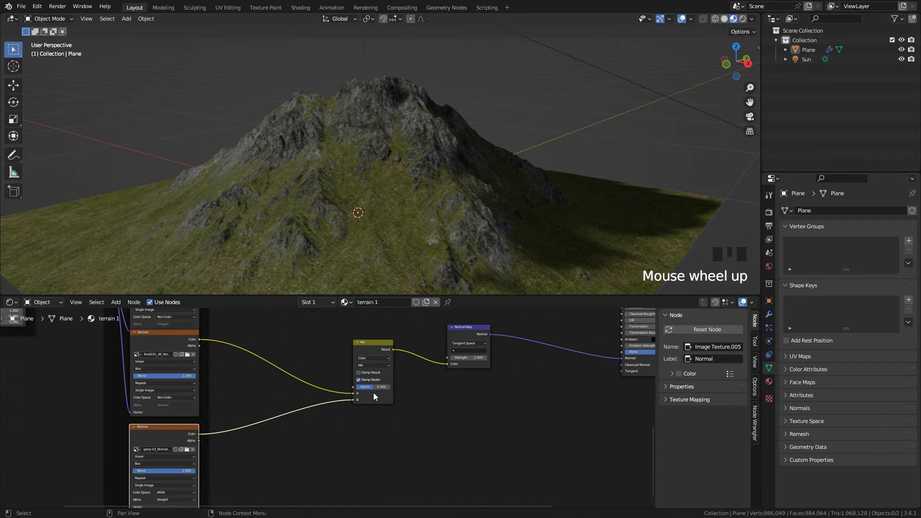
pyautogui.moveTo(216, 476); pyautogui.dragTo(301, 424, button='middle')
pyautogui.scroll(4, 266, 452)
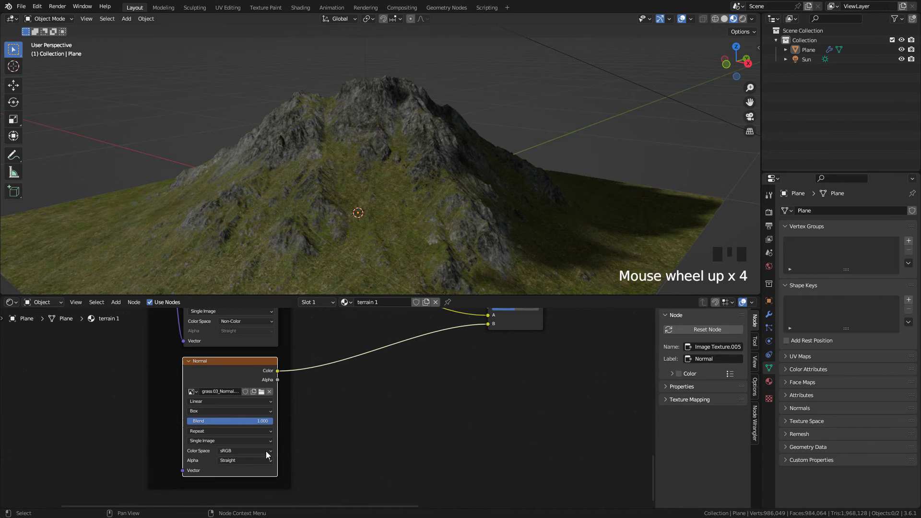
pyautogui.click(226, 452)
pyautogui.click(231, 398)
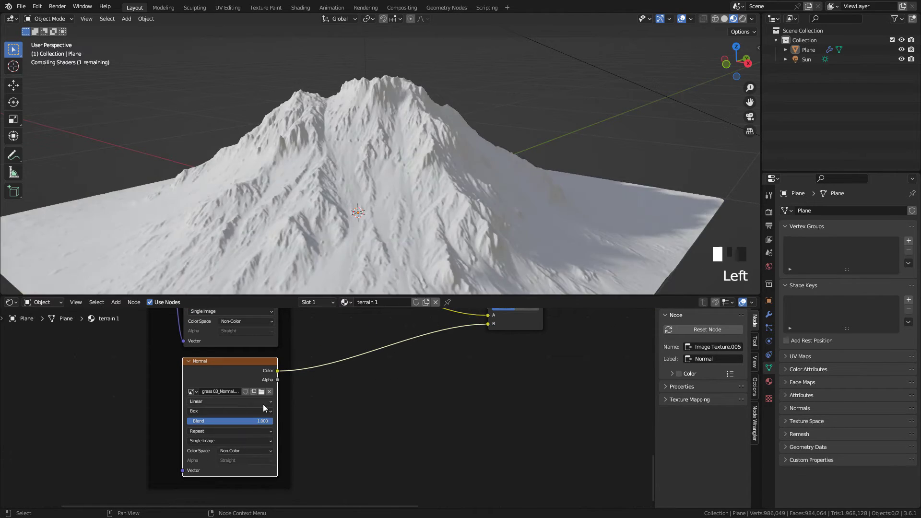
pyautogui.scroll(-5, 263, 408)
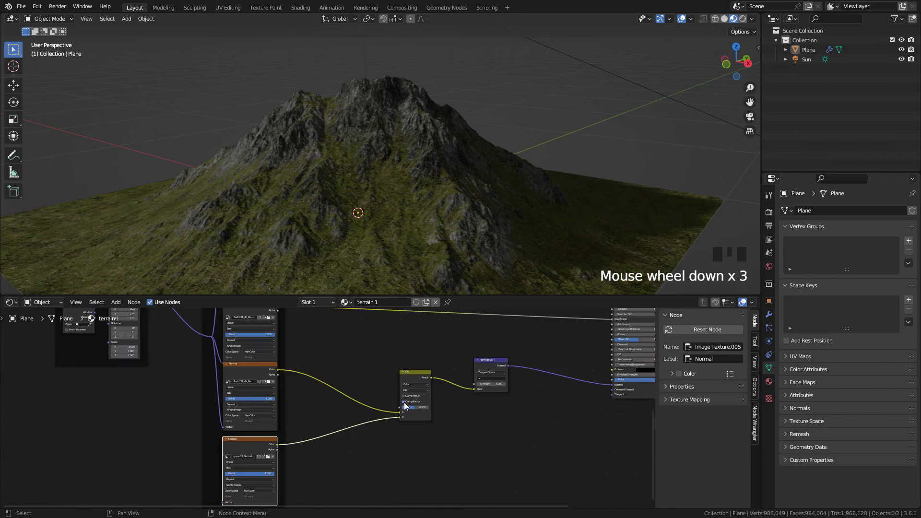
# - Connect the slope Color Ramp to the normal Mix node's Factor and inspect the mountain
pyautogui.moveTo(407, 394); pyautogui.dragTo(424, 433, button='middle')
pyautogui.scroll(-2, 424, 433)
pyautogui.moveTo(464, 396); pyautogui.dragTo(483, 321, button='middle')
pyautogui.moveTo(481, 319); pyautogui.dragTo(384, 484)
pyautogui.scroll(4, 408, 450)
pyautogui.moveTo(407, 450); pyautogui.dragTo(406, 377, button='middle')
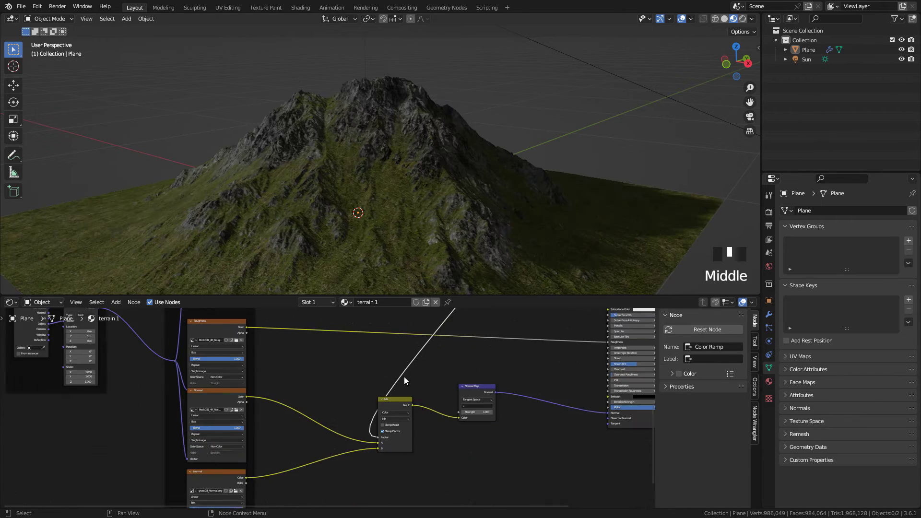
pyautogui.scroll(4, 425, 416)
pyautogui.scroll(6, 425, 416)
pyautogui.moveTo(388, 235); pyautogui.dragTo(433, 220, button='middle')
pyautogui.scroll(3, 430, 218)
pyautogui.moveTo(387, 438); pyautogui.dragTo(333, 421, button='middle')
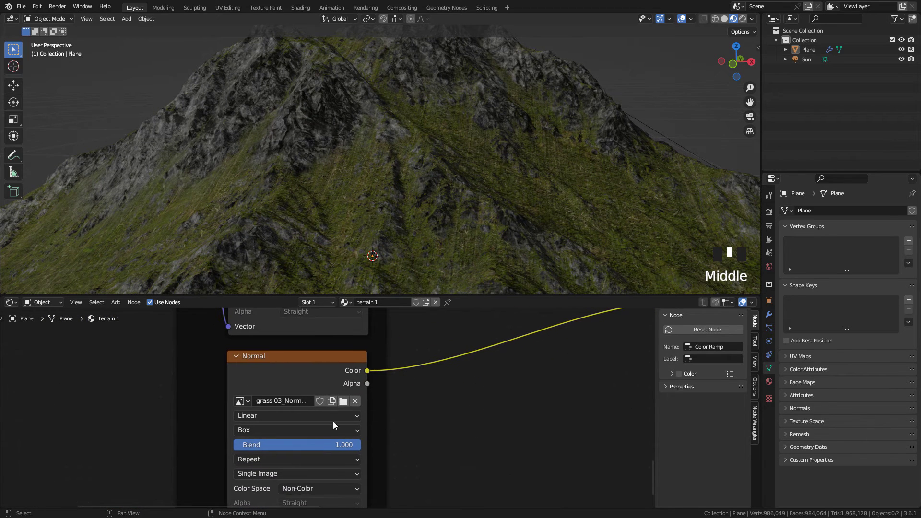
# - Switch the grass normal texture to Flat projection
pyautogui.click(254, 431)
pyautogui.click(261, 445)
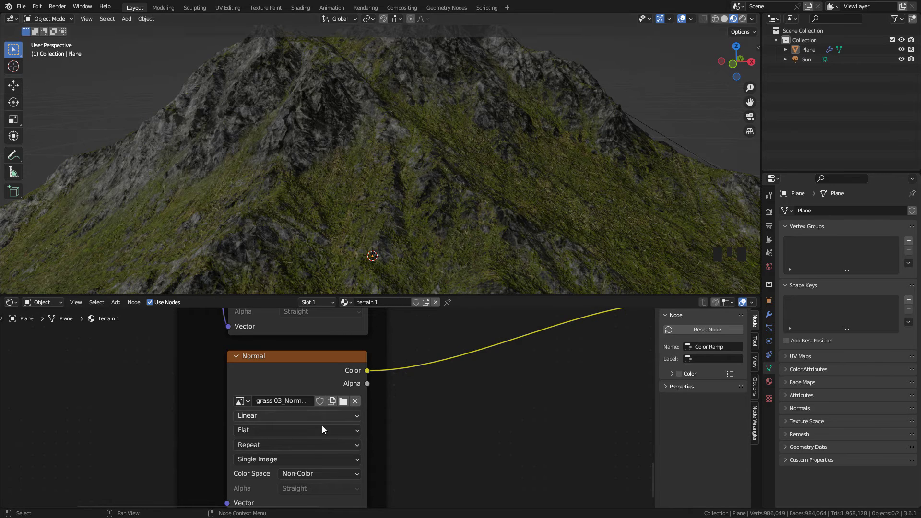
pyautogui.scroll(-3, 289, 387)
pyautogui.scroll(-1, 389, 346)
pyautogui.moveTo(402, 353); pyautogui.dragTo(381, 499, button='middle')
pyautogui.scroll(5, 371, 395)
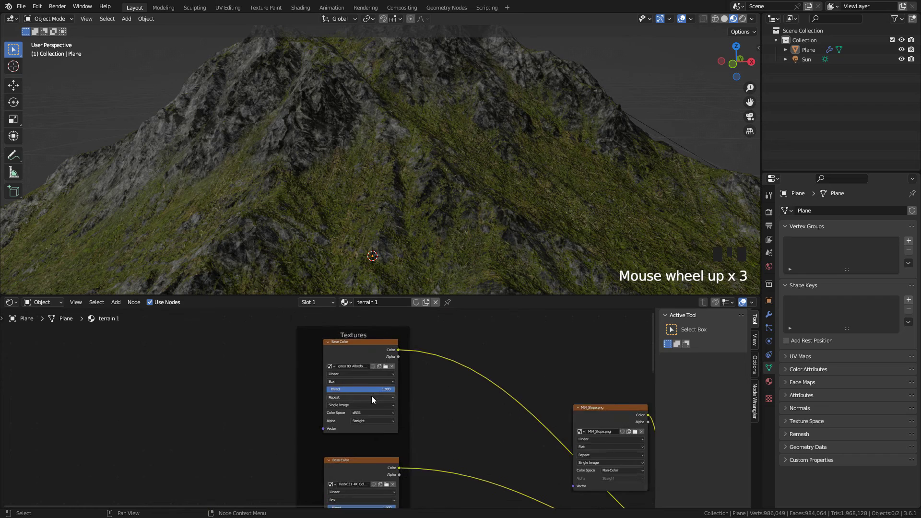
# - Add Texture Coordinate and Mapping nodes to the grass colour texture with Scale X and Y of 3
pyautogui.click(348, 344)
pyautogui.hotkey('ctrl', 't')
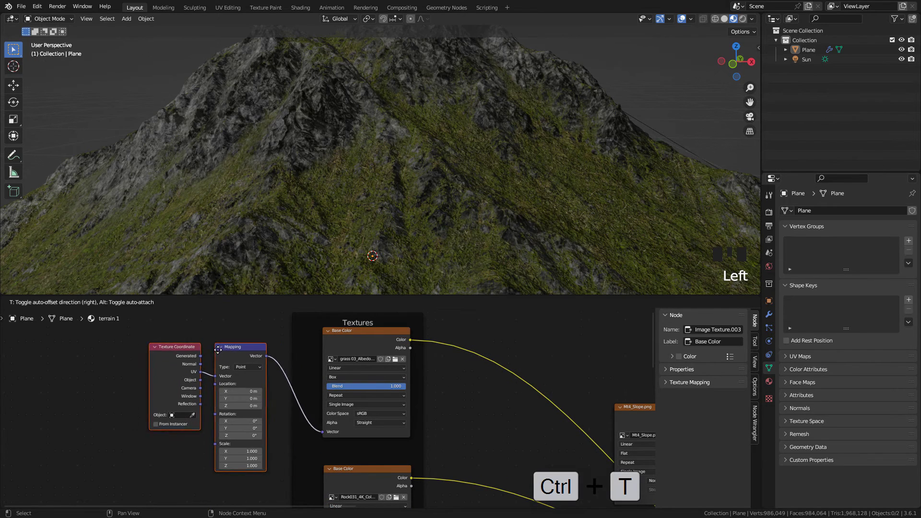
pyautogui.click(219, 350)
pyautogui.moveTo(229, 436)
pyautogui.mouseDown(button='middle')
pyautogui.moveTo(259, 412)
pyautogui.moveTo(240, 424)
pyautogui.mouseUp(button='middle')
pyautogui.click(240, 425)
pyautogui.moveTo(240, 424); pyautogui.dragTo(240, 435)
pyautogui.write('3')
pyautogui.press('Return')
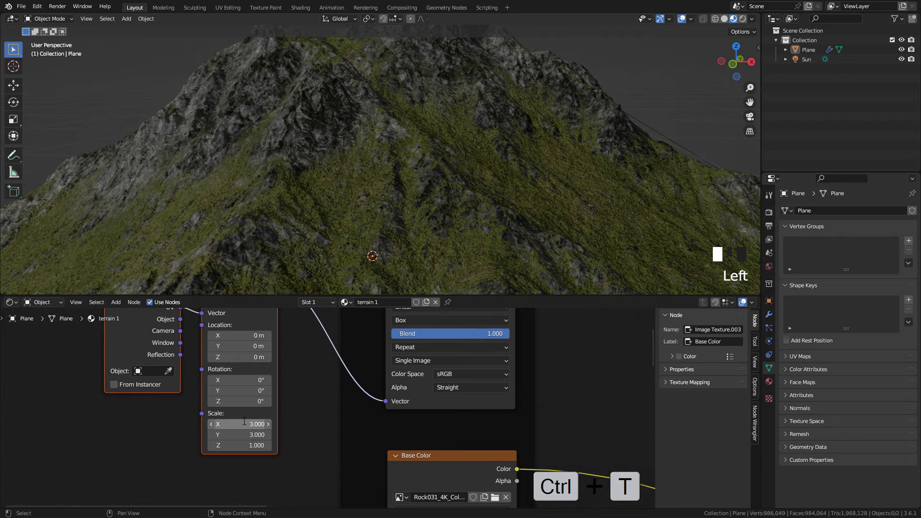
# - Switch the grass colour texture to Flat projection
pyautogui.moveTo(354, 338); pyautogui.dragTo(350, 402, button='middle')
pyautogui.scroll(3, 350, 402)
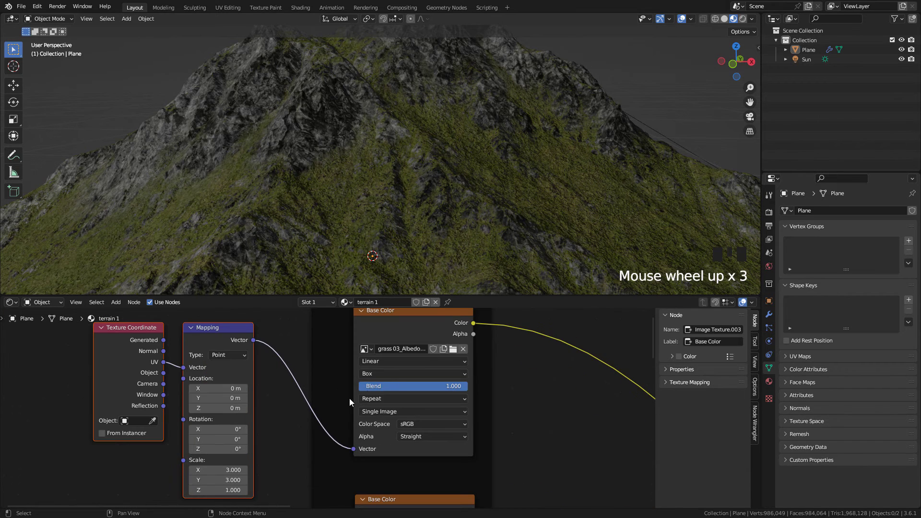
pyautogui.click(378, 376)
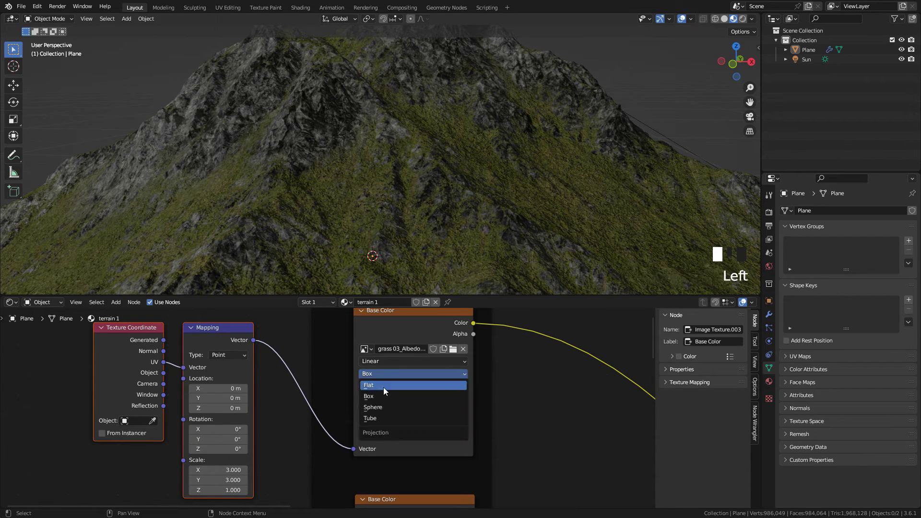
pyautogui.click(384, 387)
pyautogui.scroll(-12, 383, 388)
pyautogui.moveTo(418, 430); pyautogui.dragTo(414, 383, button='middle')
# - Enlarge the node editor and move the Material Output and Principled BSDF nodes right
pyautogui.moveTo(342, 295); pyautogui.dragTo(373, 465)
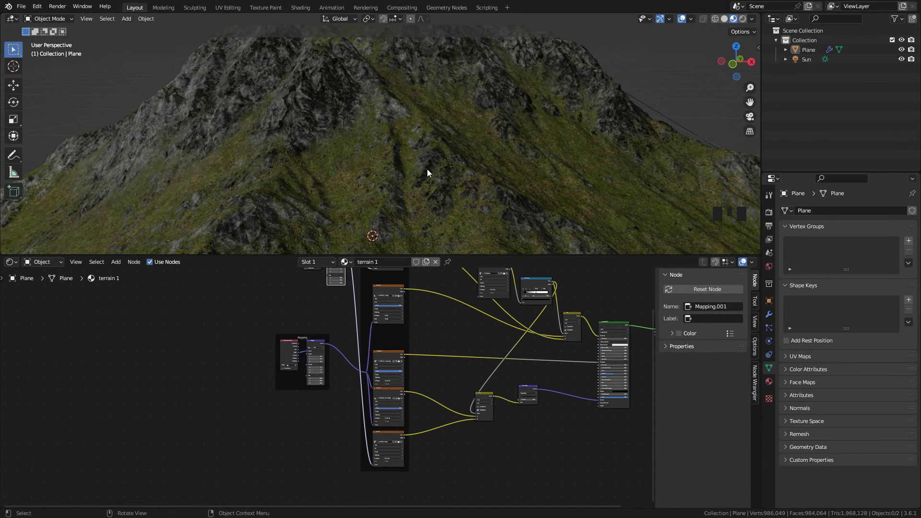
pyautogui.moveTo(428, 149); pyautogui.dragTo(460, 144, button='middle')
pyautogui.scroll(3, 545, 395)
pyautogui.moveTo(545, 394); pyautogui.dragTo(434, 392, button='middle')
pyautogui.moveTo(442, 382); pyautogui.dragTo(551, 376)
pyautogui.moveTo(380, 381); pyautogui.dragTo(493, 377)
pyautogui.scroll(4, 394, 363)
# - Insert another Mix Color node into the Base Color link
pyautogui.press('shift')
pyautogui.hotkey('shift', 'a')
pyautogui.moveTo(402, 361)
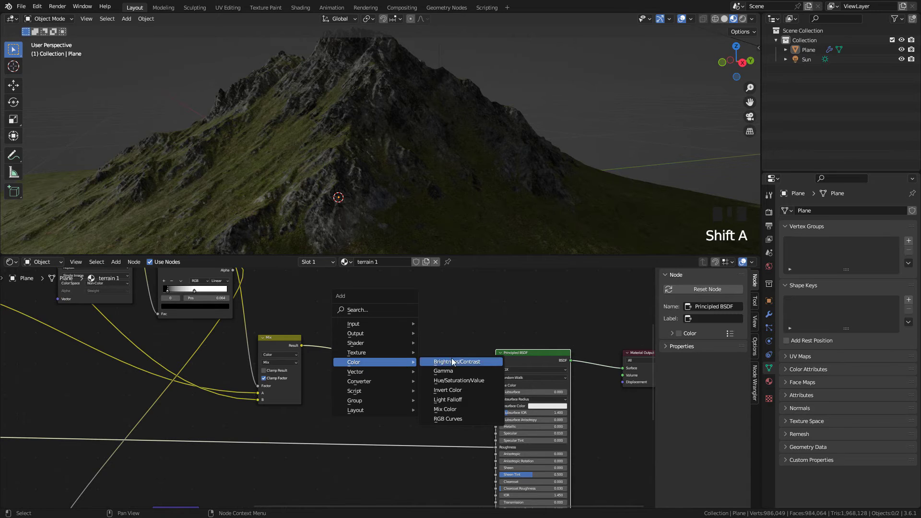
pyautogui.click(465, 409)
pyautogui.click(439, 343)
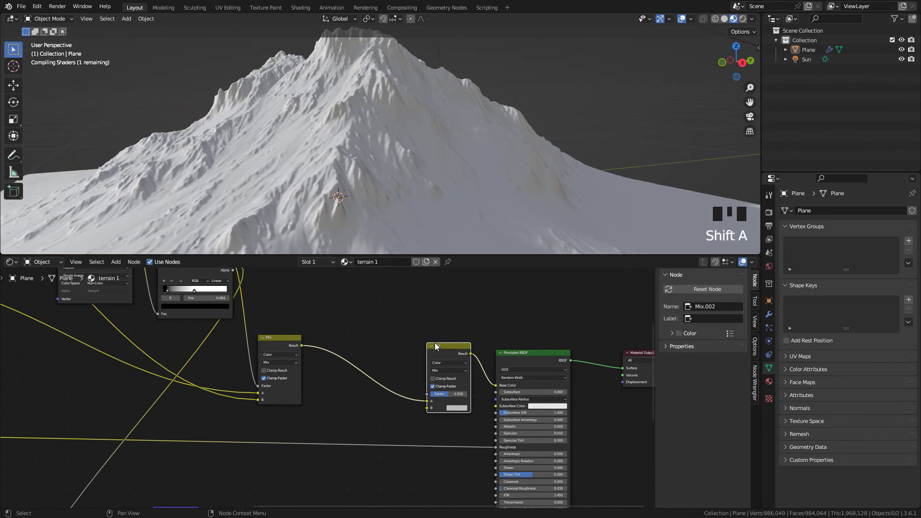
# - Duplicate the slope image texture and Color Ramp pair and place the copies up and right
pyautogui.moveTo(439, 343); pyautogui.dragTo(450, 411, button='middle')
pyautogui.scroll(-2, 331, 375)
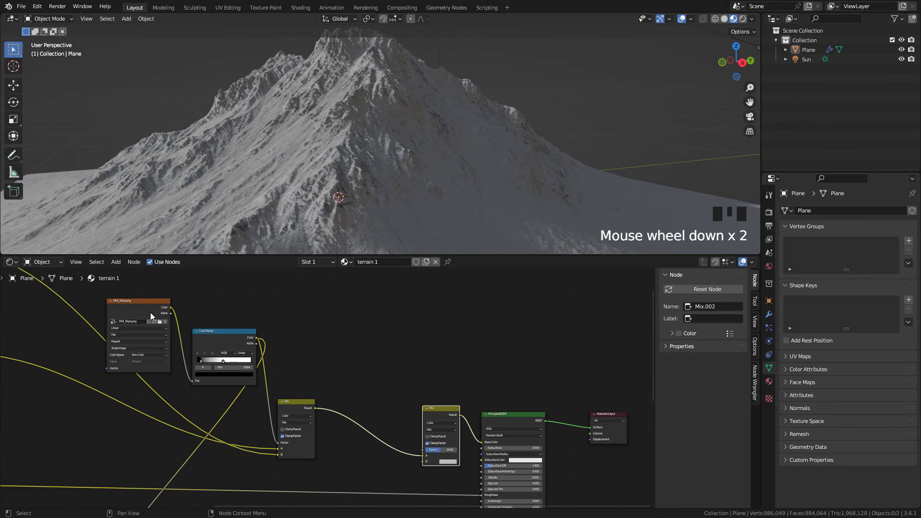
pyautogui.moveTo(149, 313); pyautogui.dragTo(163, 298)
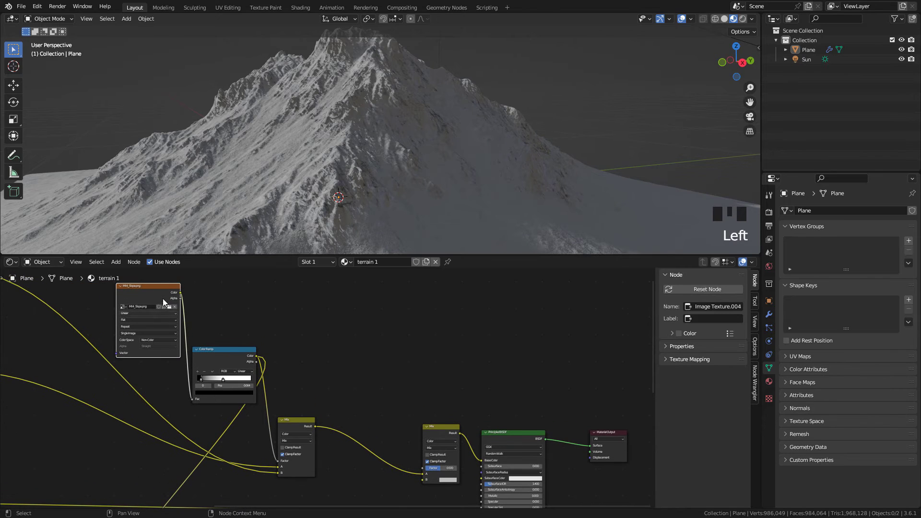
pyautogui.keyDown('shift'); pyautogui.click(221, 362); pyautogui.keyUp('shift')
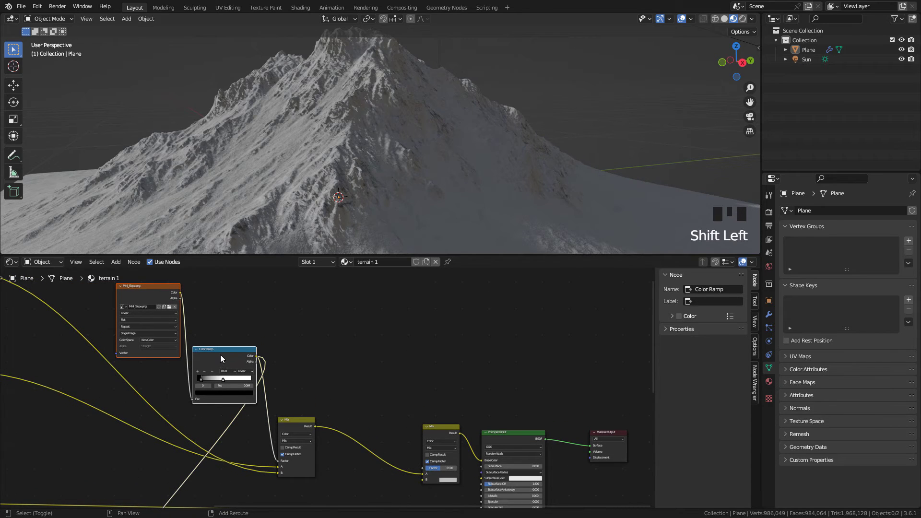
pyautogui.hotkey('shift', 'd')
pyautogui.click(402, 359)
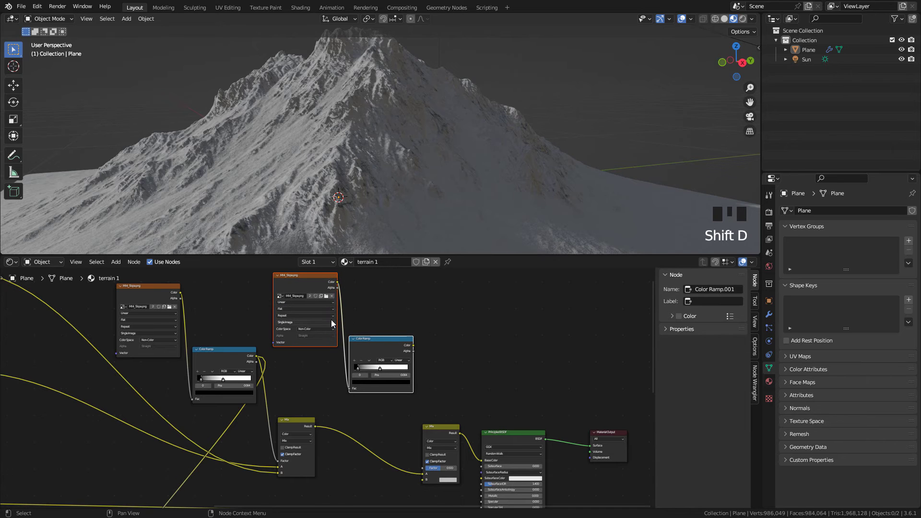
# - Load Mt4_snow.png into the duplicated image texture node
pyautogui.click(311, 285)
pyautogui.scroll(3, 321, 286)
pyautogui.moveTo(328, 284); pyautogui.dragTo(330, 306, button='middle')
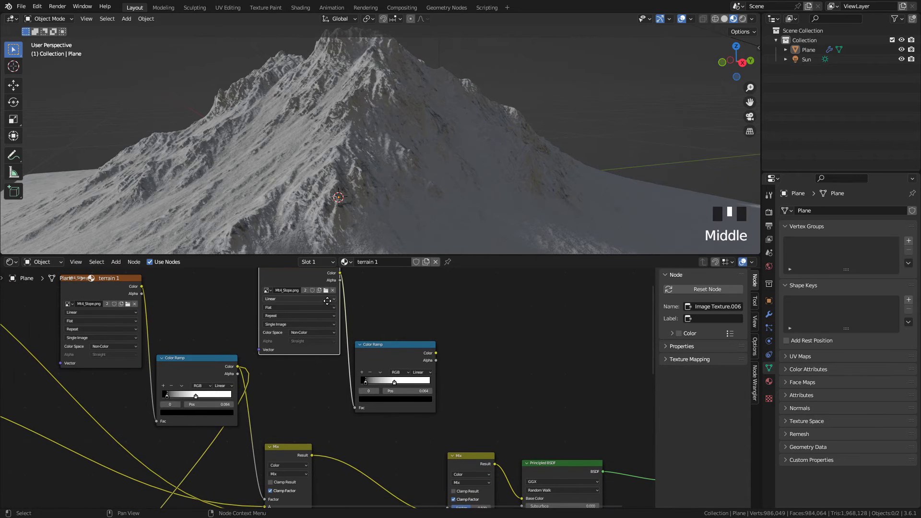
pyautogui.click(326, 290)
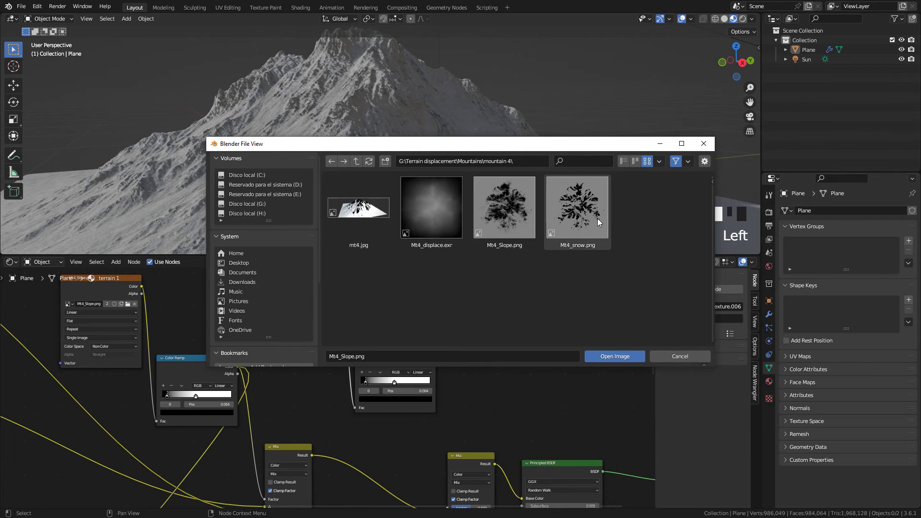
pyautogui.doubleClick(578, 216)
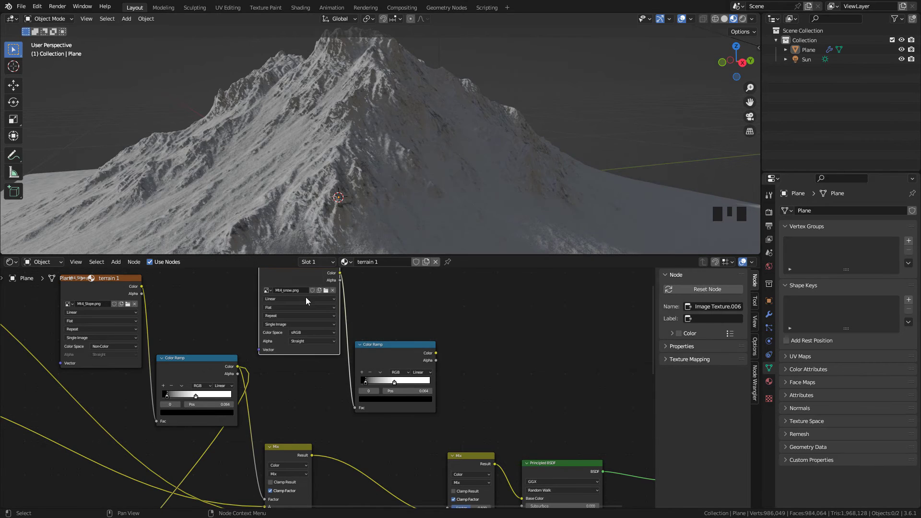
# - Set the snow image to Non-Color and feed its Color Ramp into the upper Mix Factor
pyautogui.click(413, 408)
pyautogui.scroll(-2, 412, 364)
pyautogui.moveTo(382, 327); pyautogui.dragTo(393, 338, button='middle')
pyautogui.click(345, 314)
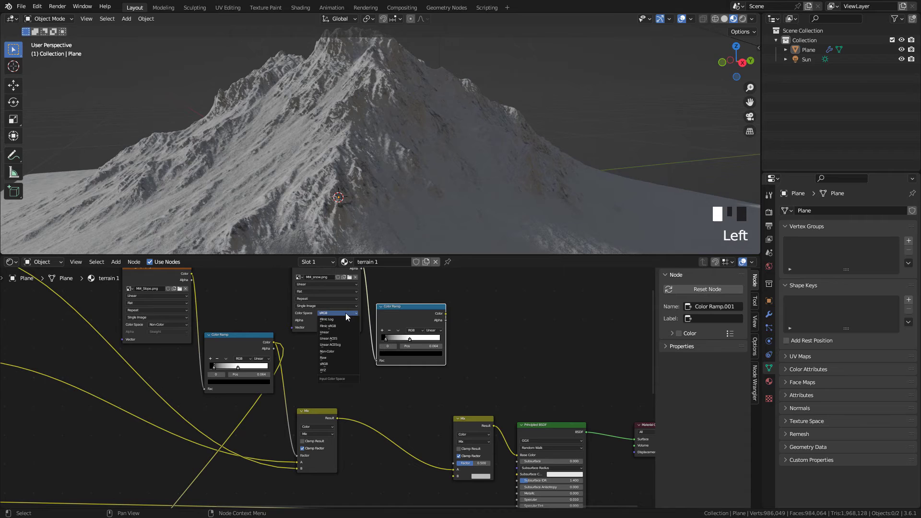
pyautogui.click(342, 352)
pyautogui.moveTo(445, 336); pyautogui.dragTo(448, 350, button='middle')
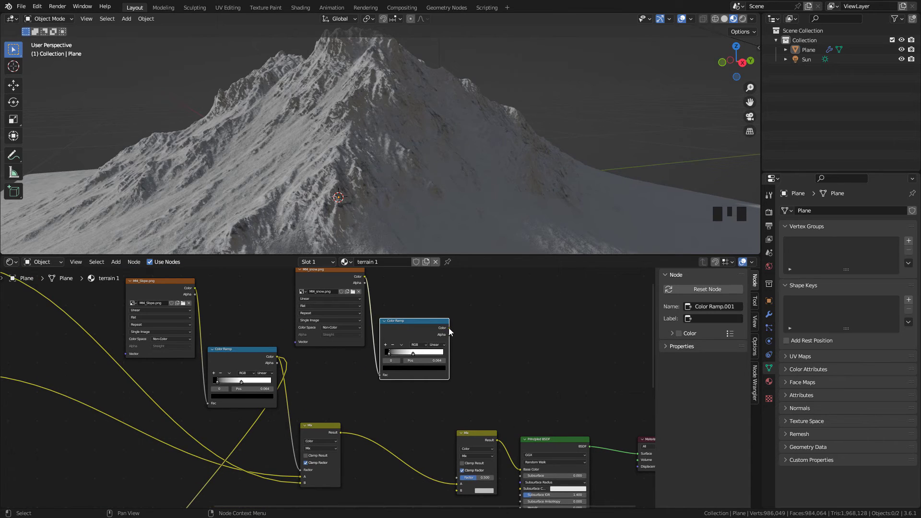
pyautogui.moveTo(449, 328); pyautogui.dragTo(456, 479)
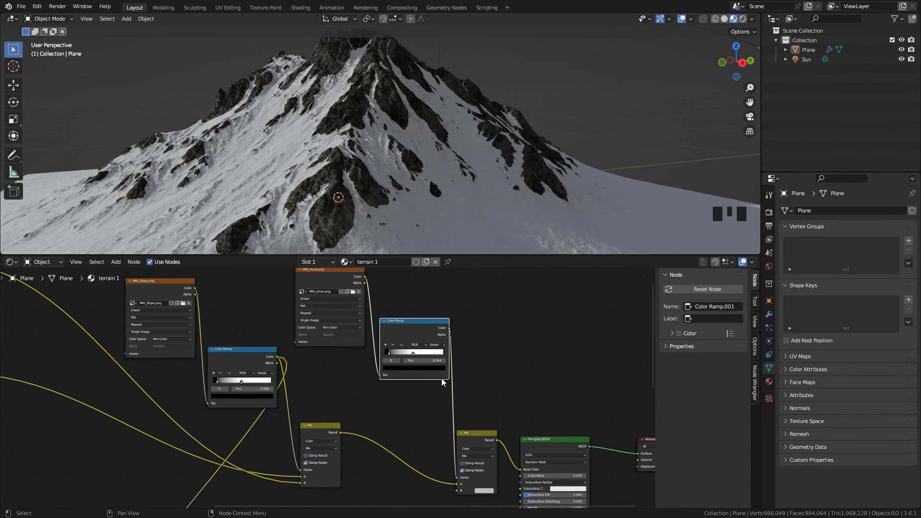
# - Move the snow Color Ramp's white stop to 0.200 and its black stop to sharpen the mask
pyautogui.scroll(3, 425, 355)
pyautogui.moveTo(439, 378)
pyautogui.mouseDown()
pyautogui.moveTo(410, 383)
pyautogui.moveTo(436, 381)
pyautogui.mouseUp()
pyautogui.moveTo(380, 379); pyautogui.dragTo(367, 382)
pyautogui.scroll(-3, 367, 382)
# - Zoom out and box-select the material's shading nodes, including the Principled BSDF
pyautogui.scroll(-3, 423, 165)
pyautogui.moveTo(422, 165); pyautogui.dragTo(446, 153, button='middle')
pyautogui.scroll(2, 502, 181)
pyautogui.scroll(-5, 381, 367)
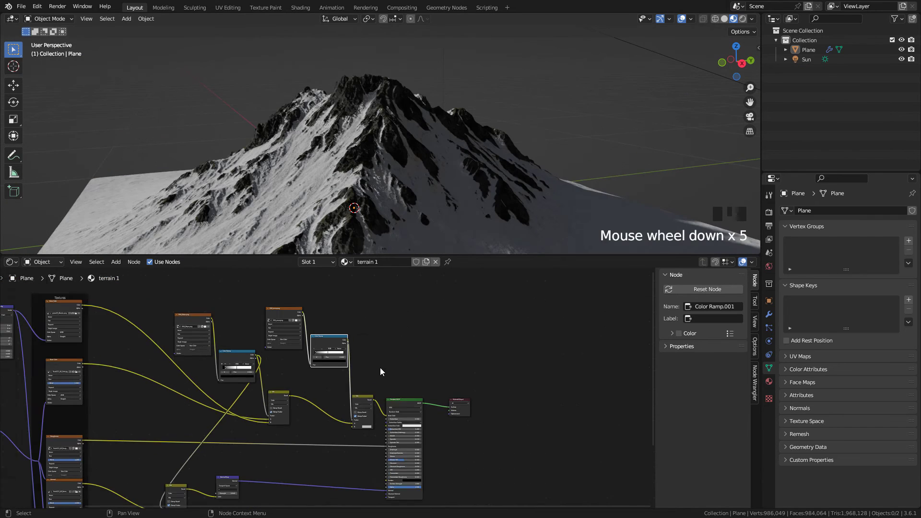
pyautogui.scroll(-2, 381, 367)
pyautogui.doubleClick(451, 379)
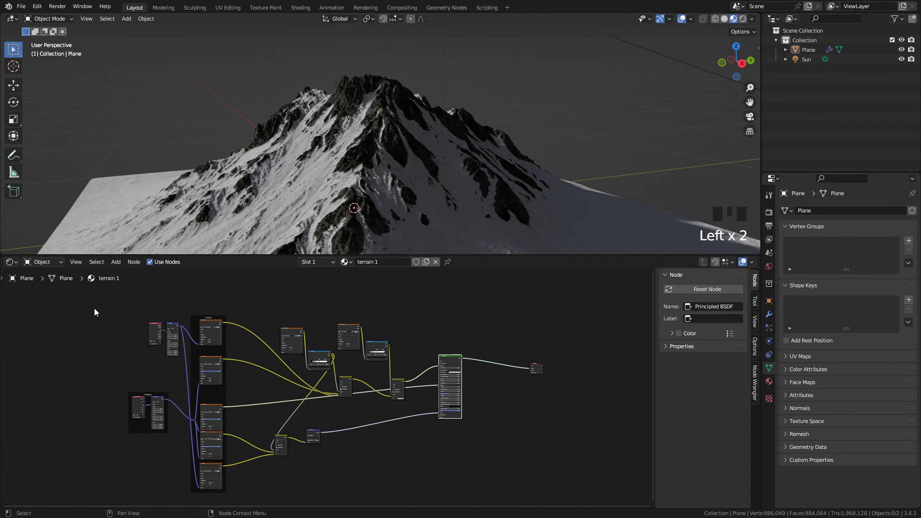
pyautogui.moveTo(79, 298); pyautogui.dragTo(481, 500)
pyautogui.scroll(-4, 267, 318)
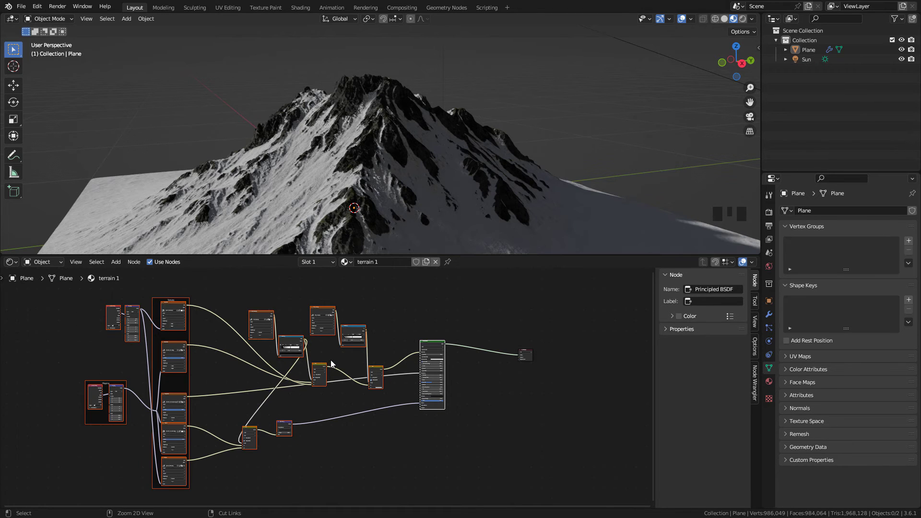
# - Group the selected shading nodes with Ctrl+G and place the NodeGroup beside Material Output
pyautogui.hotkey('ctrl', 'g')
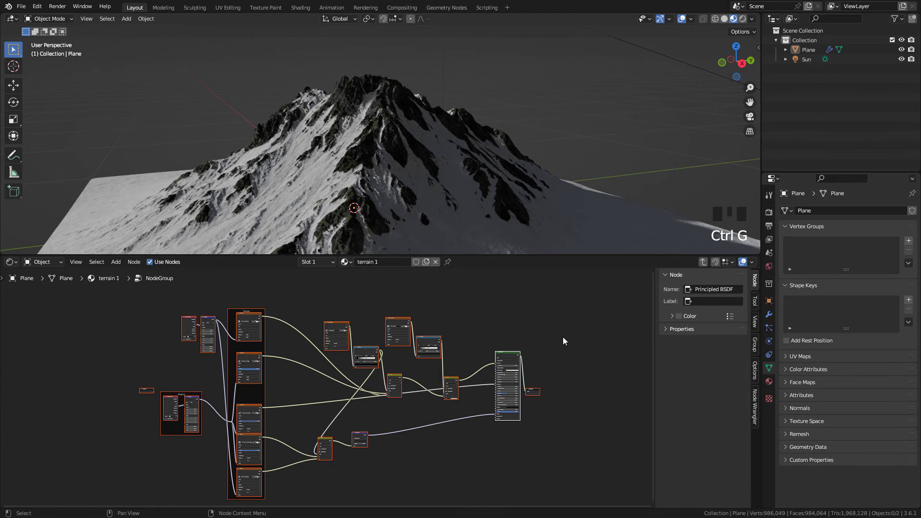
pyautogui.moveTo(606, 331); pyautogui.dragTo(614, 321, button='middle')
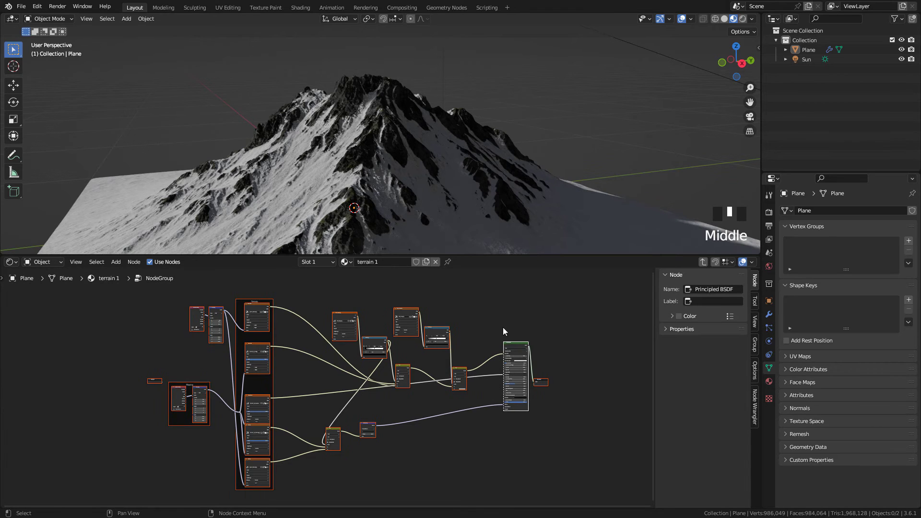
pyautogui.click(703, 264)
pyautogui.scroll(5, 269, 377)
pyautogui.press('g')
pyautogui.click(426, 343)
pyautogui.scroll(5, 344, 370)
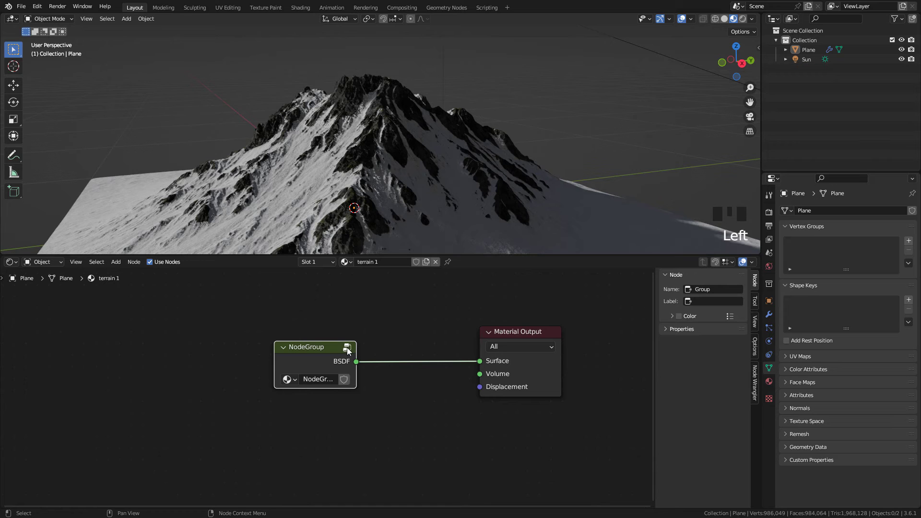
# - Enter the NodeGroup, move Group Input closer, and show the group's inputs and outputs in the sidebar
pyautogui.doubleClick(347, 348)
pyautogui.press('Home')
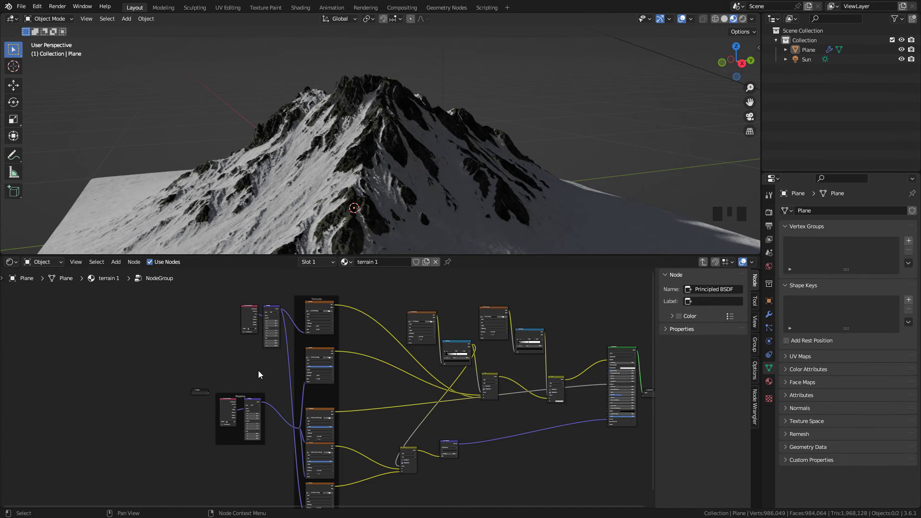
pyautogui.scroll(9, 259, 371)
pyautogui.moveTo(79, 395); pyautogui.dragTo(428, 367)
pyautogui.scroll(9, 437, 364)
pyautogui.scroll(-6, 409, 352)
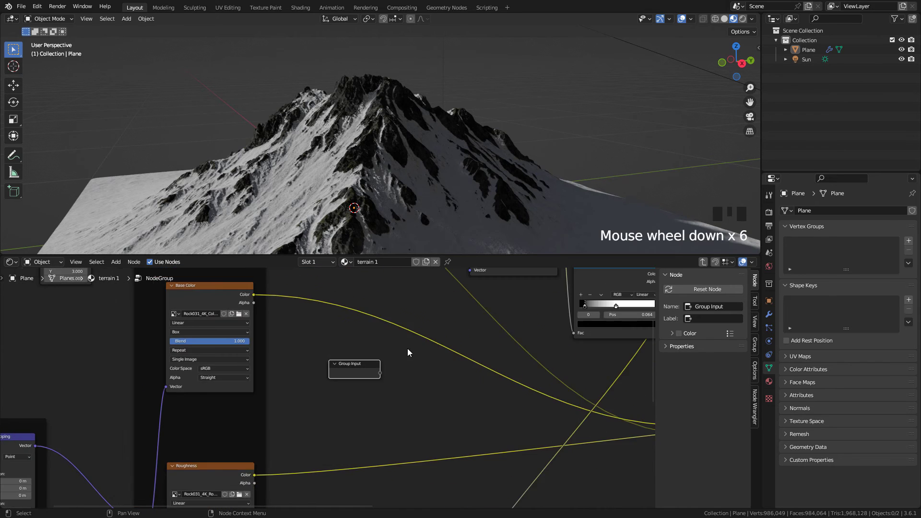
pyautogui.scroll(-2, 408, 351)
pyautogui.moveTo(409, 352); pyautogui.dragTo(348, 370, button='middle')
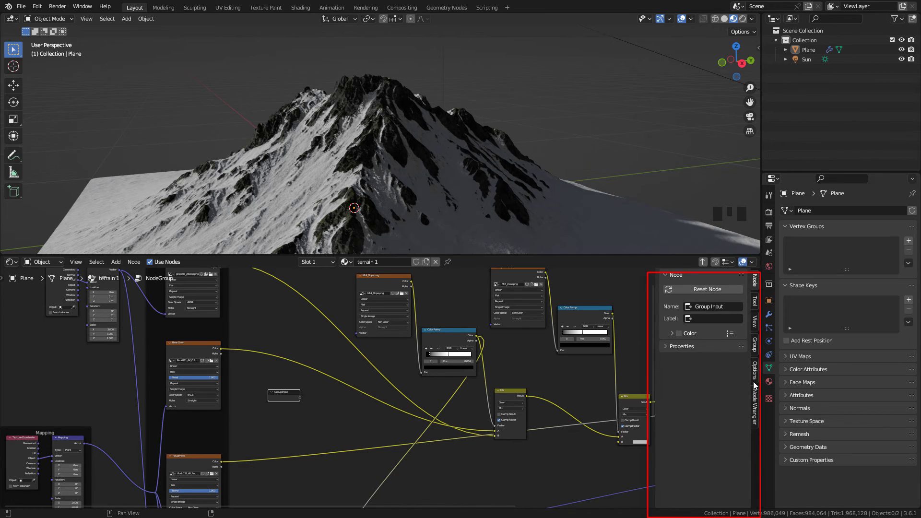
pyautogui.press('n')
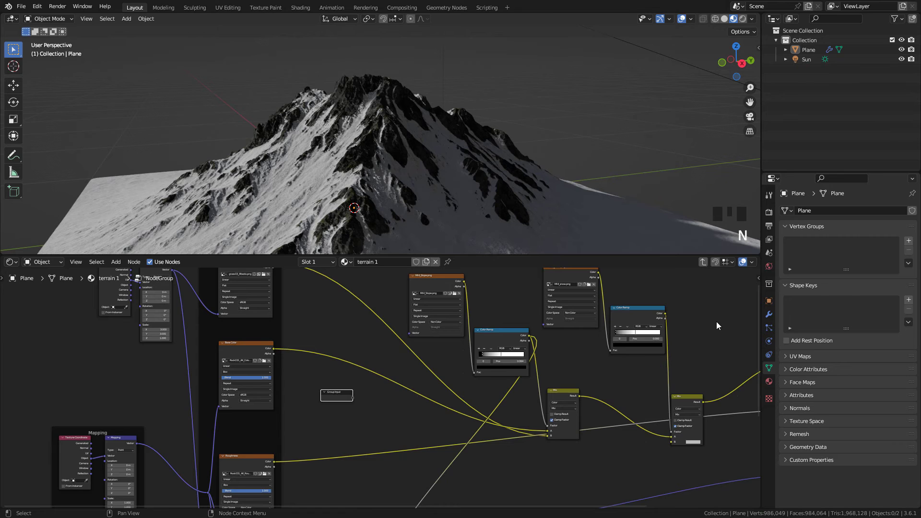
pyautogui.press('n')
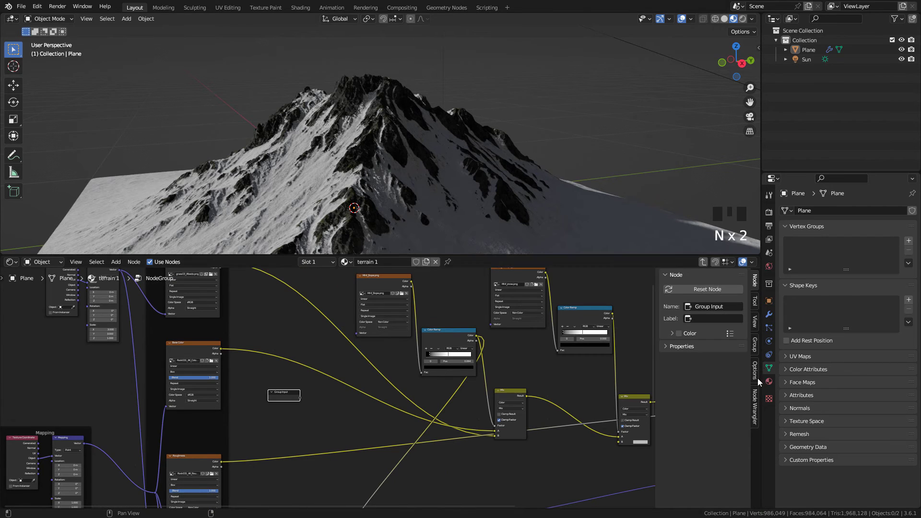
pyautogui.click(756, 345)
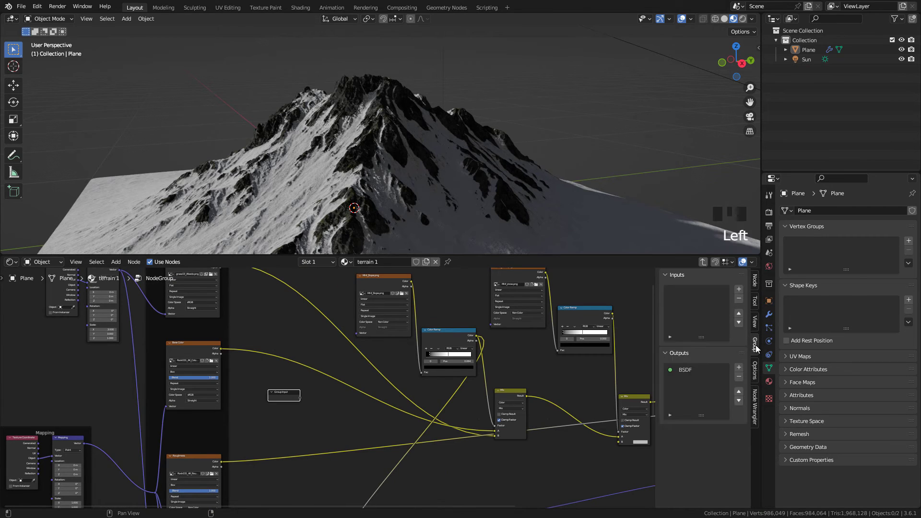
# - Rearrange the upper Mix node, snow color ramp and Mt4_snow image node to make room
pyautogui.moveTo(480, 324); pyautogui.dragTo(390, 362, button='middle')
pyautogui.moveTo(418, 422); pyautogui.dragTo(459, 367)
pyautogui.moveTo(382, 331); pyautogui.dragTo(389, 327)
pyautogui.scroll(4, 370, 319)
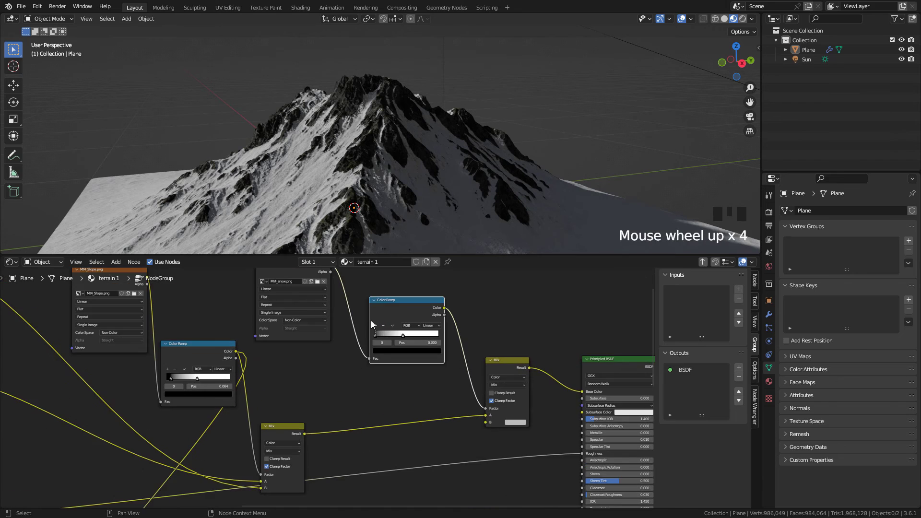
pyautogui.scroll(3, 359, 363)
pyautogui.moveTo(307, 361); pyautogui.dragTo(273, 362)
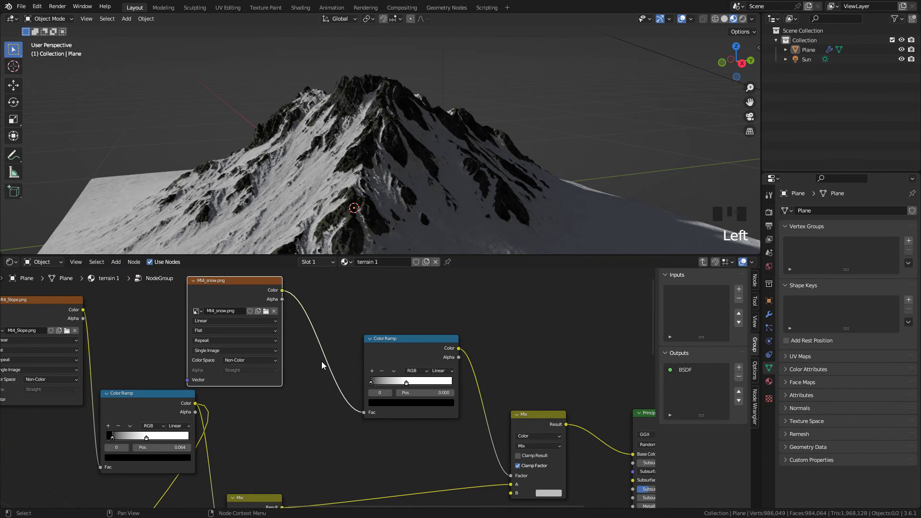
pyautogui.scroll(-1, 334, 356)
# - Insert a Gamma node between Mt4_snow and its color ramp, keeping Gamma at 1.000
pyautogui.hotkey('shift', 'a')
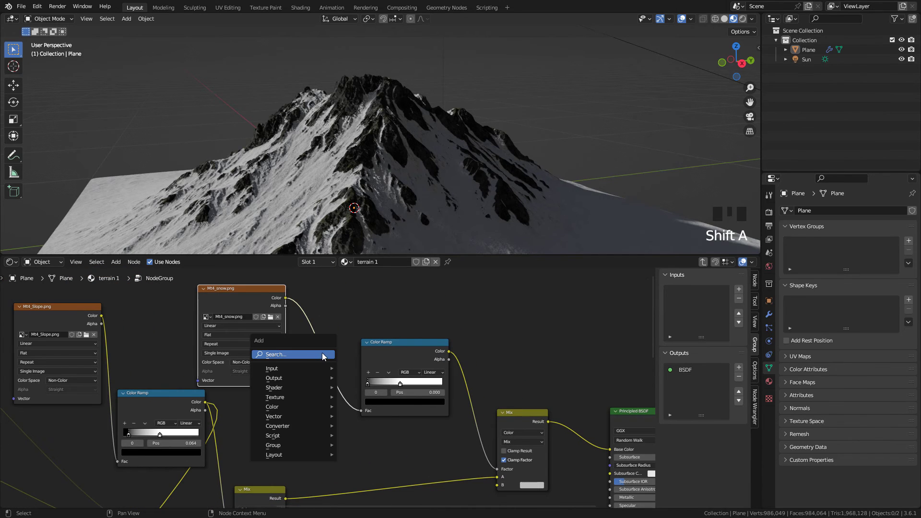
pyautogui.moveTo(302, 422)
pyautogui.click(276, 355)
pyautogui.write('gamma')
pyautogui.click(308, 372)
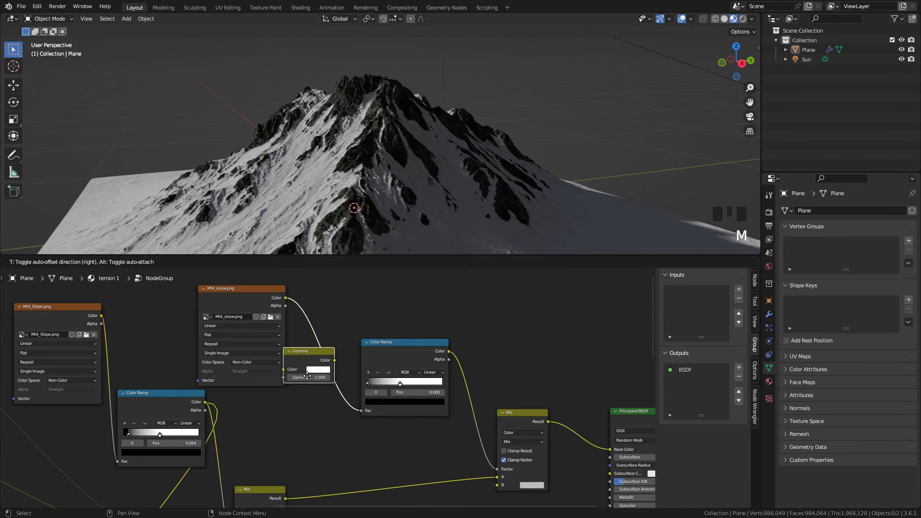
pyautogui.click(338, 368)
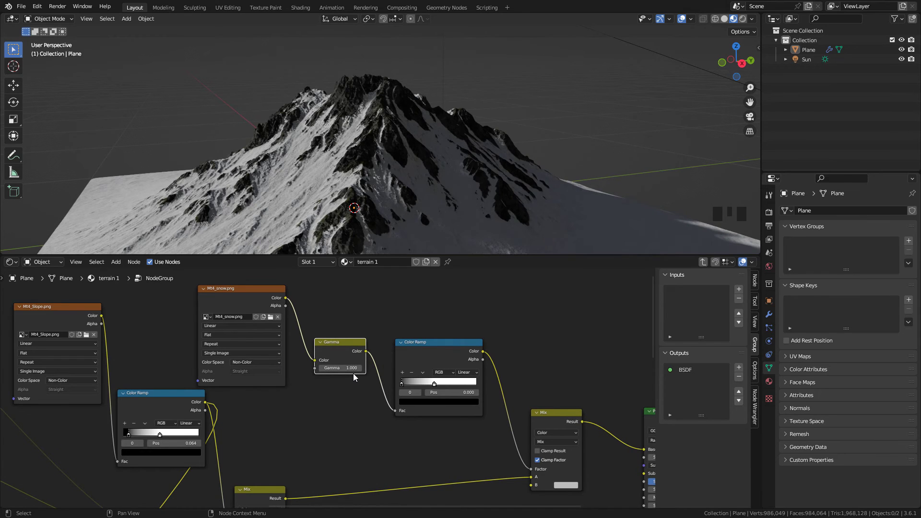
pyautogui.scroll(13, 356, 374)
pyautogui.click(357, 367)
pyautogui.click(357, 367)
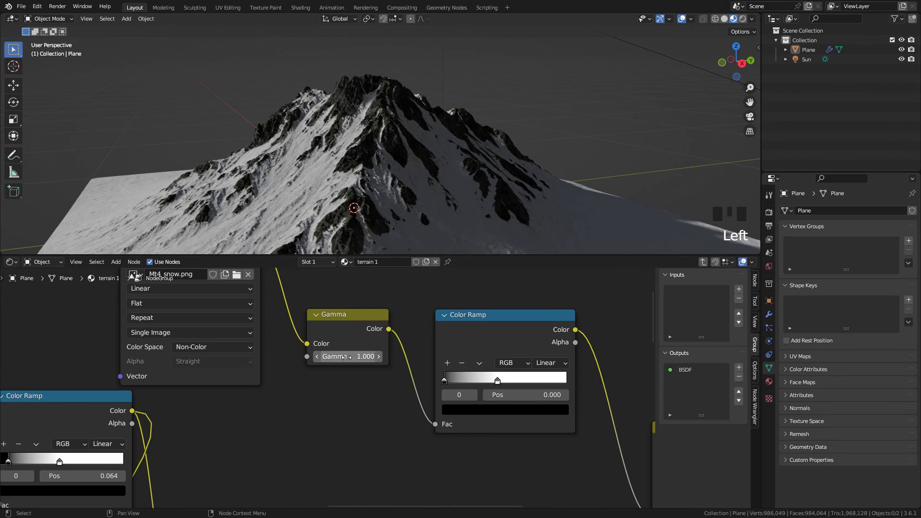
pyautogui.moveTo(346, 357); pyautogui.dragTo(300, 358)
pyautogui.press('Escape')
# - Move Group Input beside the Gamma node and expose its Gamma value as a group input
pyautogui.scroll(-10, 326, 389)
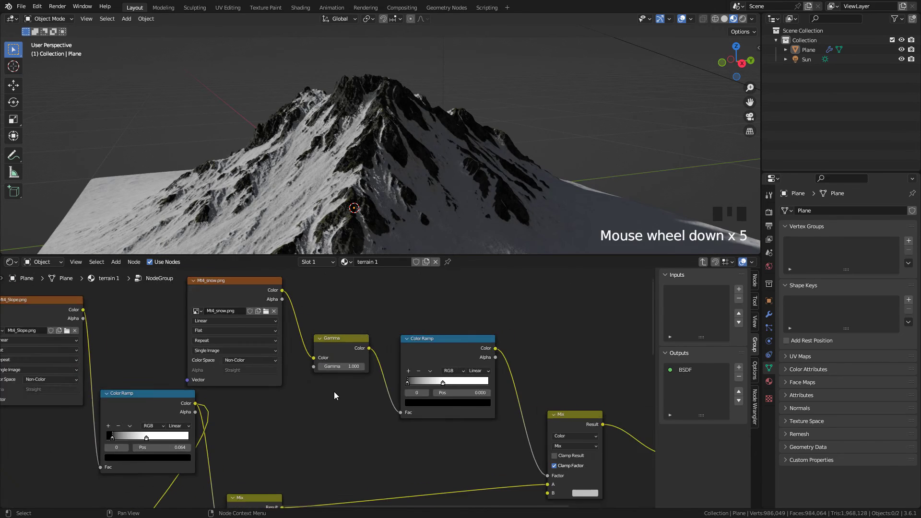
pyautogui.moveTo(19, 465); pyautogui.dragTo(292, 410)
pyautogui.scroll(10, 293, 410)
pyautogui.moveTo(285, 443); pyautogui.dragTo(309, 358)
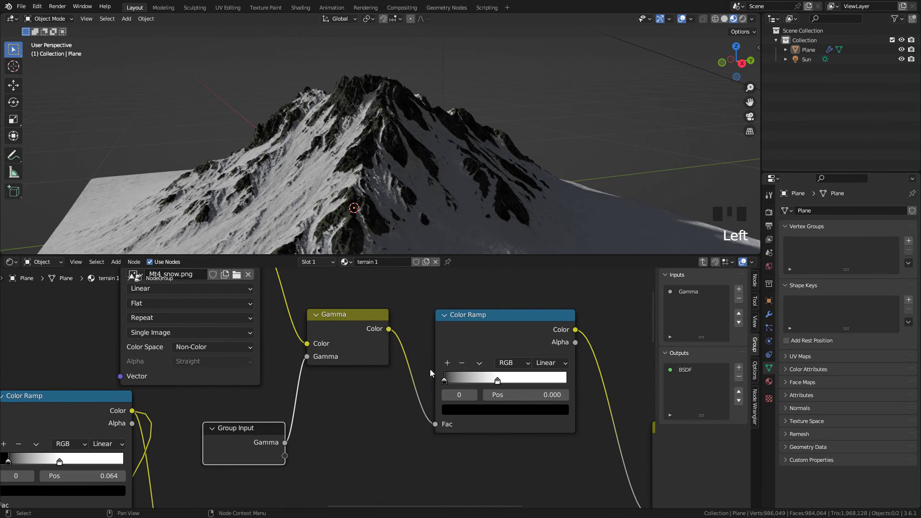
# - Rename the Gamma group input to 'Snow'
pyautogui.doubleClick(694, 292)
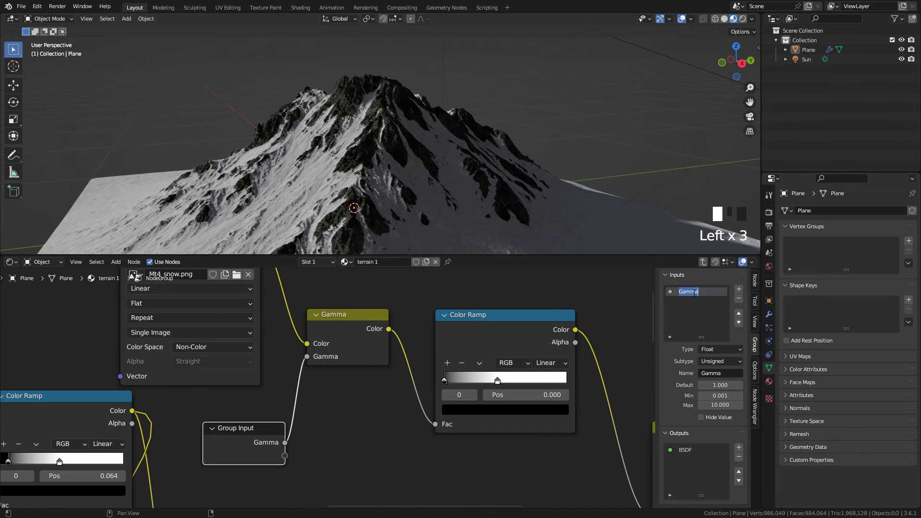
pyautogui.write('Snow')
pyautogui.press('Return')
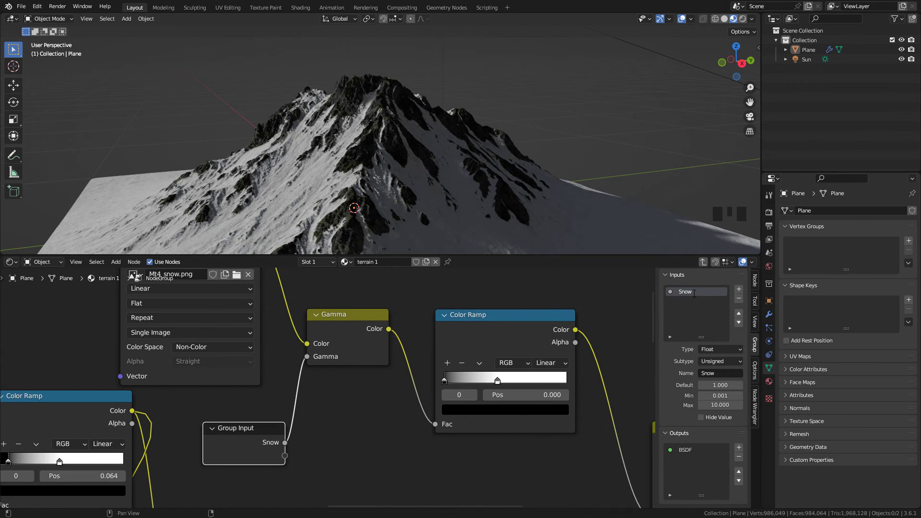
# - Set the Snow input's minimum to 0 and confirm its maximum of 10
pyautogui.click(723, 396)
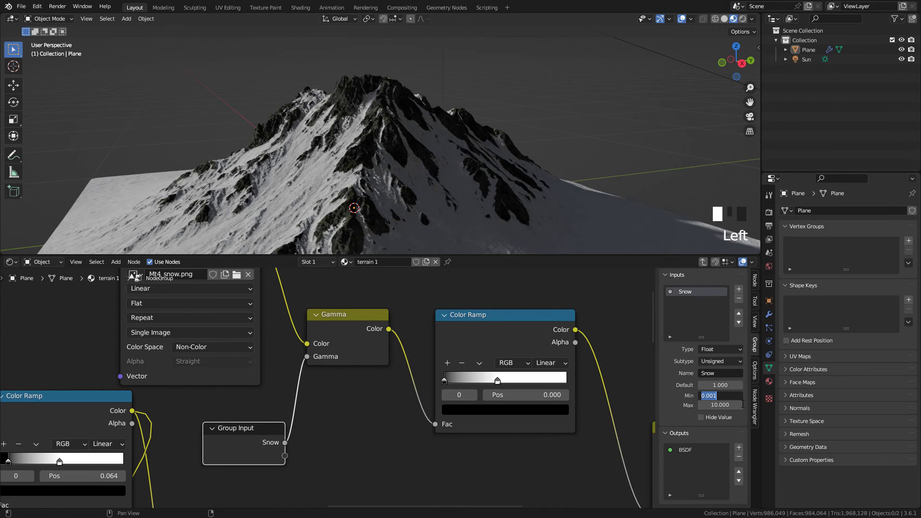
pyautogui.write('0')
pyautogui.press('Return')
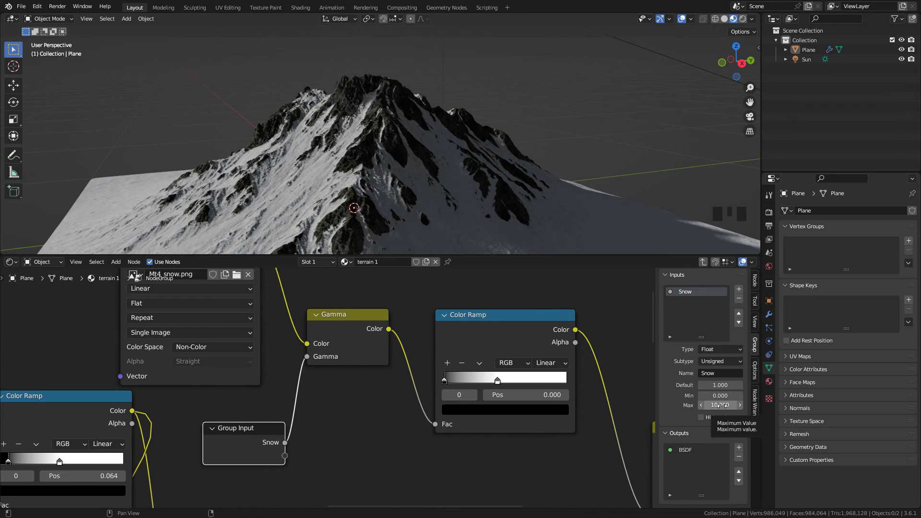
pyautogui.click(729, 404)
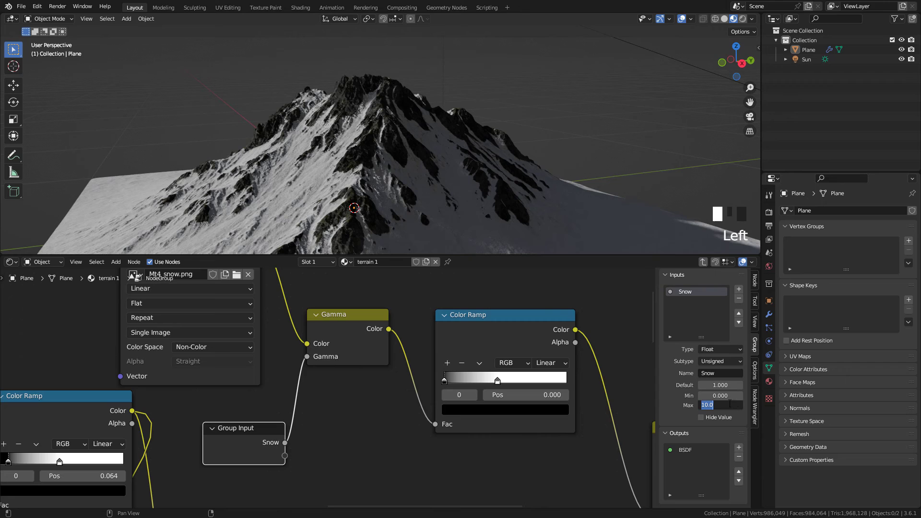
pyautogui.click(686, 408)
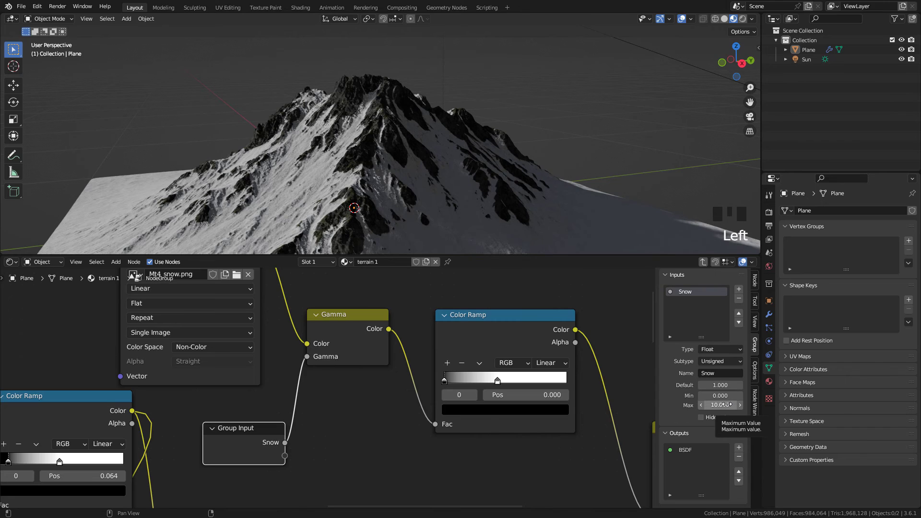
# - Show the terrain 1 material settings and try Snow values on the terrain, ending at 10
pyautogui.click(770, 382)
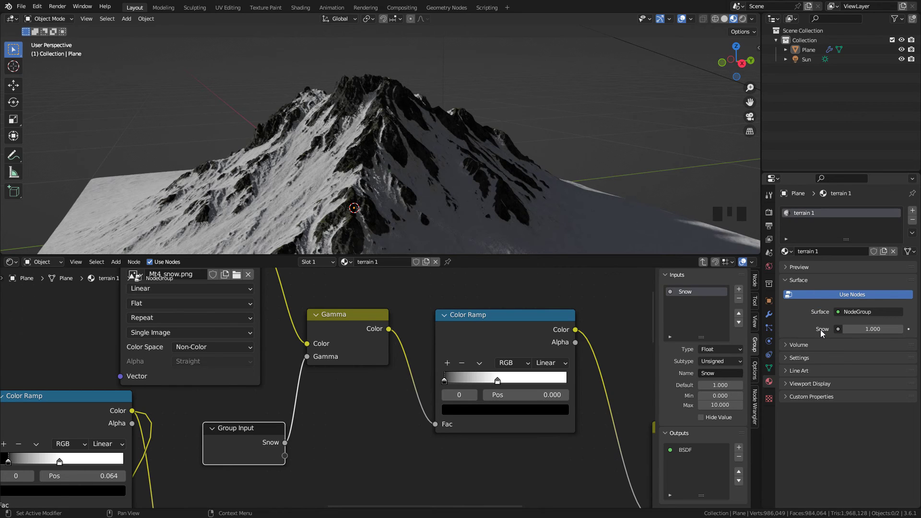
pyautogui.moveTo(864, 328)
pyautogui.mouseDown()
pyautogui.moveTo(848, 328)
pyautogui.moveTo(912, 328)
pyautogui.mouseUp()
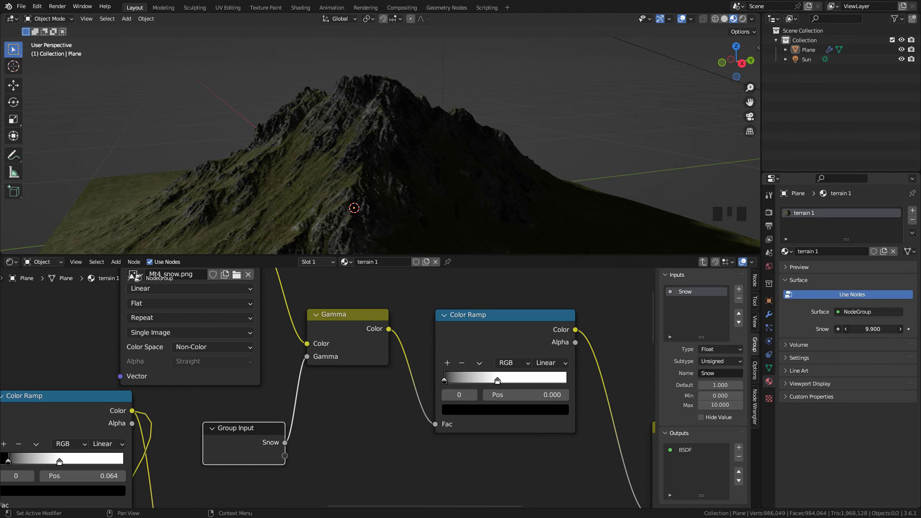
pyautogui.scroll(-4, 412, 363)
pyautogui.moveTo(411, 363); pyautogui.dragTo(306, 381, button='middle')
pyautogui.moveTo(873, 329)
pyautogui.mouseDown()
pyautogui.moveTo(856, 329)
pyautogui.moveTo(886, 329)
pyautogui.mouseUp()
# - Insert a Gamma node on the Slope-to-ColorRamp link and connect its Gamma to Group Input
pyautogui.moveTo(381, 401); pyautogui.dragTo(424, 377)
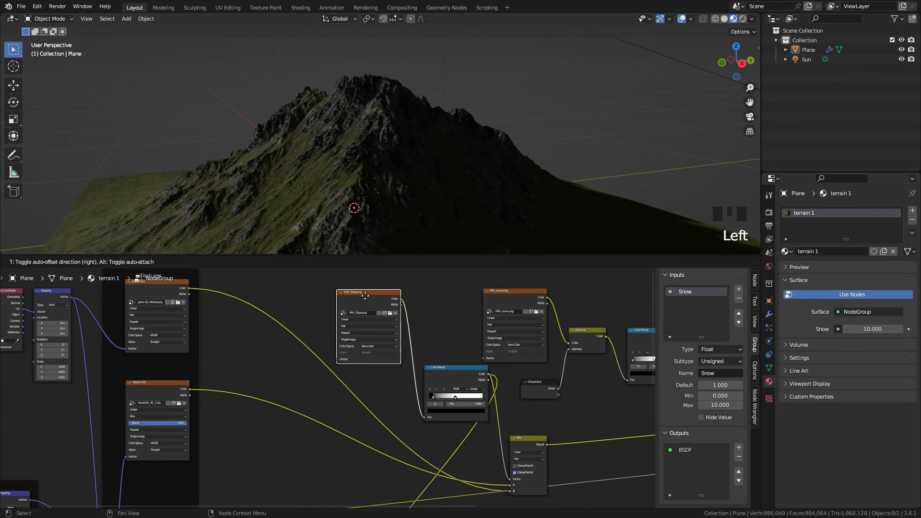
pyautogui.moveTo(305, 337); pyautogui.dragTo(305, 278)
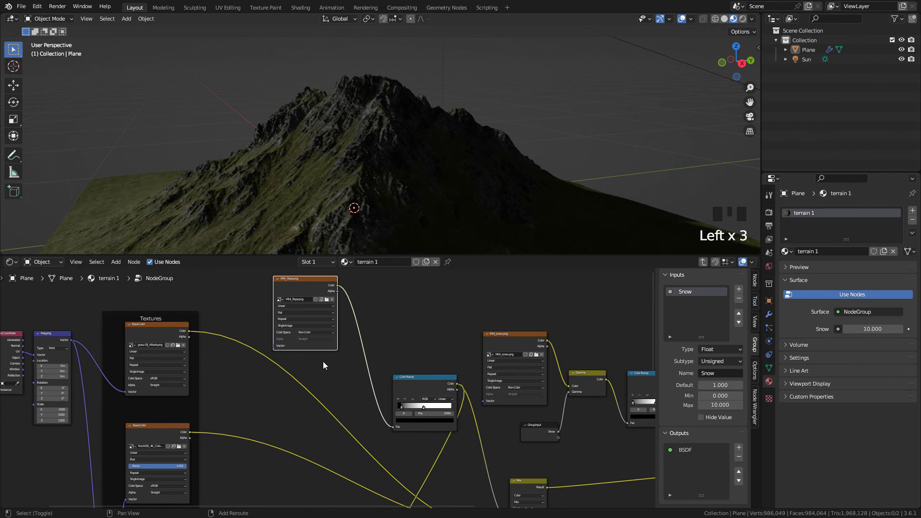
pyautogui.hotkey('shift', 'a')
pyautogui.click(297, 365)
pyautogui.write('ga')
pyautogui.click(318, 381)
pyautogui.click(378, 381)
pyautogui.scroll(1, 380, 382)
pyautogui.moveTo(507, 443); pyautogui.dragTo(292, 364)
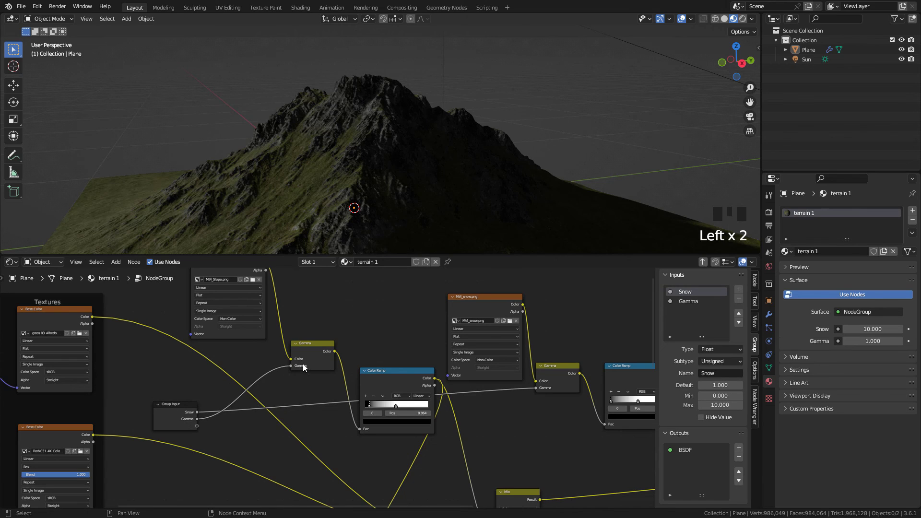
# - Rename the new Gamma group input to 'Grass'
pyautogui.click(688, 302)
pyautogui.click(690, 301)
pyautogui.doubleClick(690, 301)
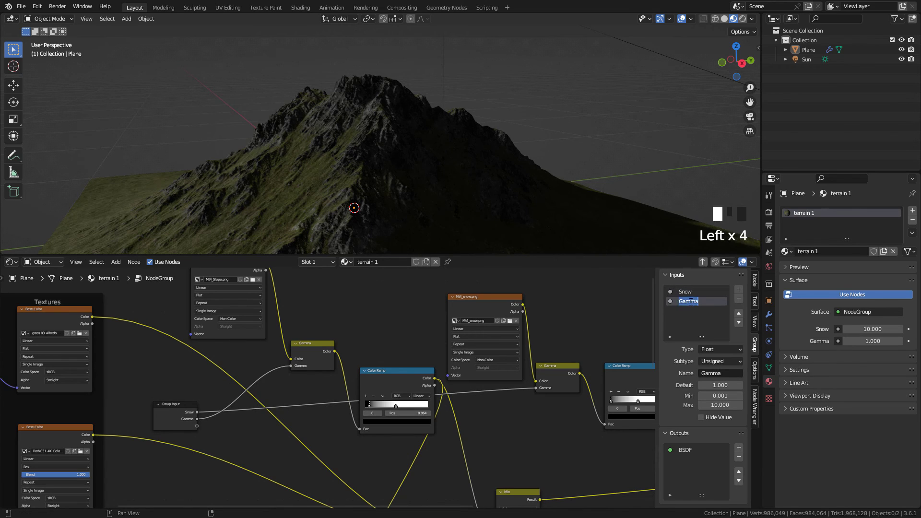
pyautogui.write('Grass')
pyautogui.middleClick(727, 404)
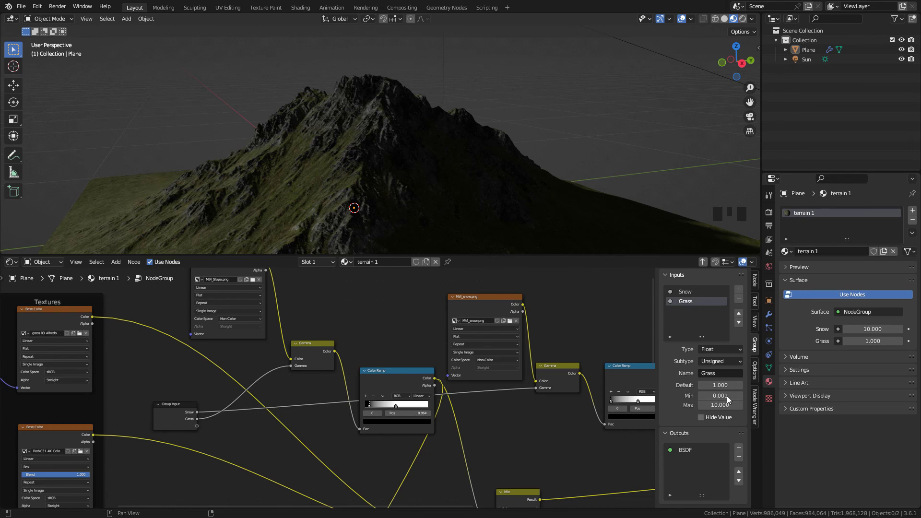
# - Test Grass and Snow values in the material, settling Grass at 1.280
pyautogui.click(873, 341)
pyautogui.moveTo(873, 341); pyautogui.dragTo(866, 341)
pyautogui.moveTo(432, 202); pyautogui.dragTo(484, 216, button='middle')
pyautogui.moveTo(873, 329); pyautogui.dragTo(895, 329)
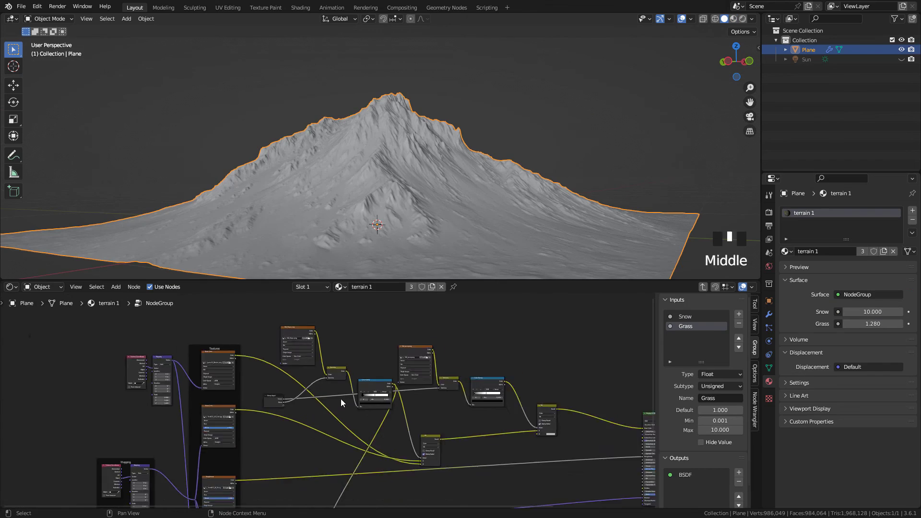
# - Expose the Mapping node's Scale as a new group input and switch the viewport to Material Preview
pyautogui.scroll(9, 317, 409)
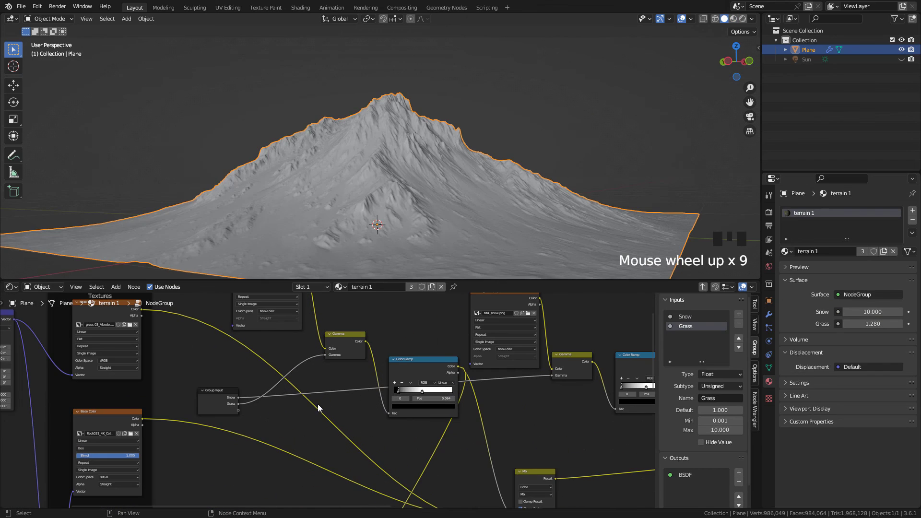
pyautogui.scroll(-2, 214, 374)
pyautogui.moveTo(214, 374); pyautogui.dragTo(355, 403, button='middle')
pyautogui.scroll(3, 362, 404)
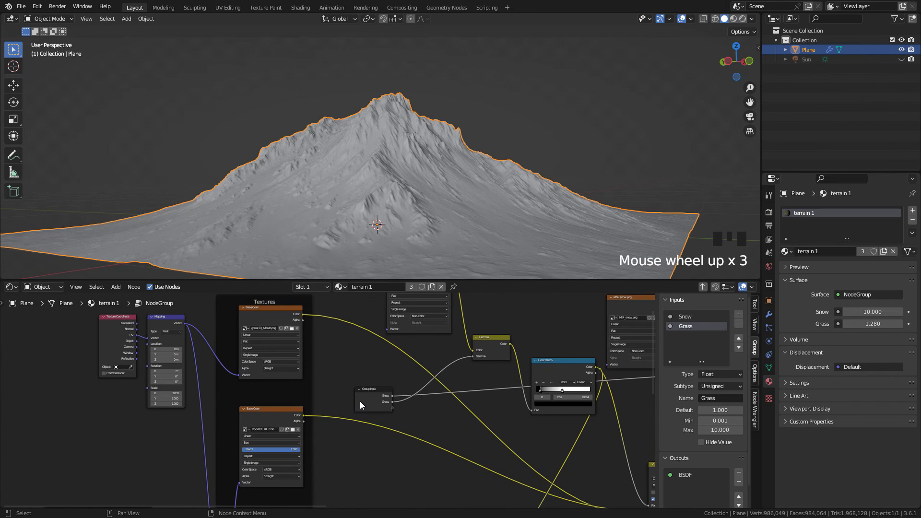
pyautogui.moveTo(393, 409); pyautogui.dragTo(148, 393)
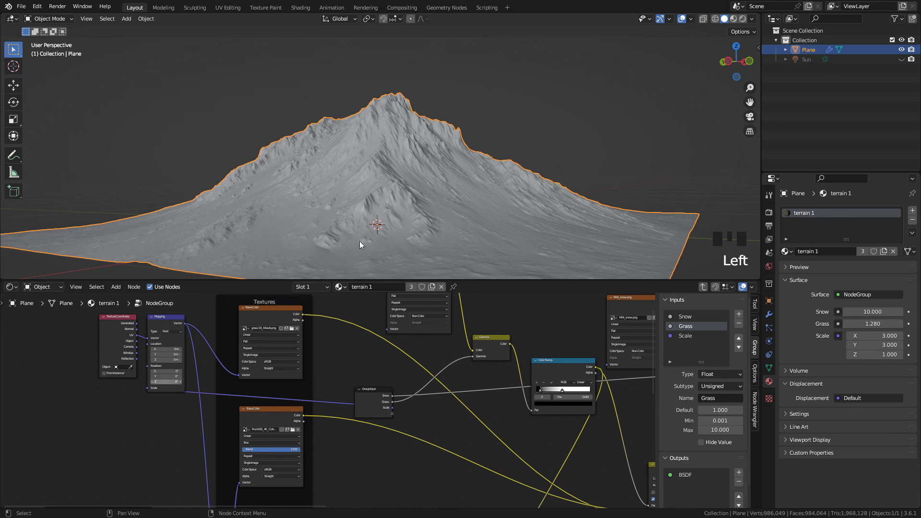
pyautogui.click(734, 19)
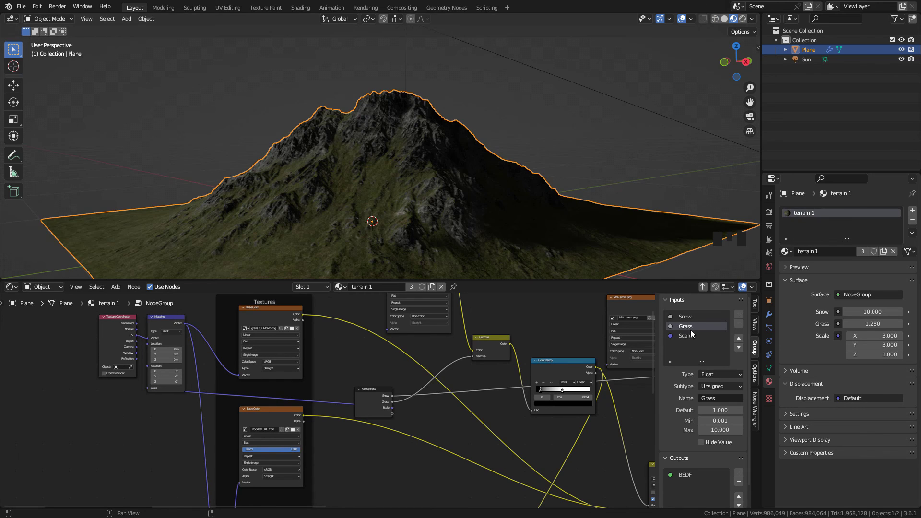
# - Keep the Scale input's type as Vector, then reposition the view around the BaseColor node
pyautogui.click(686, 337)
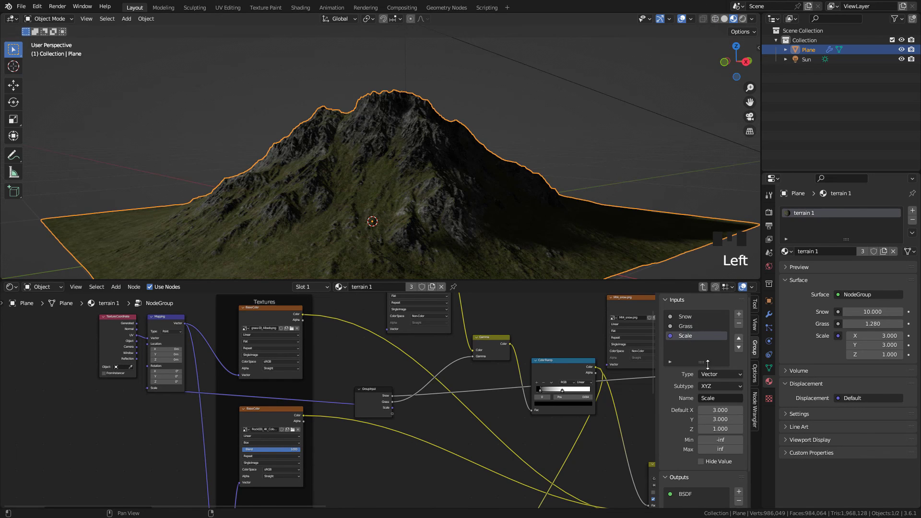
pyautogui.click(719, 374)
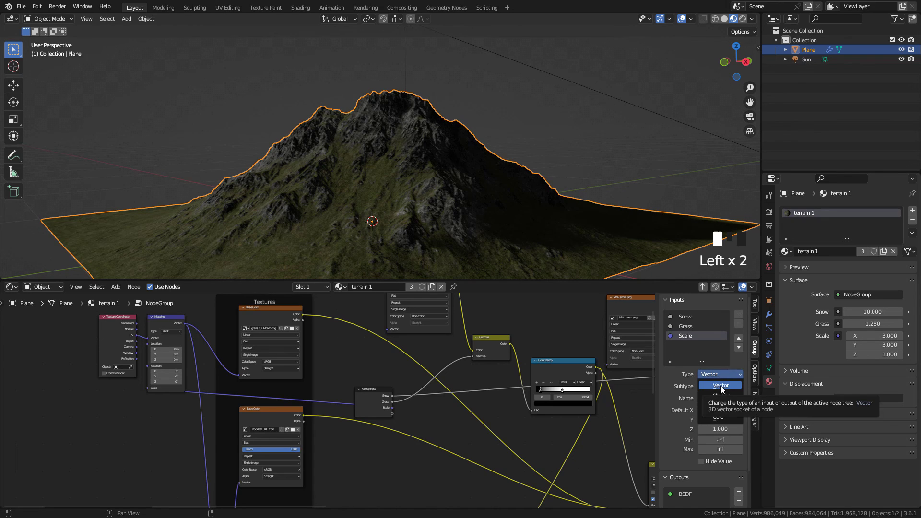
pyautogui.click(717, 375)
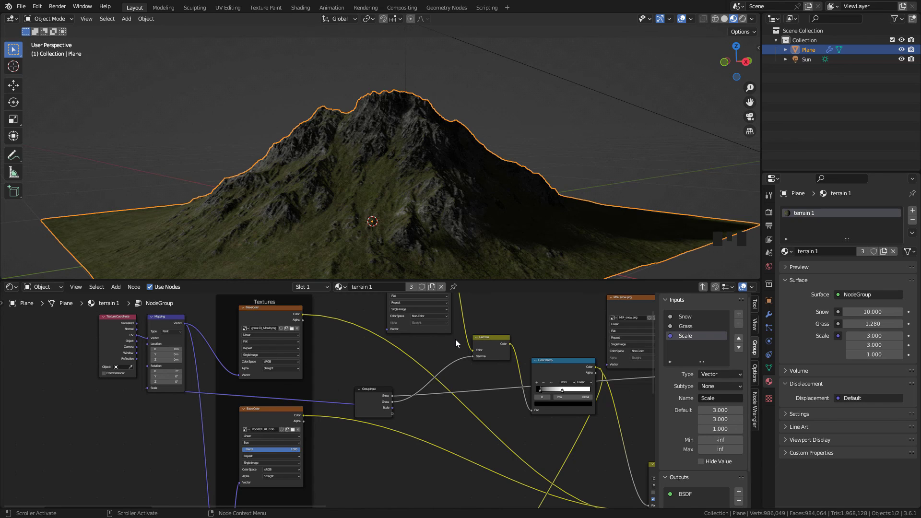
pyautogui.moveTo(462, 361); pyautogui.dragTo(399, 374, button='middle')
pyautogui.moveTo(203, 329); pyautogui.dragTo(207, 334)
pyautogui.moveTo(333, 381); pyautogui.dragTo(318, 370, button='middle')
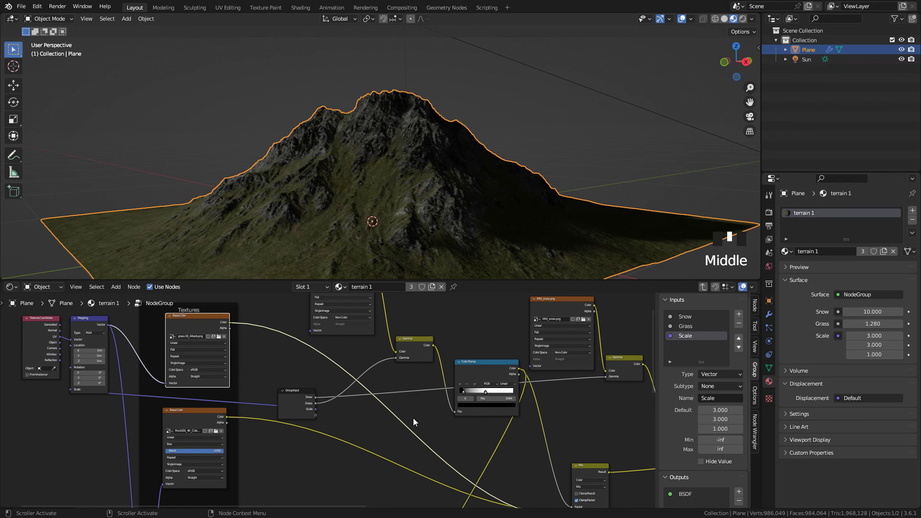
# - Add a Hue/Saturation/Value node on the BaseColor link and expose its Value as a group input
pyautogui.hotkey('shift', 'a')
pyautogui.moveTo(414, 417)
pyautogui.click(460, 431)
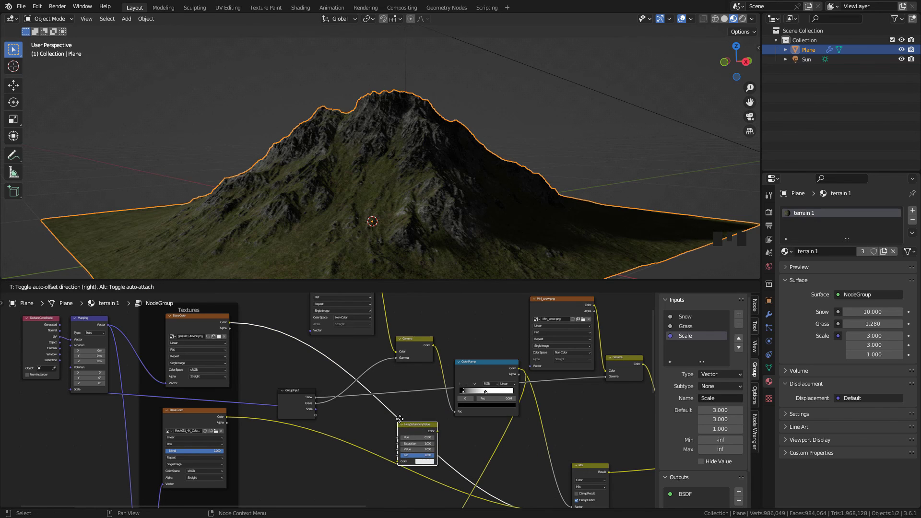
pyautogui.click(404, 413)
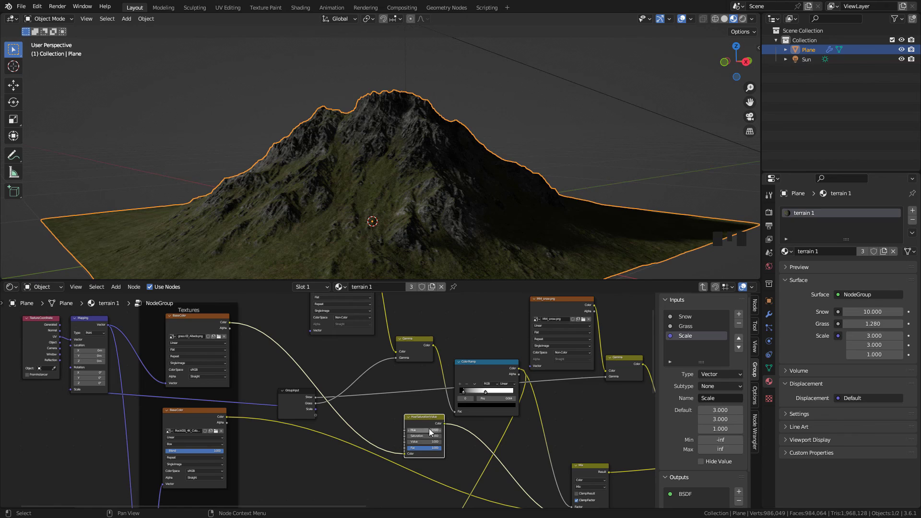
pyautogui.scroll(1, 427, 427)
pyautogui.scroll(5, 428, 428)
pyautogui.moveTo(508, 438); pyautogui.dragTo(499, 432, button='middle')
pyautogui.doubleClick(303, 411)
pyautogui.moveTo(303, 411); pyautogui.dragTo(442, 450)
# - Rename the Value input to 'Grass value' and test it on the terrain
pyautogui.click(681, 346)
pyautogui.doubleClick(681, 345)
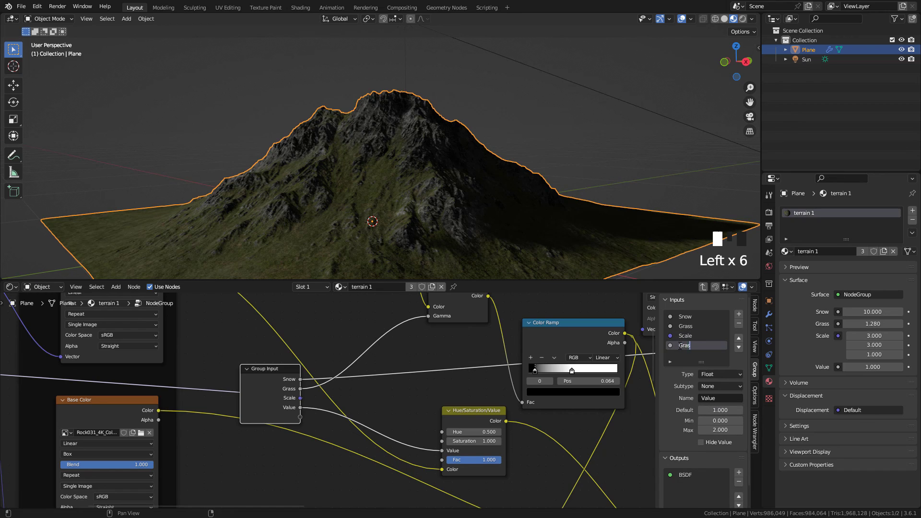
pyautogui.write('Grass colo')
pyautogui.press('BackSpace')
pyautogui.press('BackSpace')
pyautogui.press('BackSpace')
pyautogui.press('BackSpace')
pyautogui.press('BackSpace')
pyautogui.press('BackSpace')
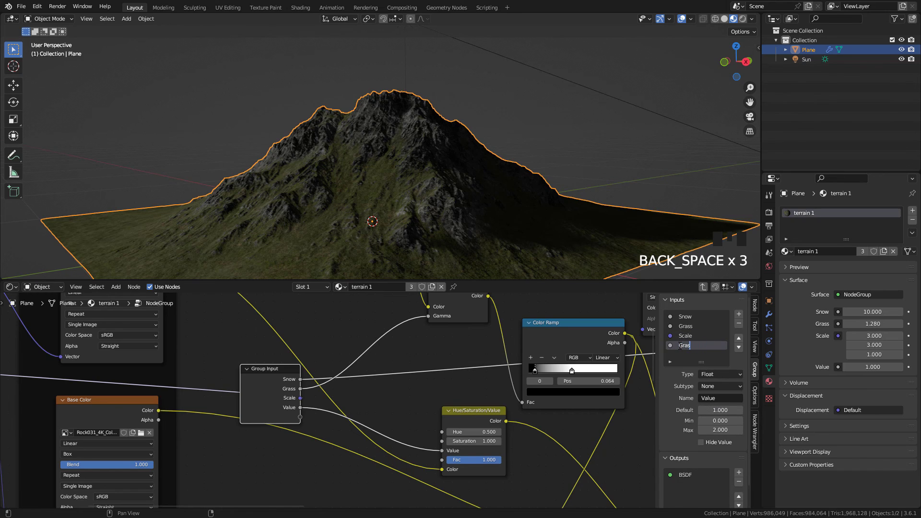
pyautogui.write('s')
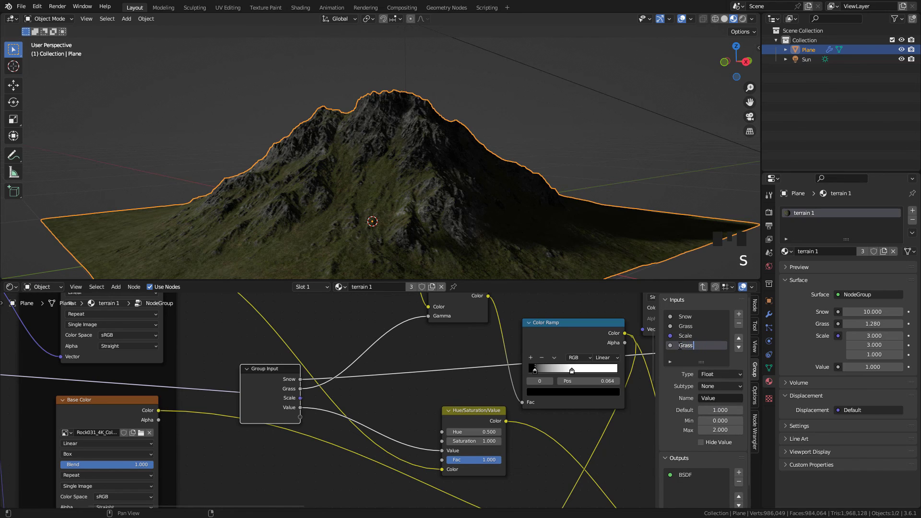
pyautogui.write(' value')
pyautogui.press('Return')
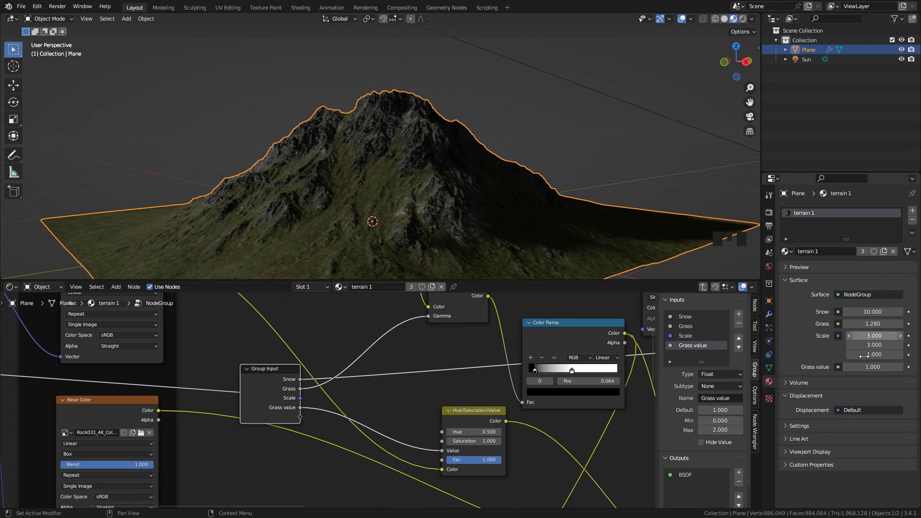
pyautogui.moveTo(873, 367)
pyautogui.mouseDown()
pyautogui.moveTo(888, 367)
pyautogui.moveTo(854, 367)
pyautogui.moveTo(888, 367)
pyautogui.moveTo(873, 367)
pyautogui.mouseUp()
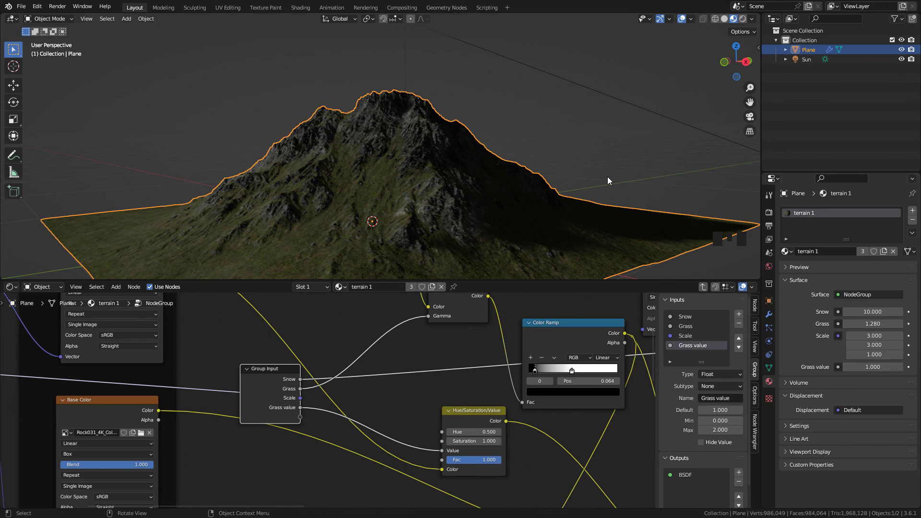